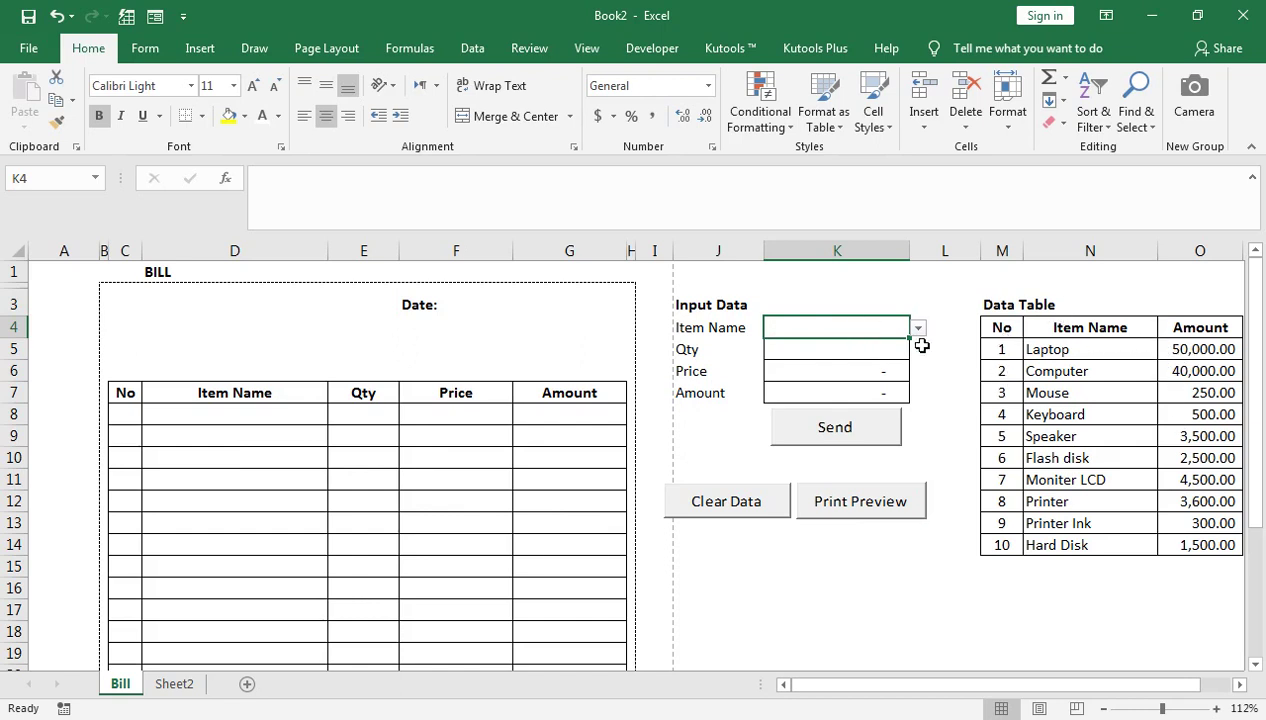
Step: Inspect the Data Validation settings without changing them
click(470, 48)
click(800, 124)
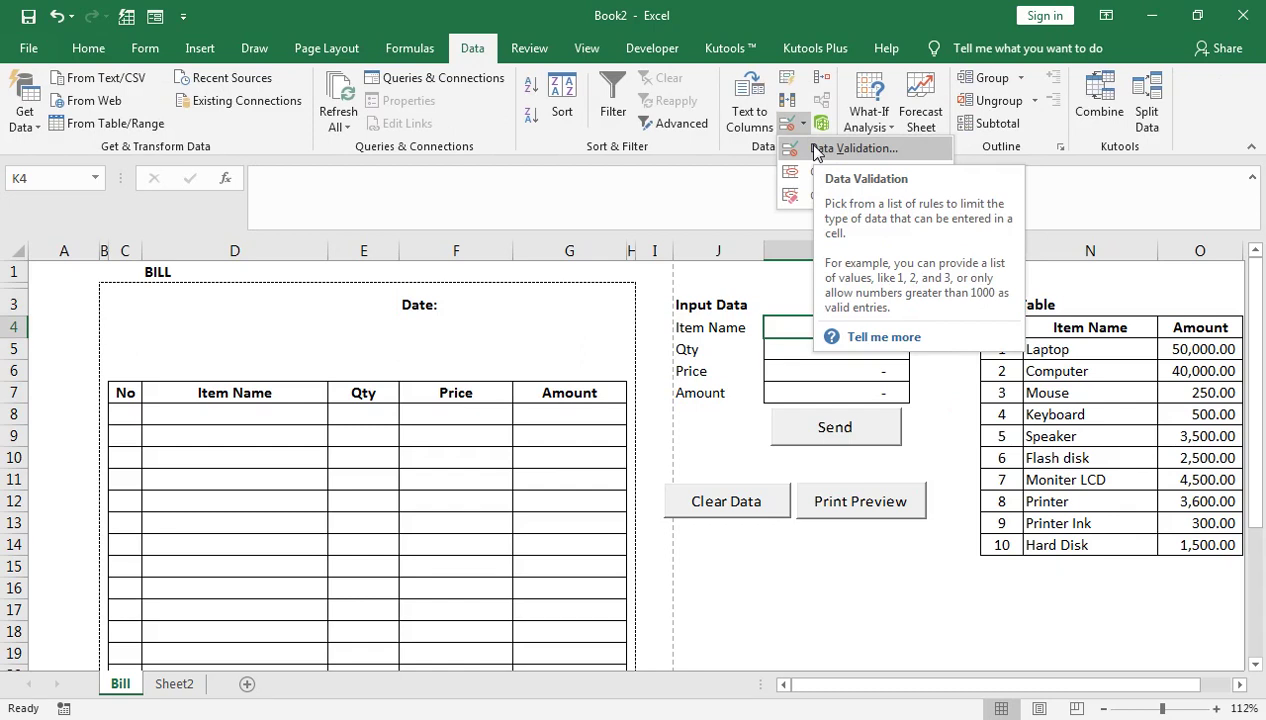
click(715, 148)
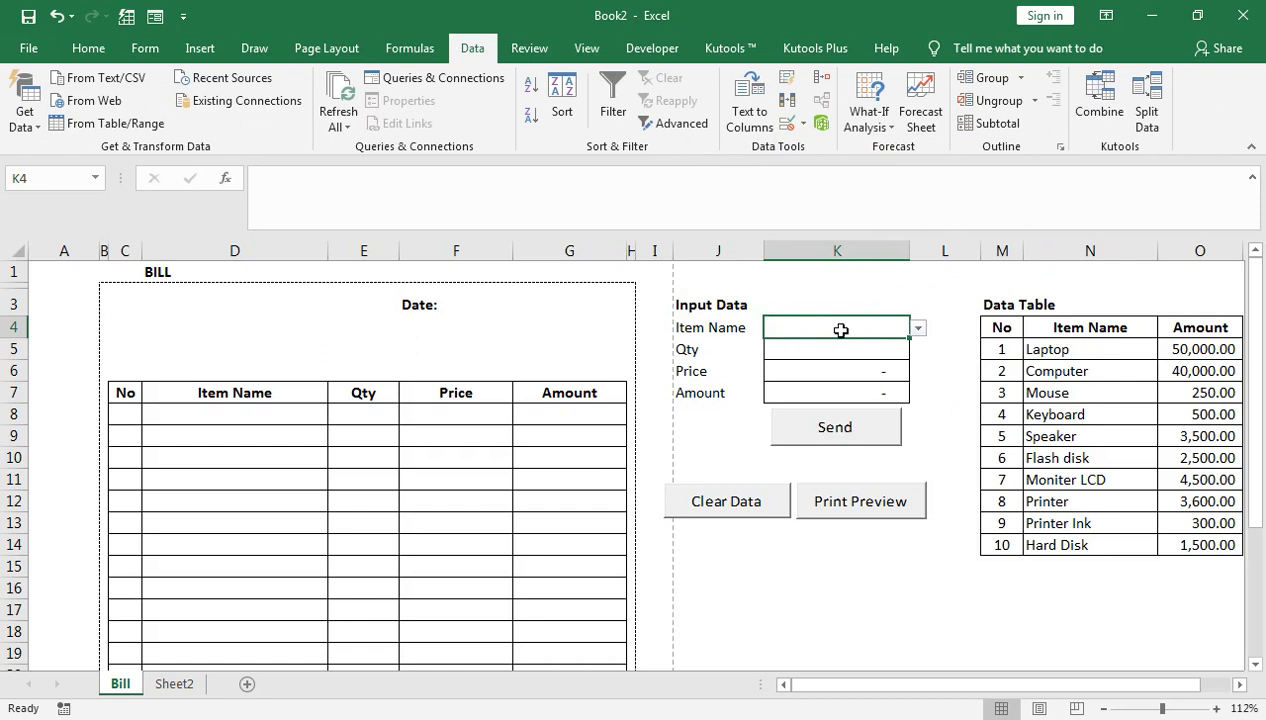
Step: Pick Computer from K4's Item Name dropdown, so Price shows 40,000.00
click(918, 332)
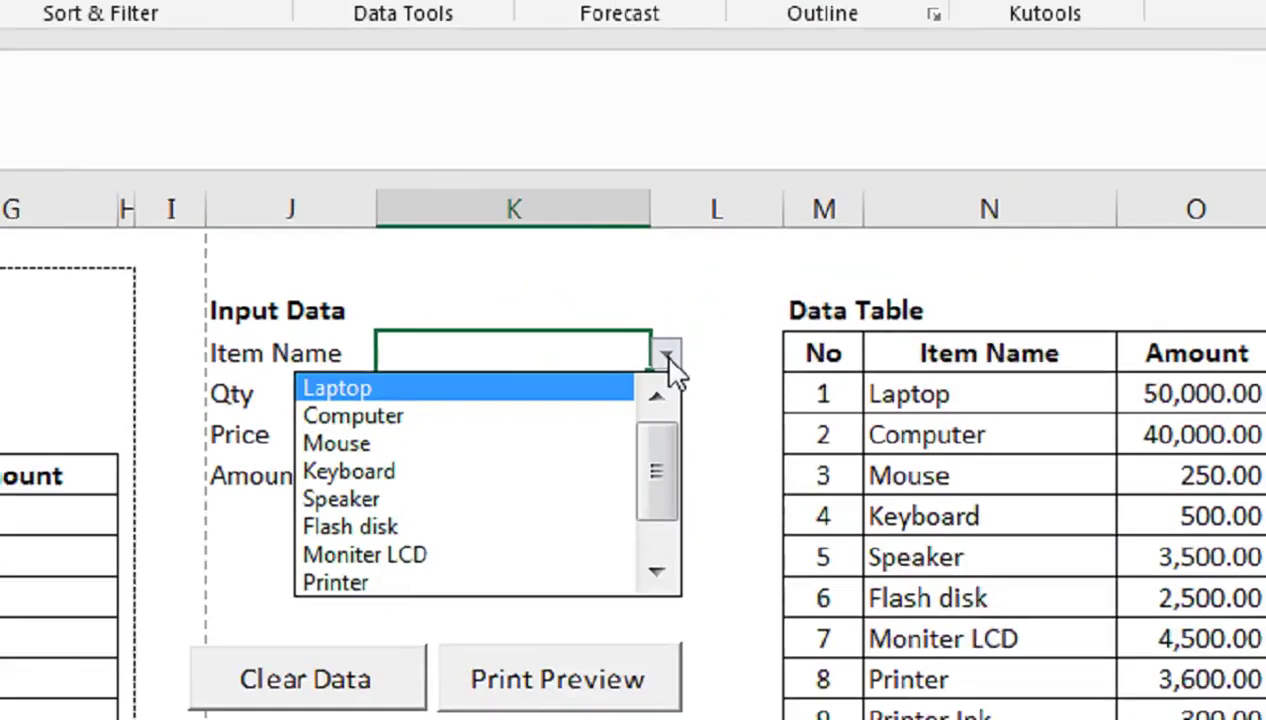
click(919, 333)
click(632, 363)
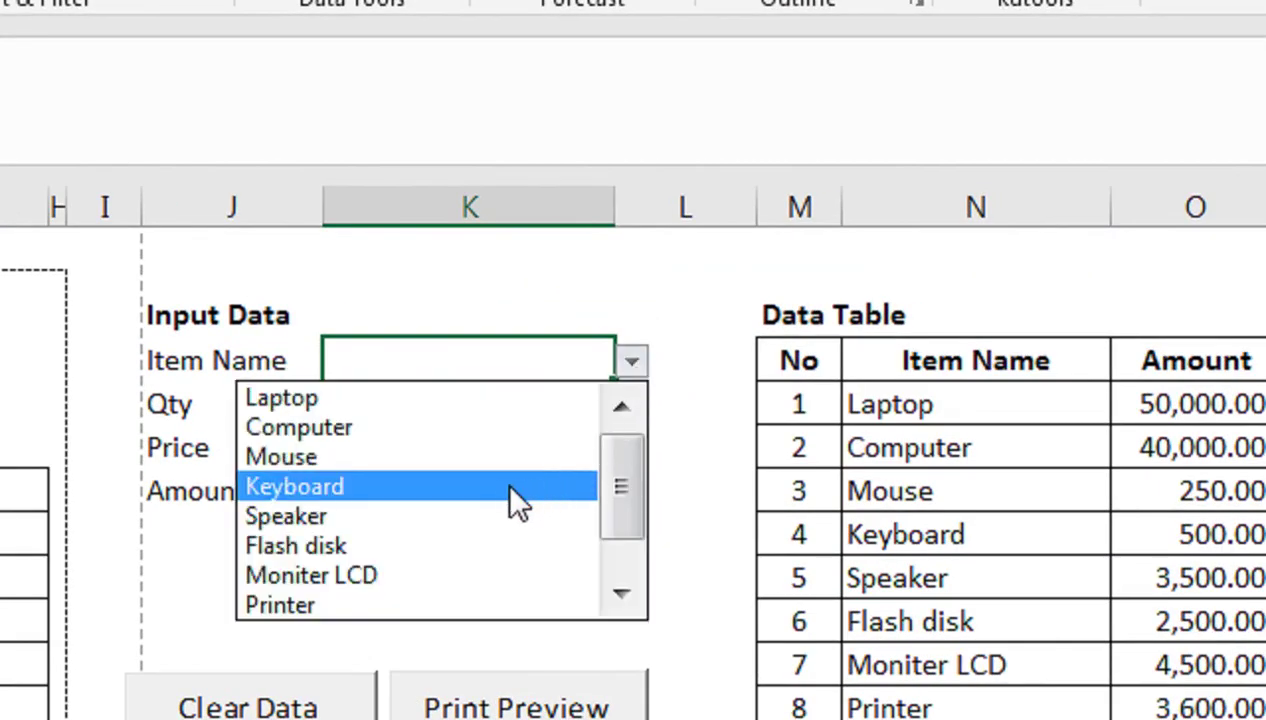
click(486, 431)
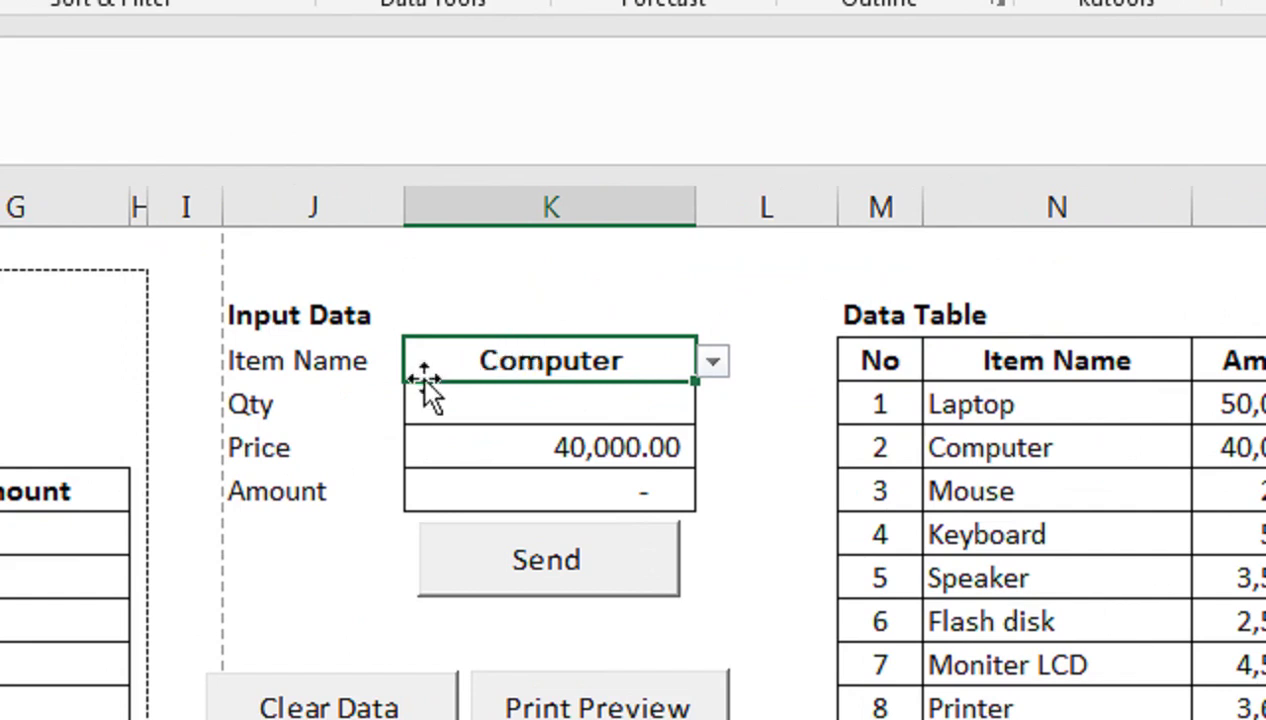
click(472, 418)
Step: Send Computer with Qty 10 and Keyboard with Qty 20 to the bill
text(1)
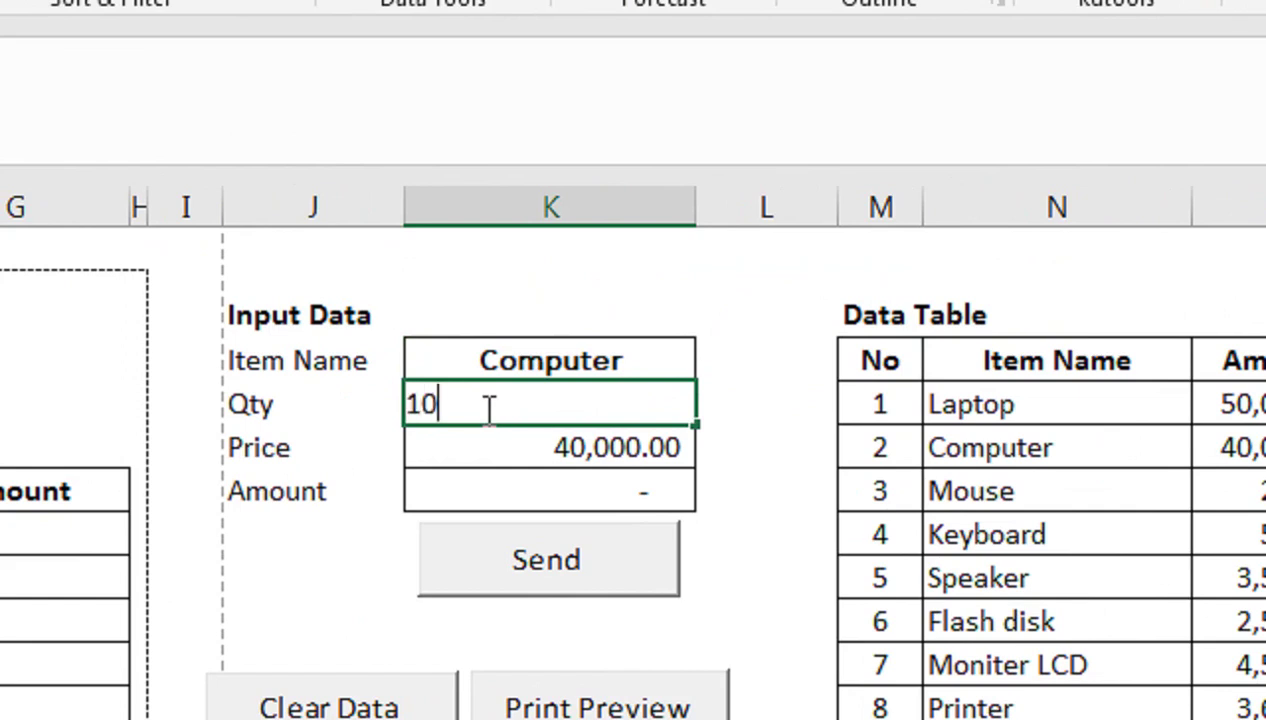
text(0)
key(Return)
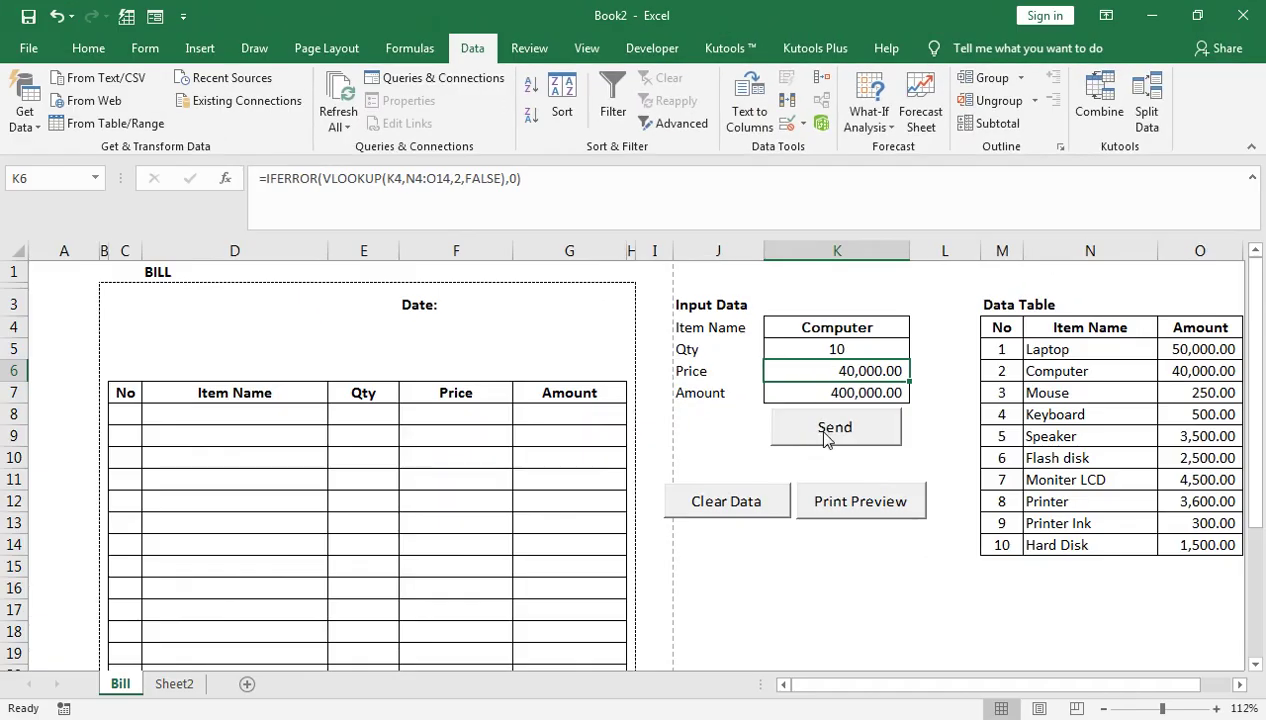
click(825, 432)
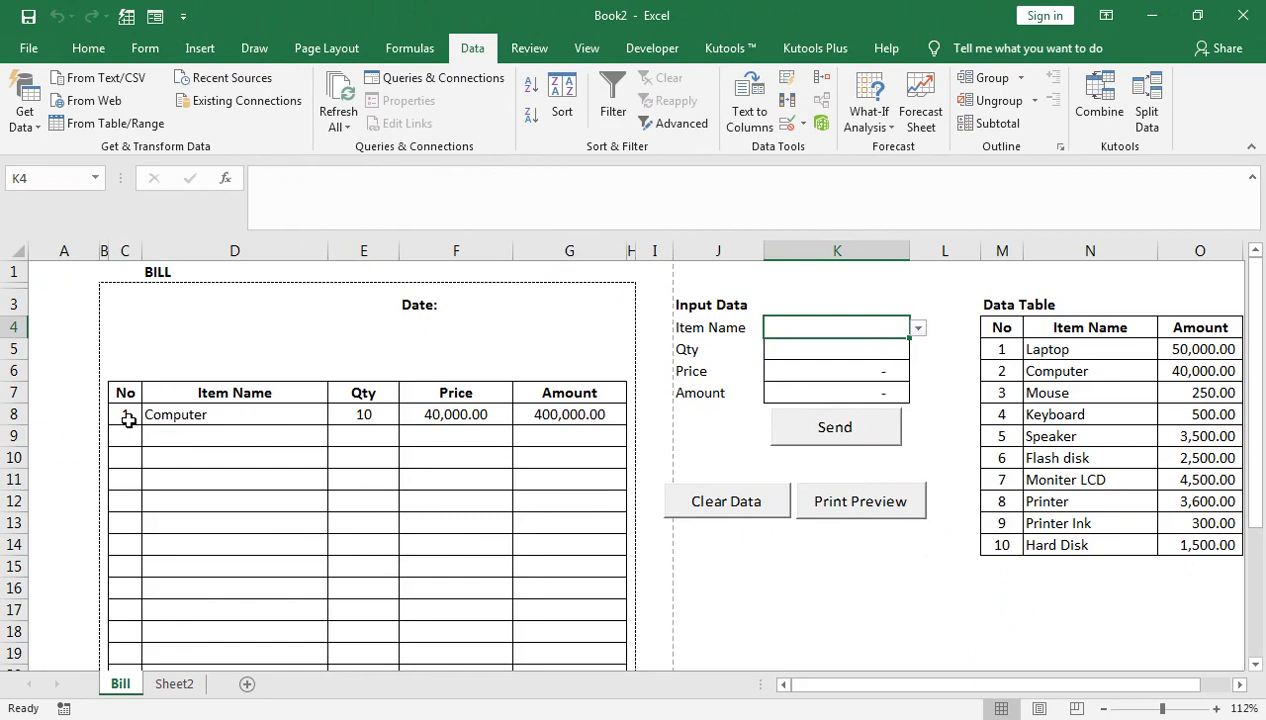
click(914, 331)
click(824, 386)
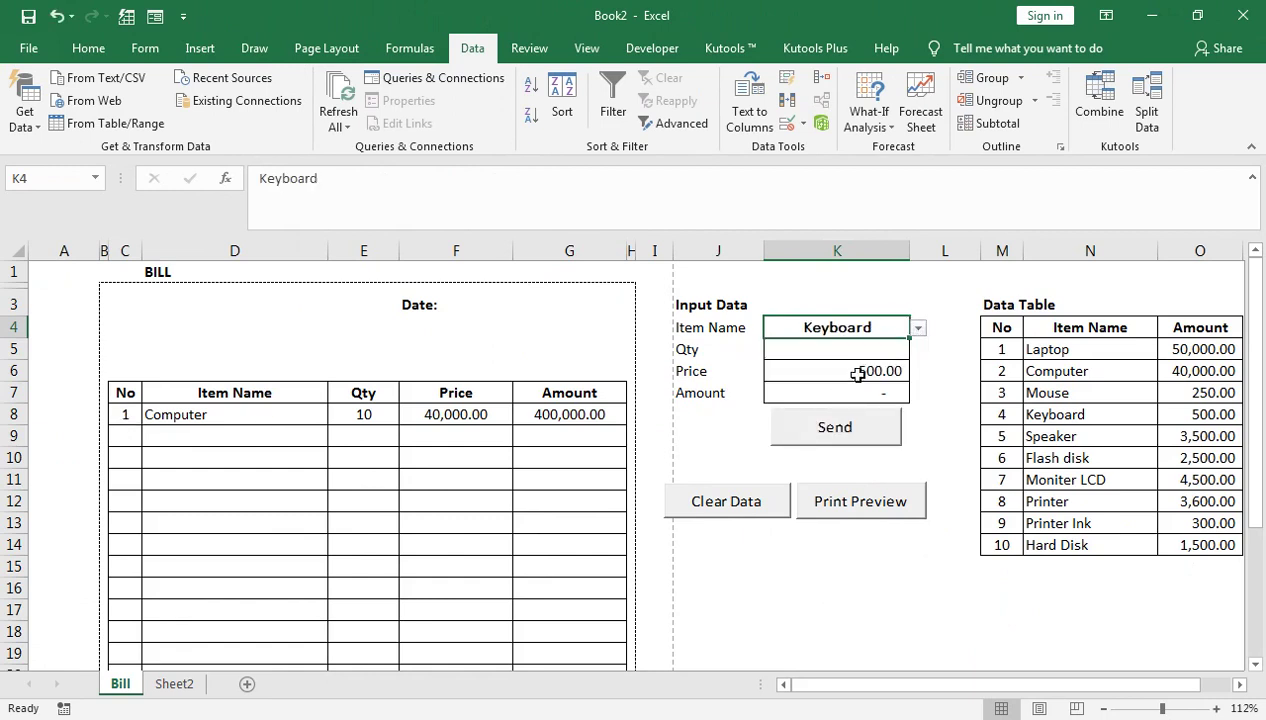
click(821, 350)
text(20)
key(Return)
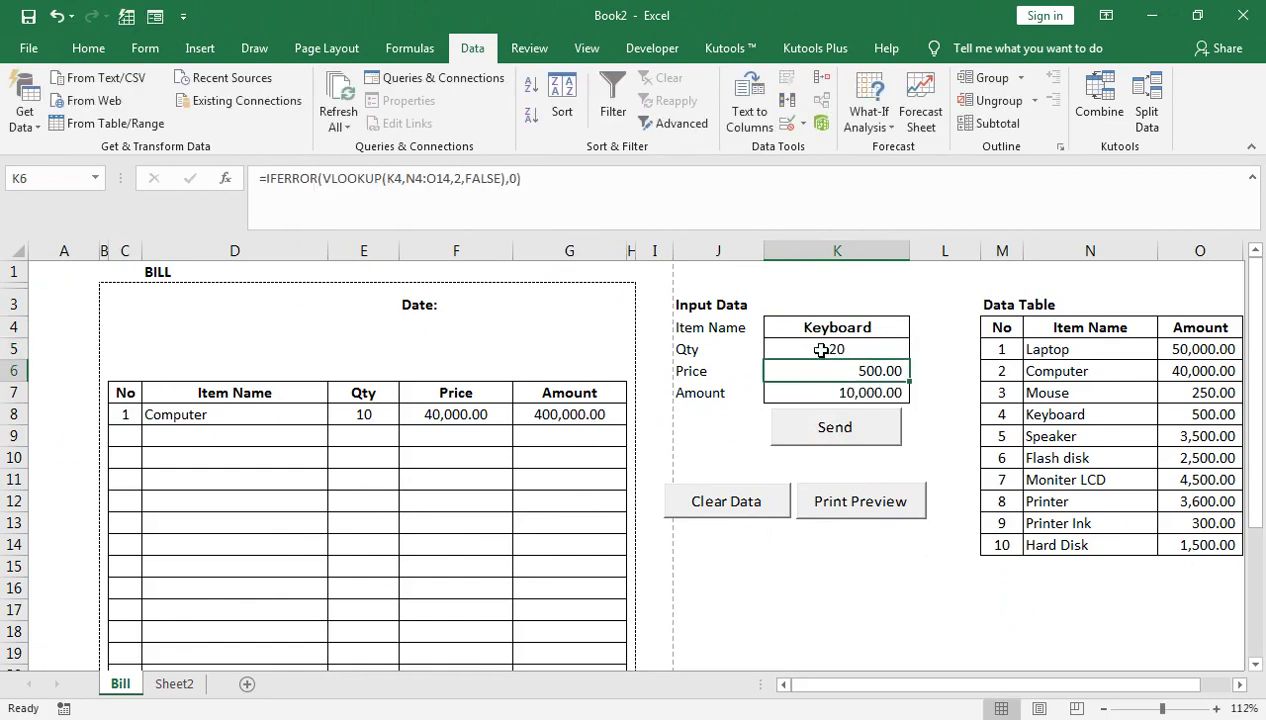
click(860, 432)
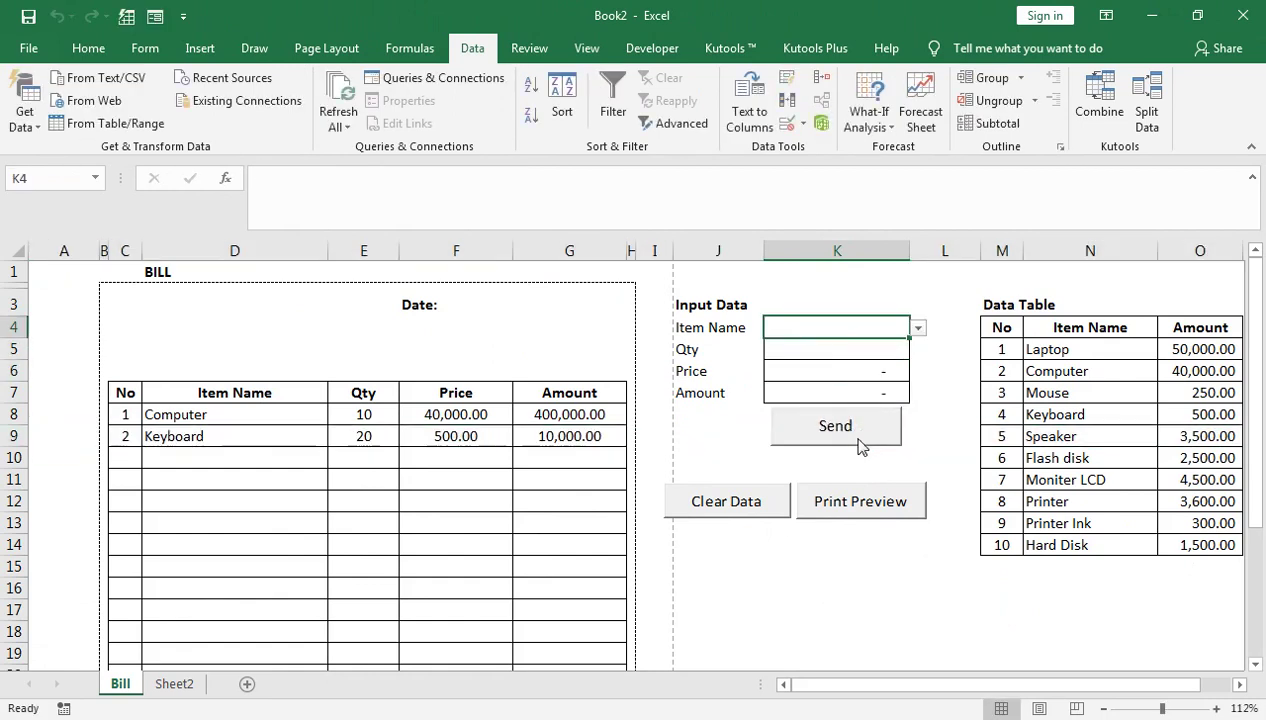
Step: Send Flash disk with Qty 15 to the bill and show its print preview
click(919, 330)
click(817, 421)
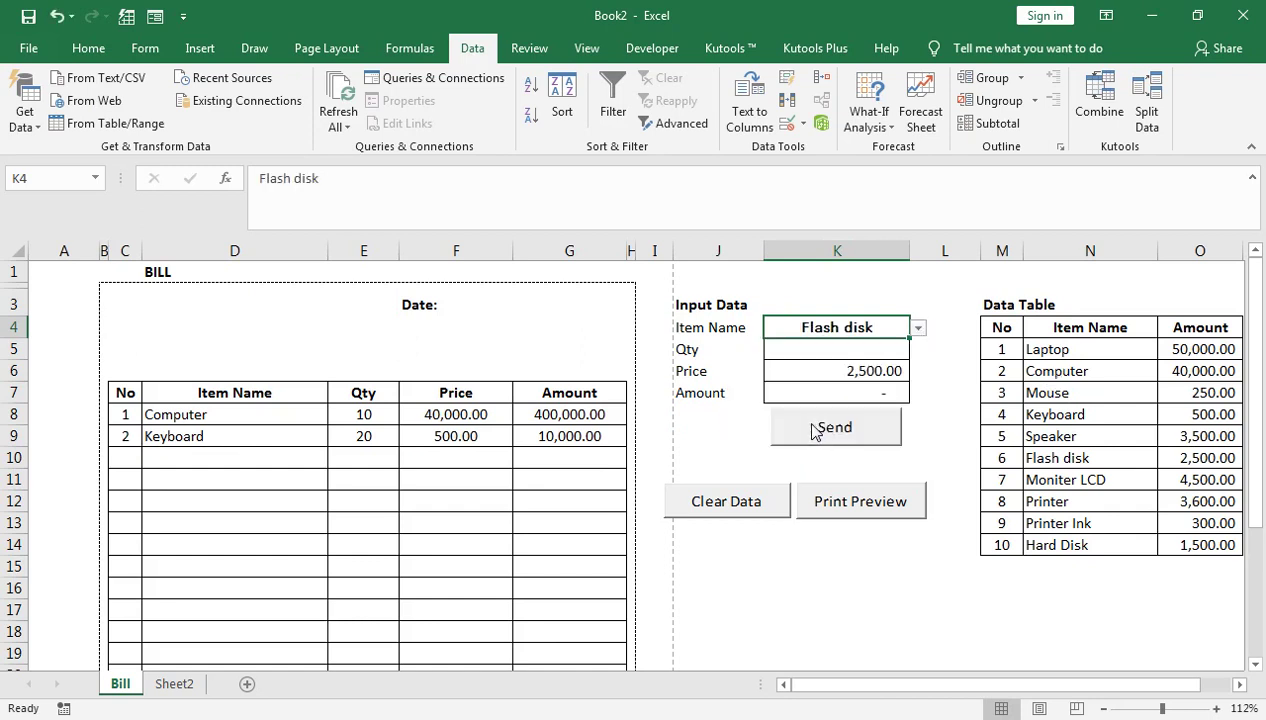
click(883, 371)
click(855, 351)
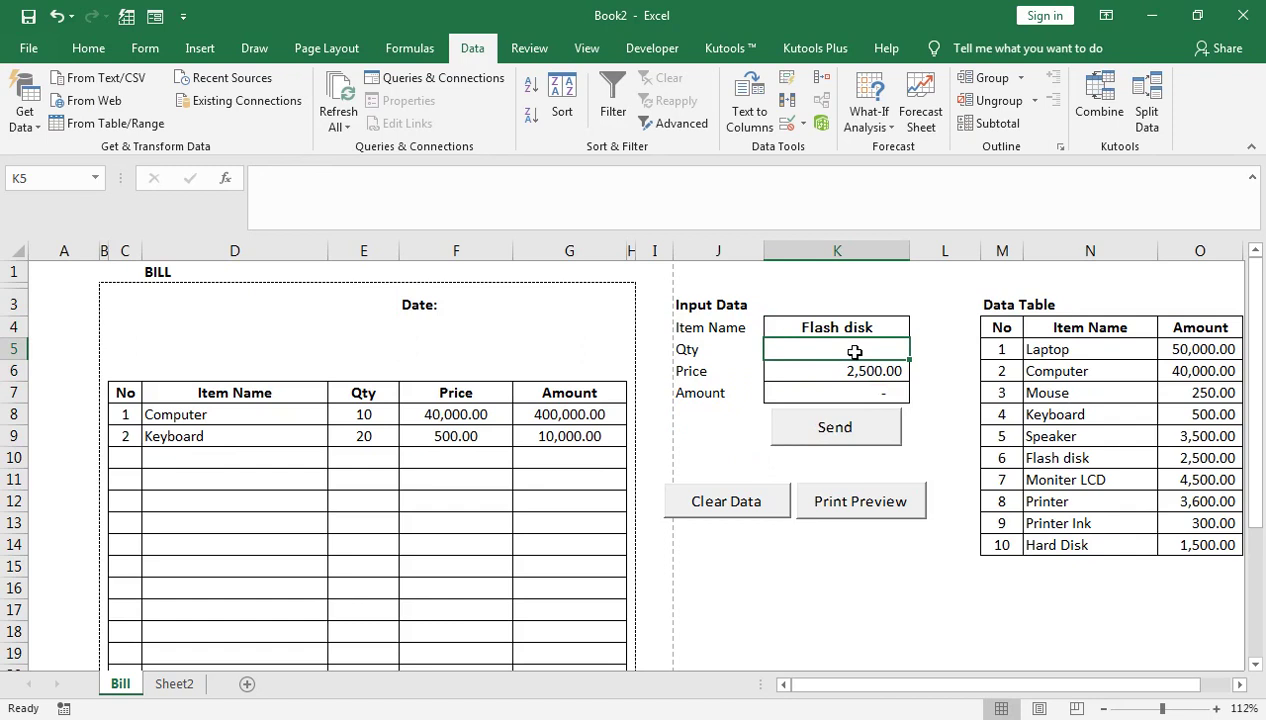
text(15)
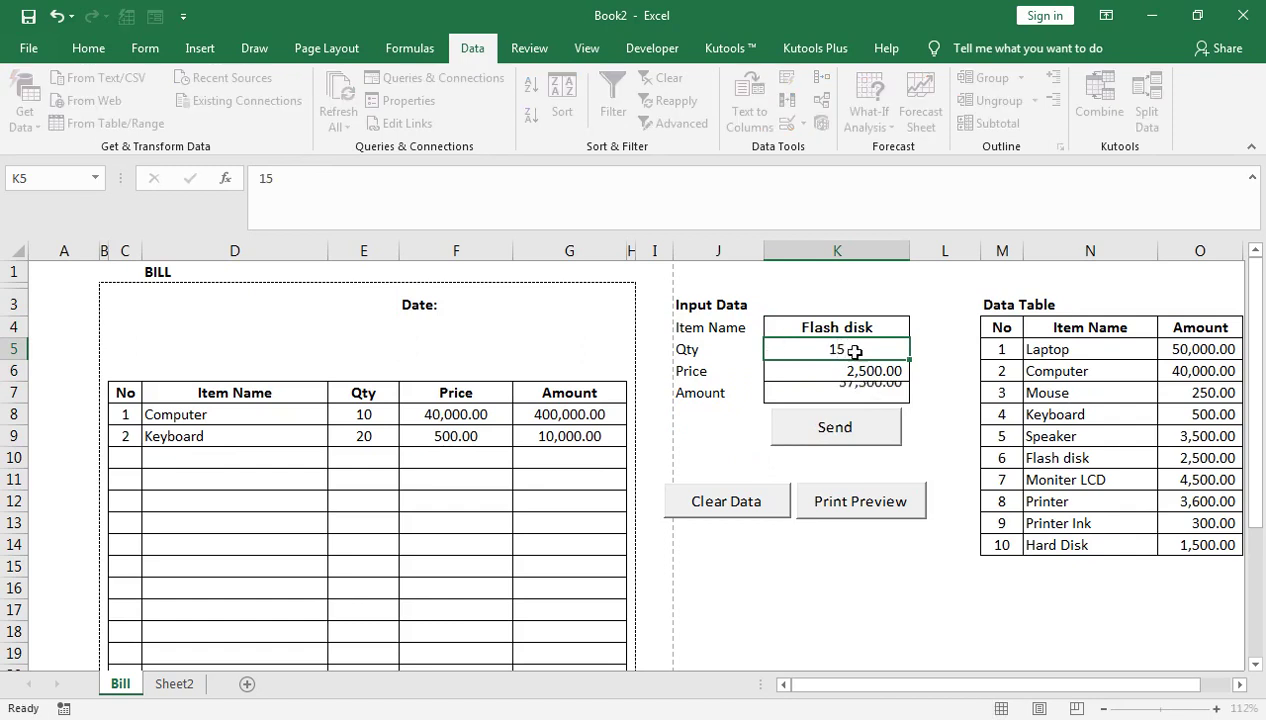
key(Return)
click(845, 428)
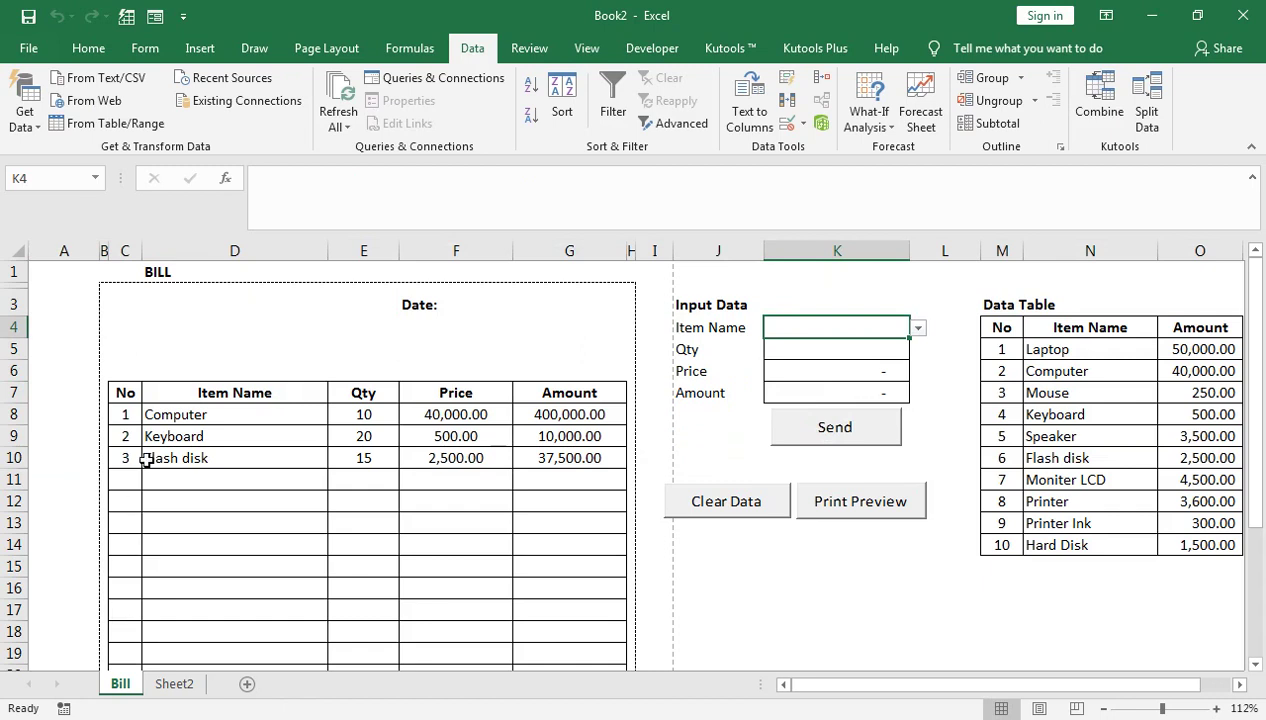
click(848, 501)
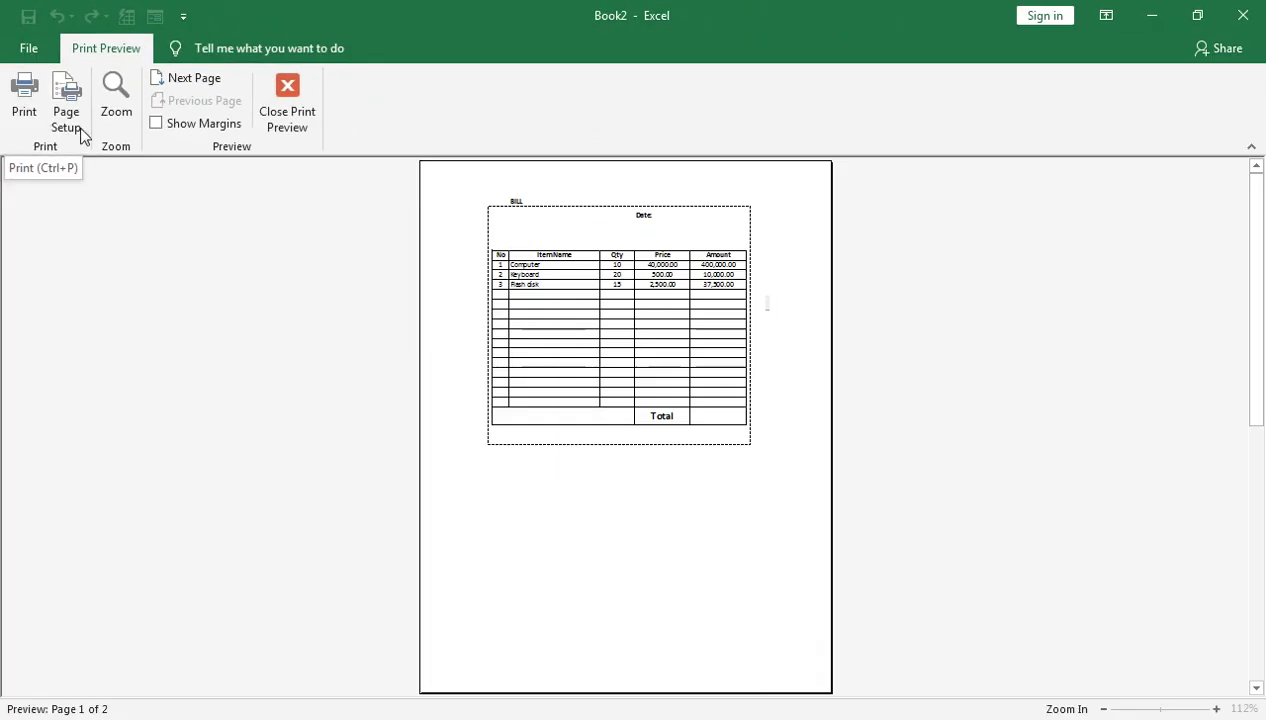
Step: Close the print preview and clear the bill data, confirming the prompt
click(284, 130)
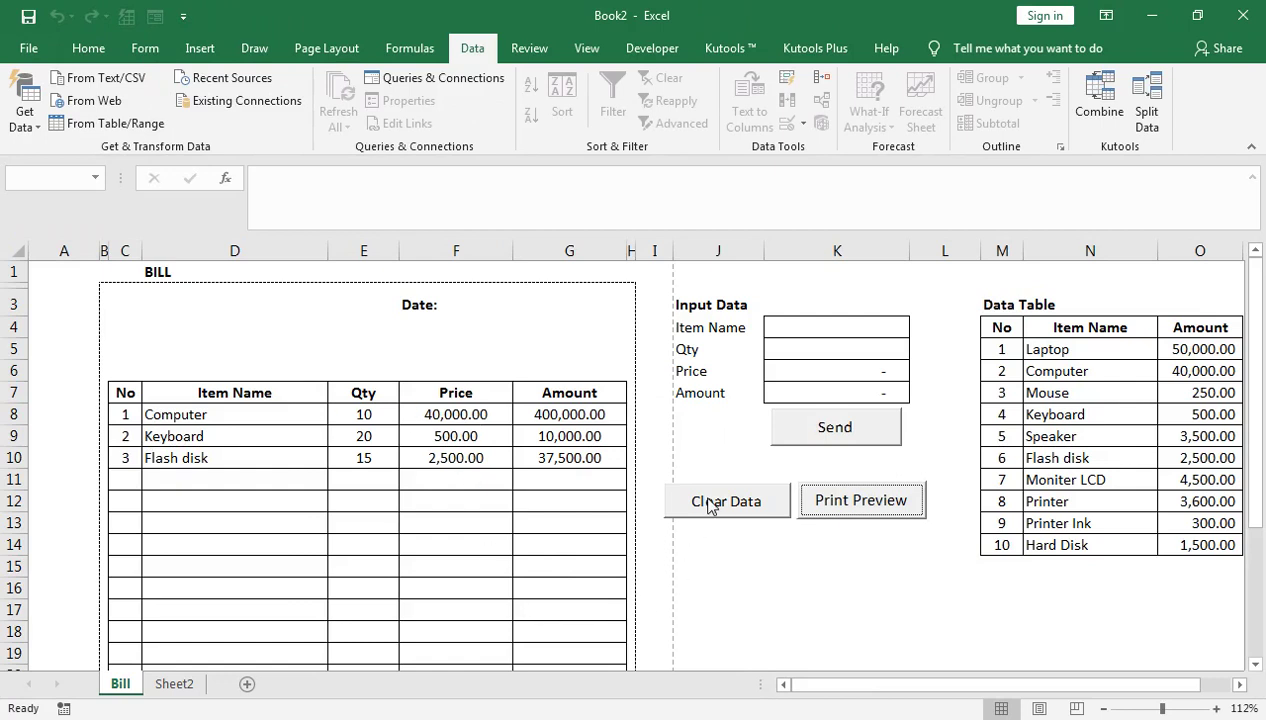
click(708, 503)
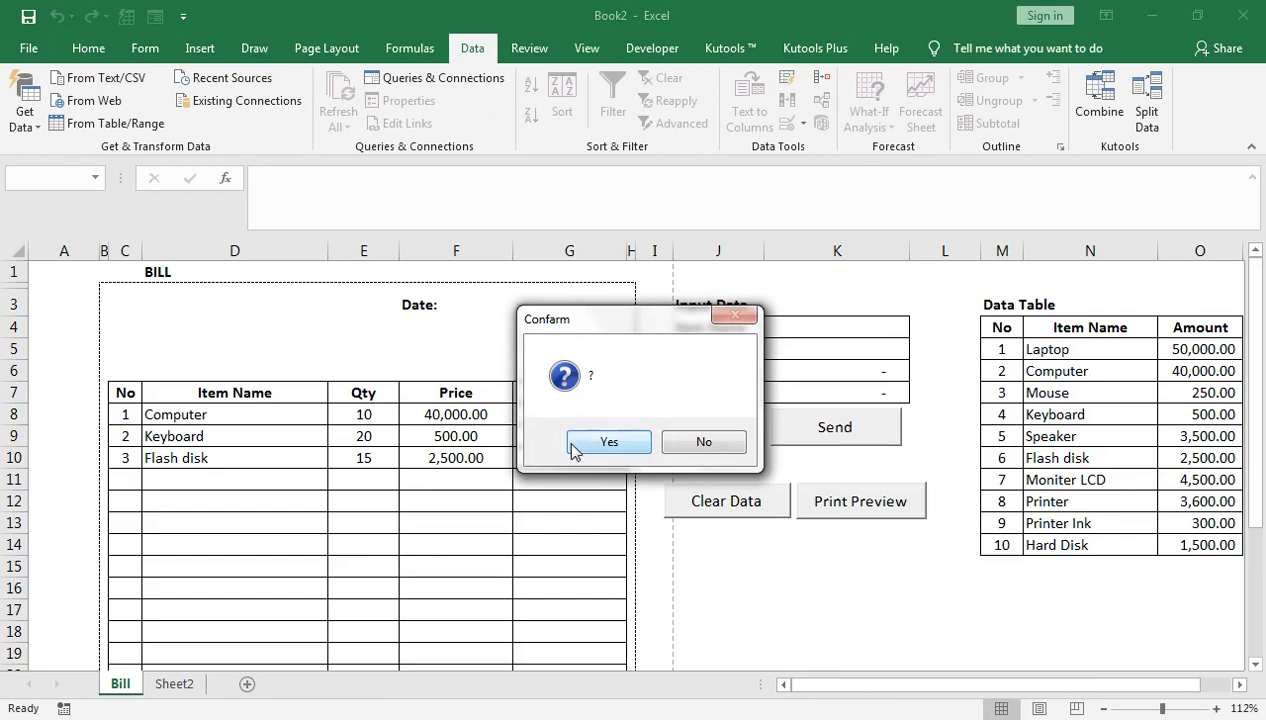
click(605, 442)
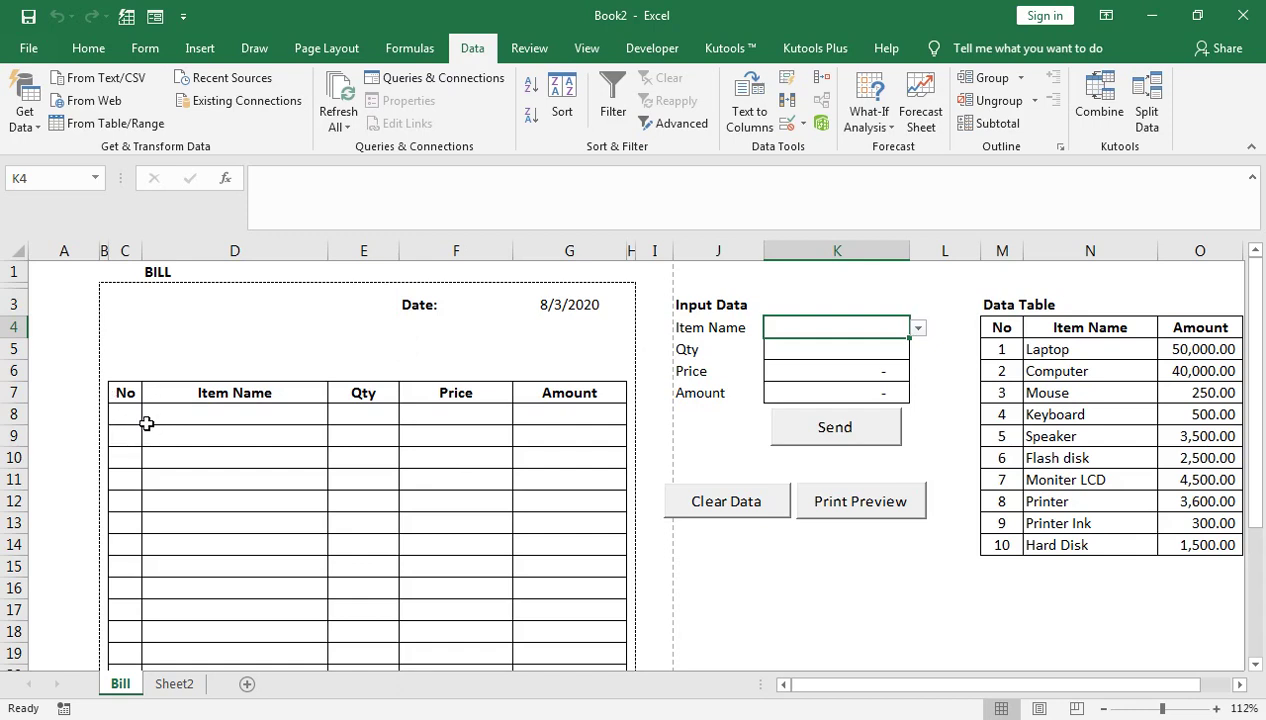
Step: Enter =IF(D8="","",1) as the numbering formula in C8
click(188, 421)
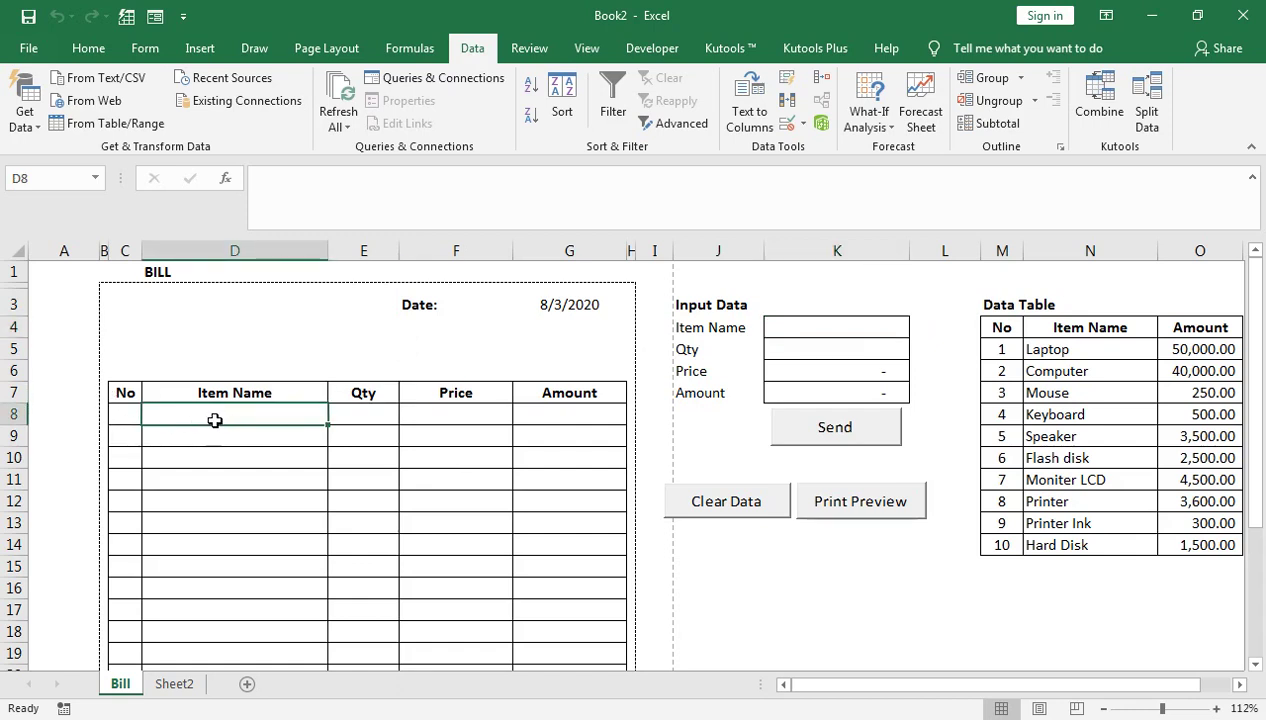
click(130, 413)
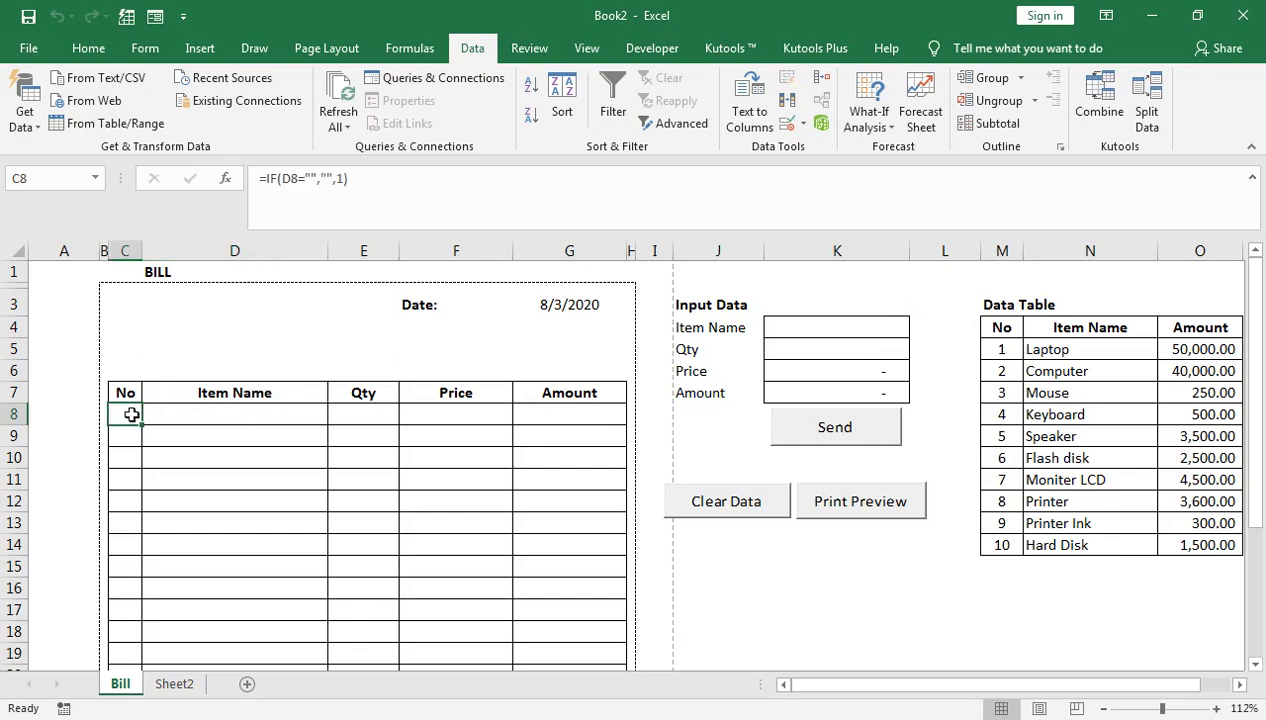
double_click(130, 411)
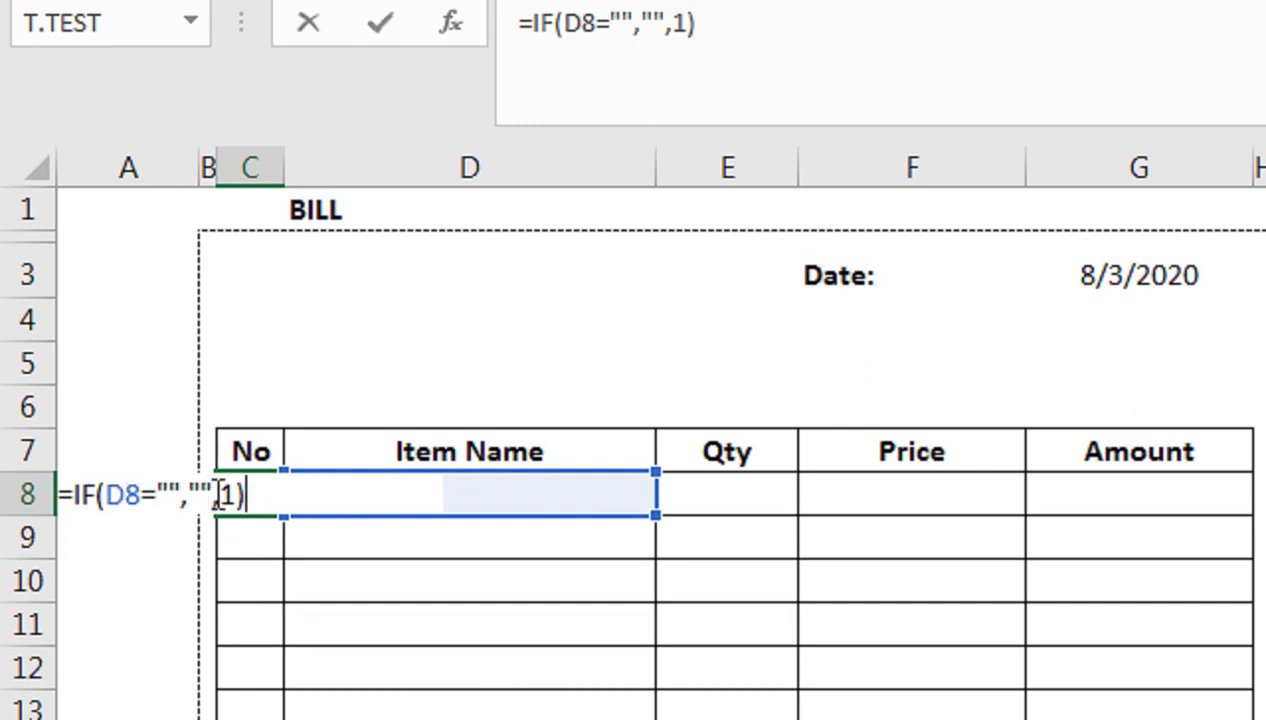
click(217, 497)
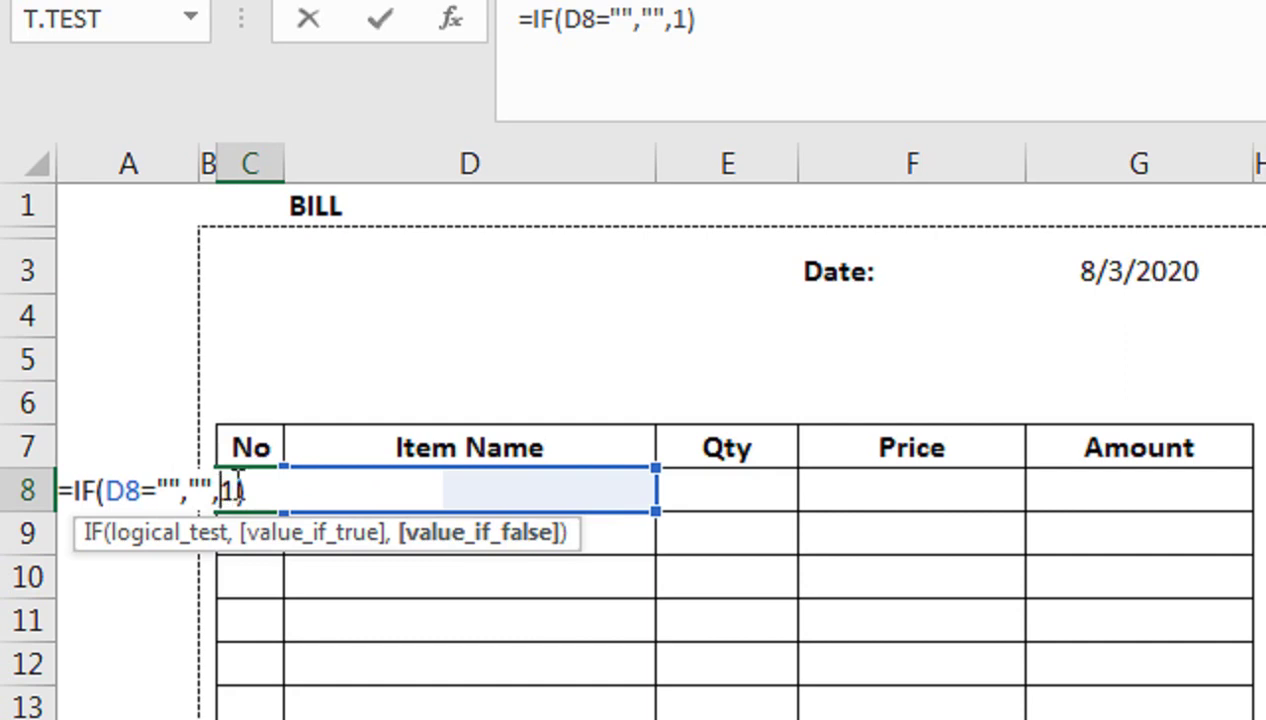
key(Return)
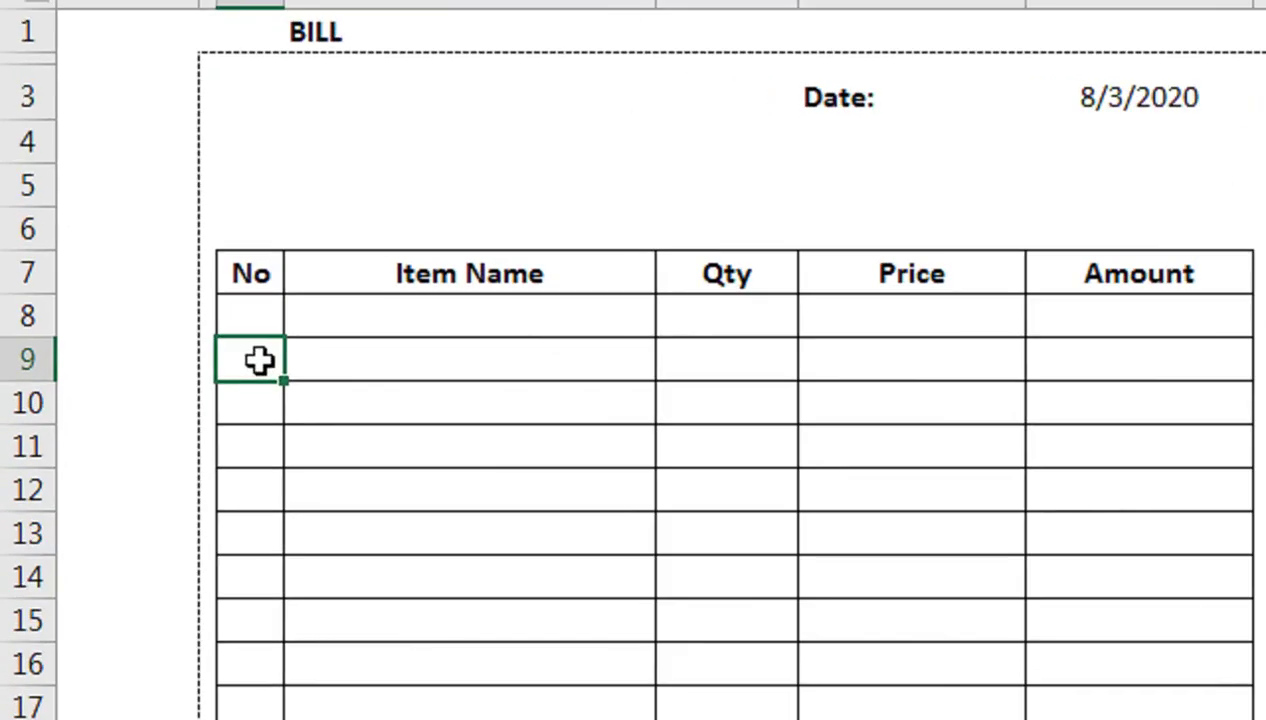
Step: Enter =IF(D9="","",C8+1) in C9 and fill it down the No column
double_click(129, 436)
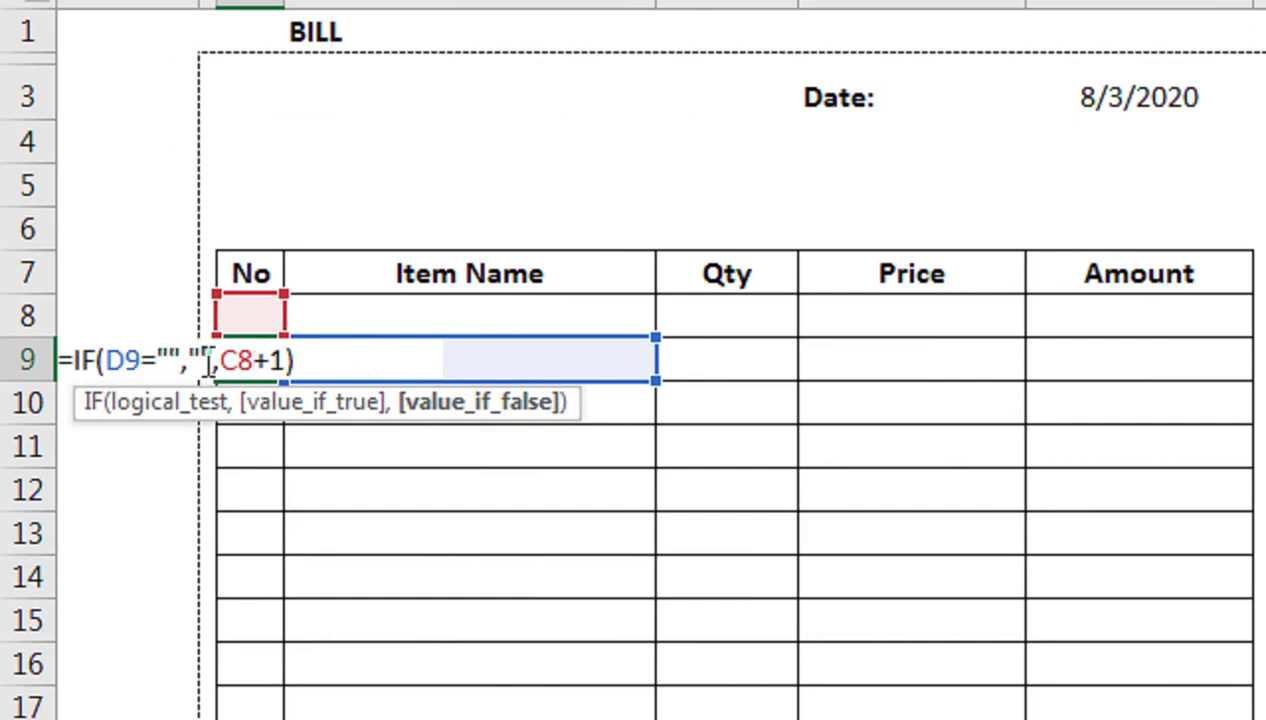
click(200, 360)
text(,)
key(Return)
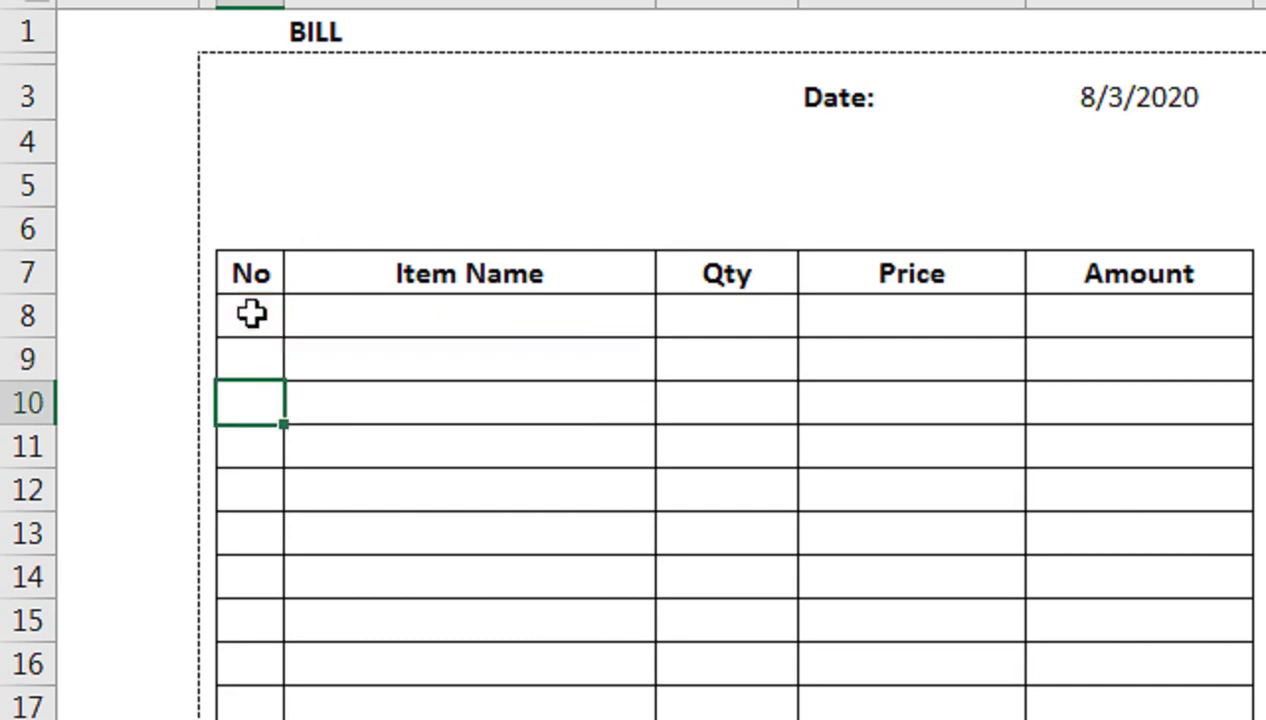
drag(251, 316, 250, 370)
click(259, 523)
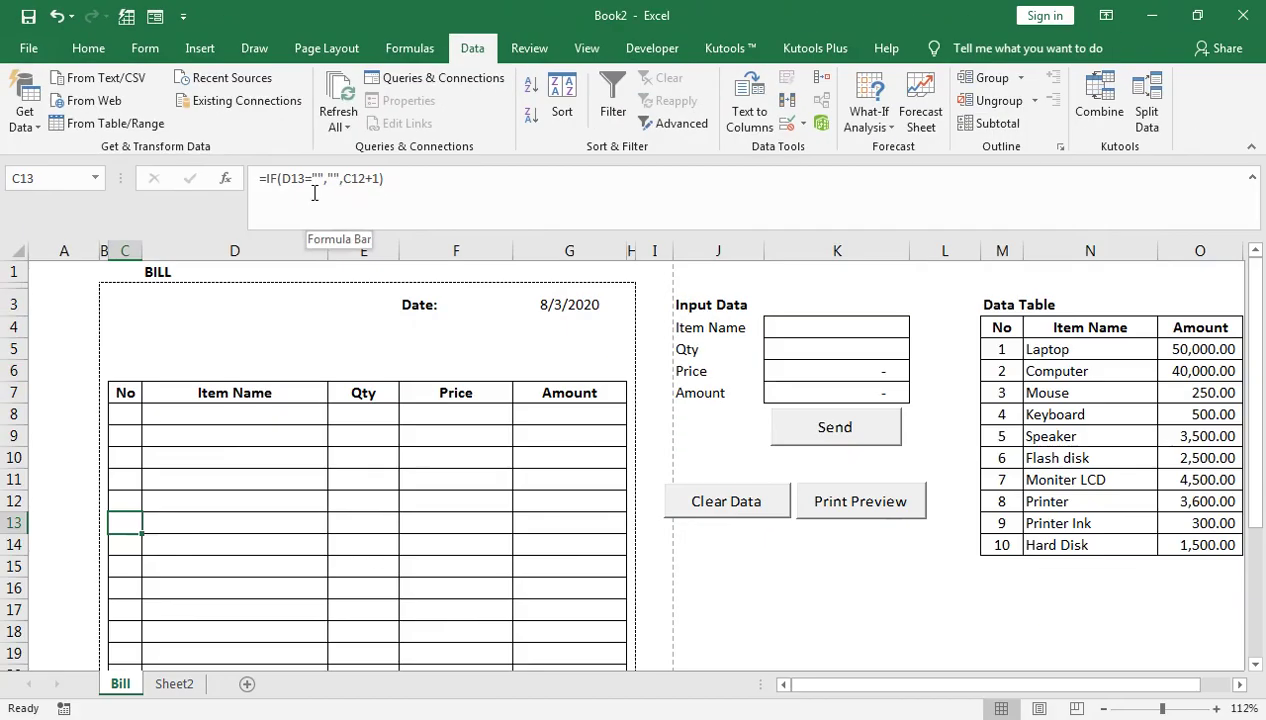
key(Down)
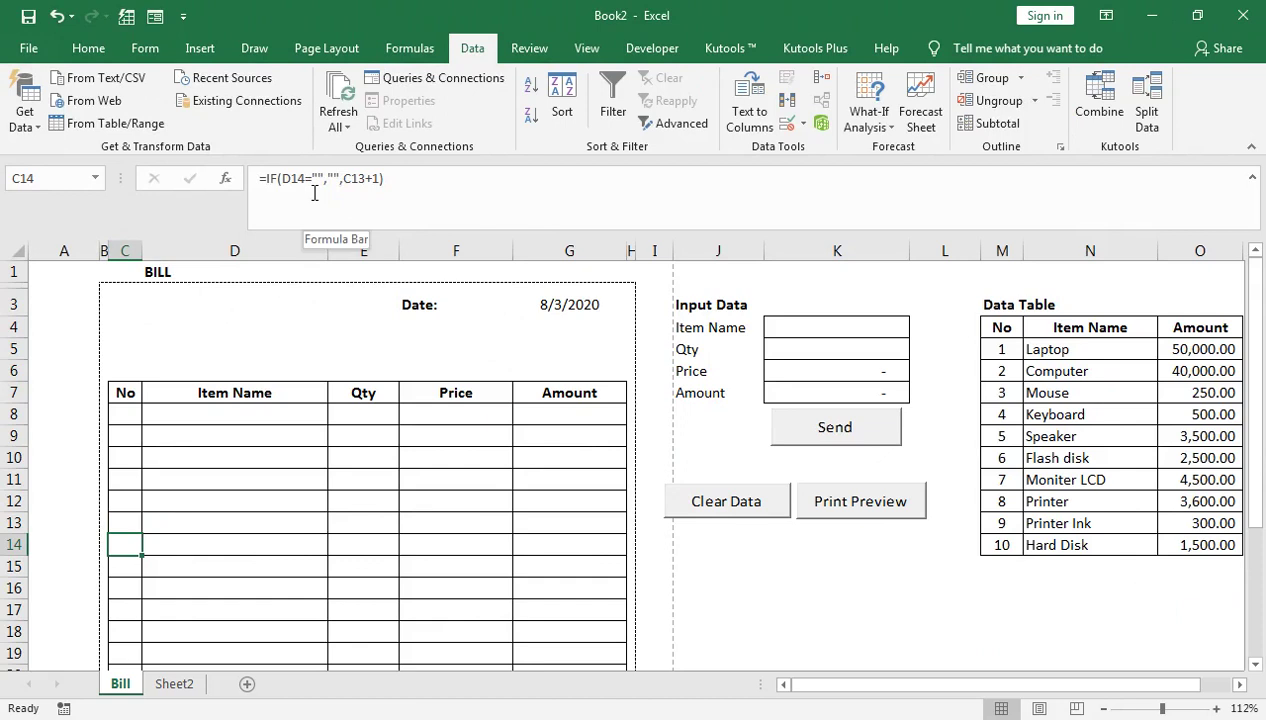
click(523, 330)
key(Up)
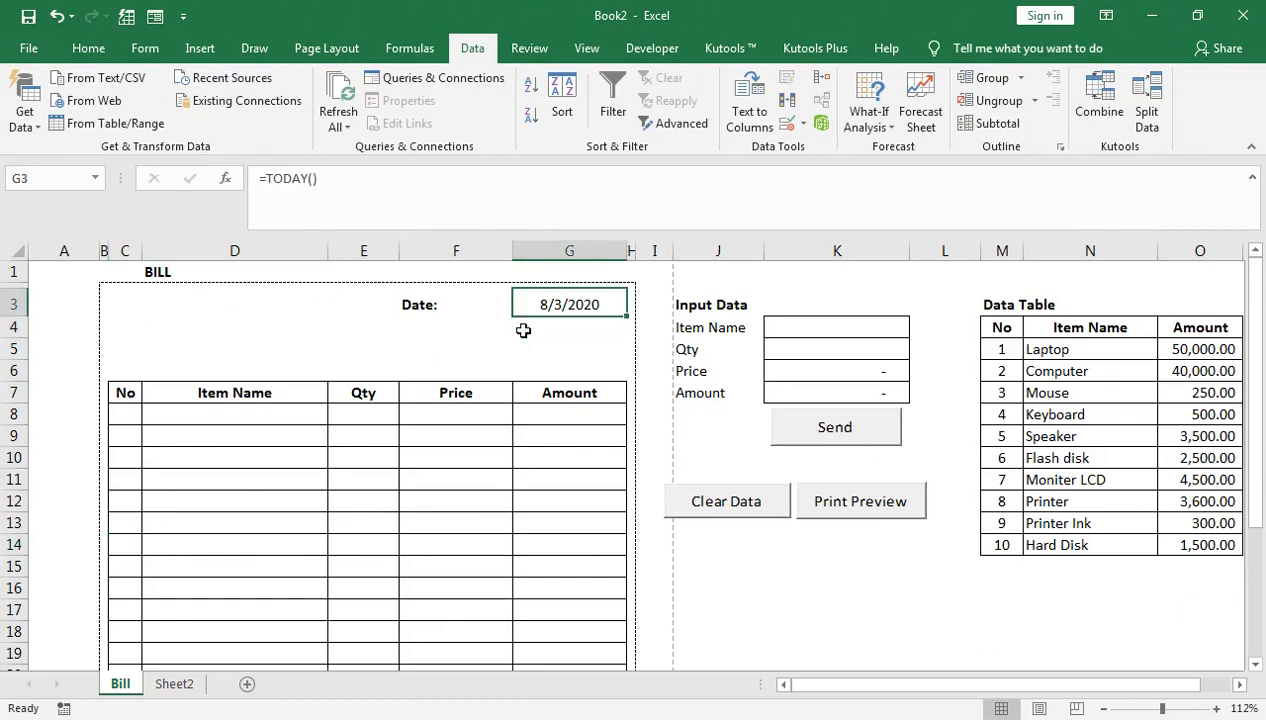
Step: Replace G3's date with =TEXT(TODAY(),"DD-MMM-YY"), displaying 03-Aug-20
key(Delete)
text(=)
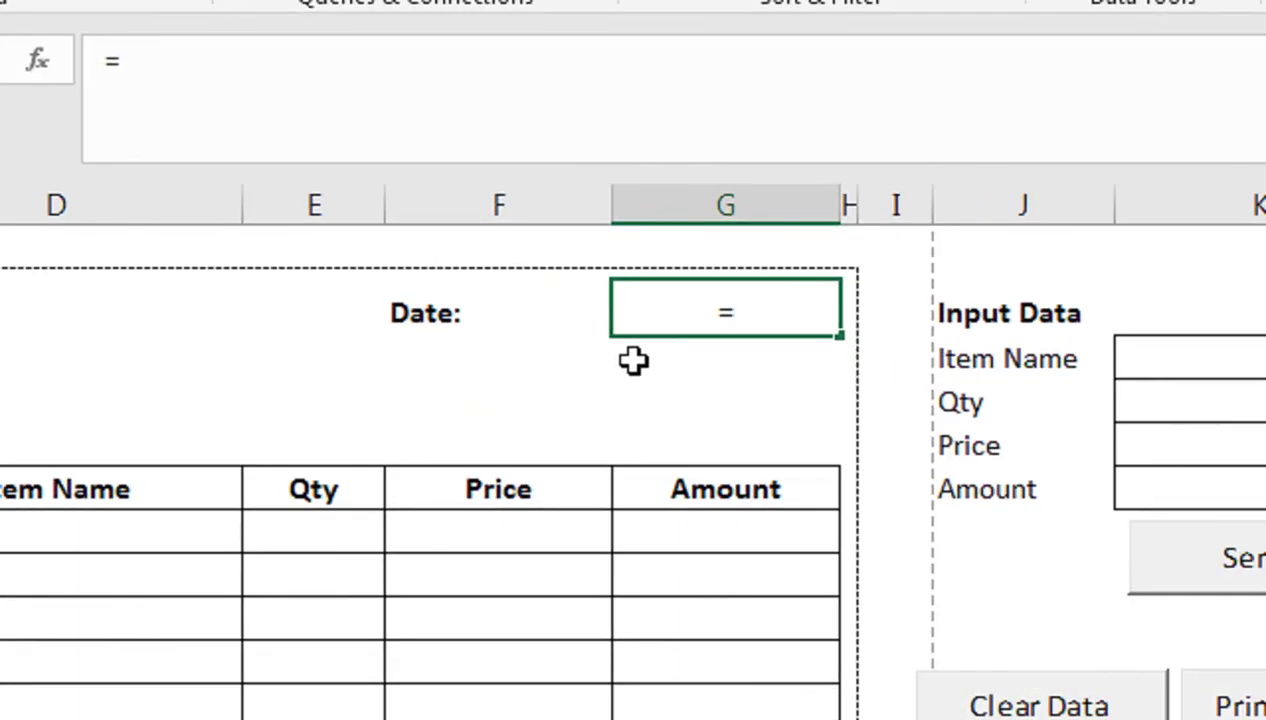
text(text)
key(Tab)
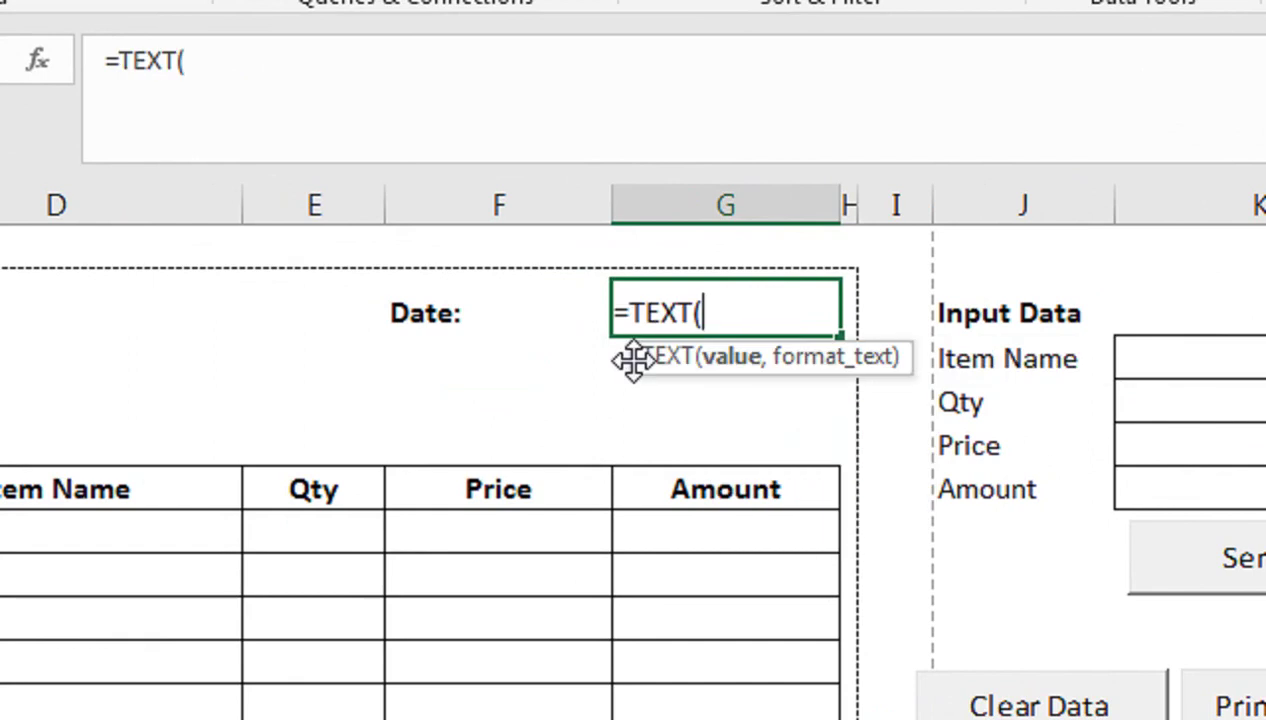
text(TODAY)
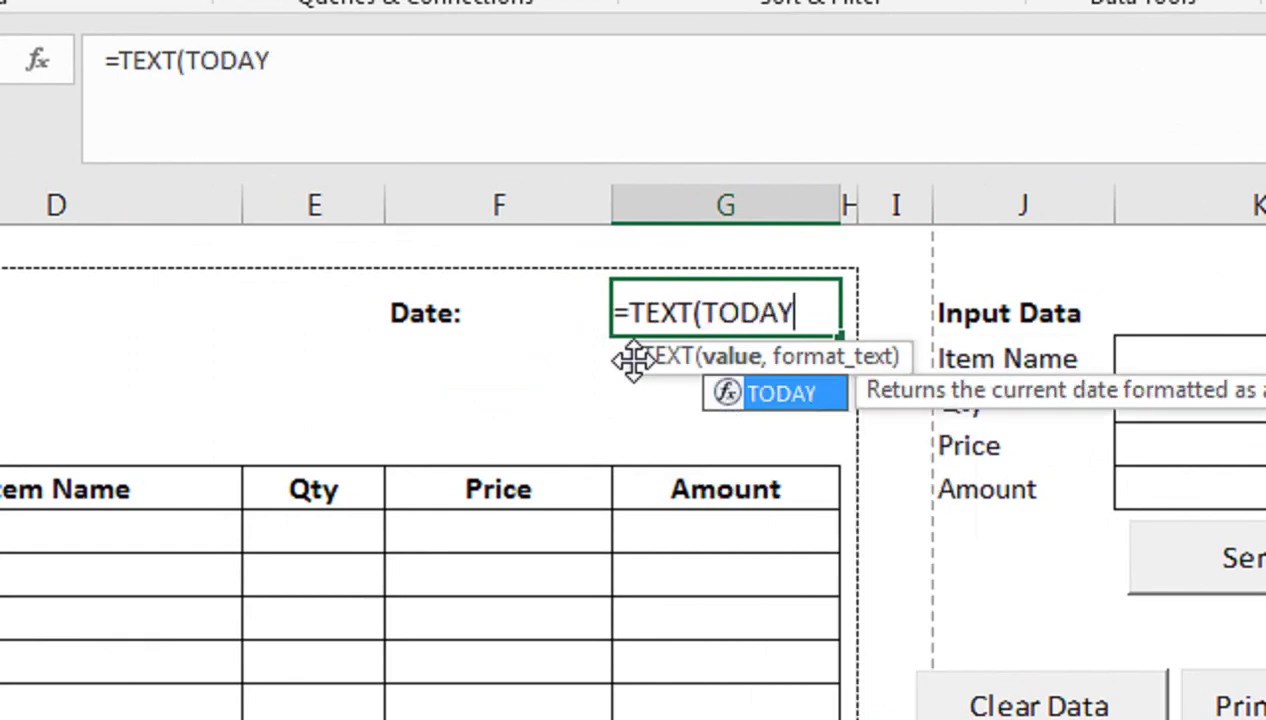
text((),"dd)
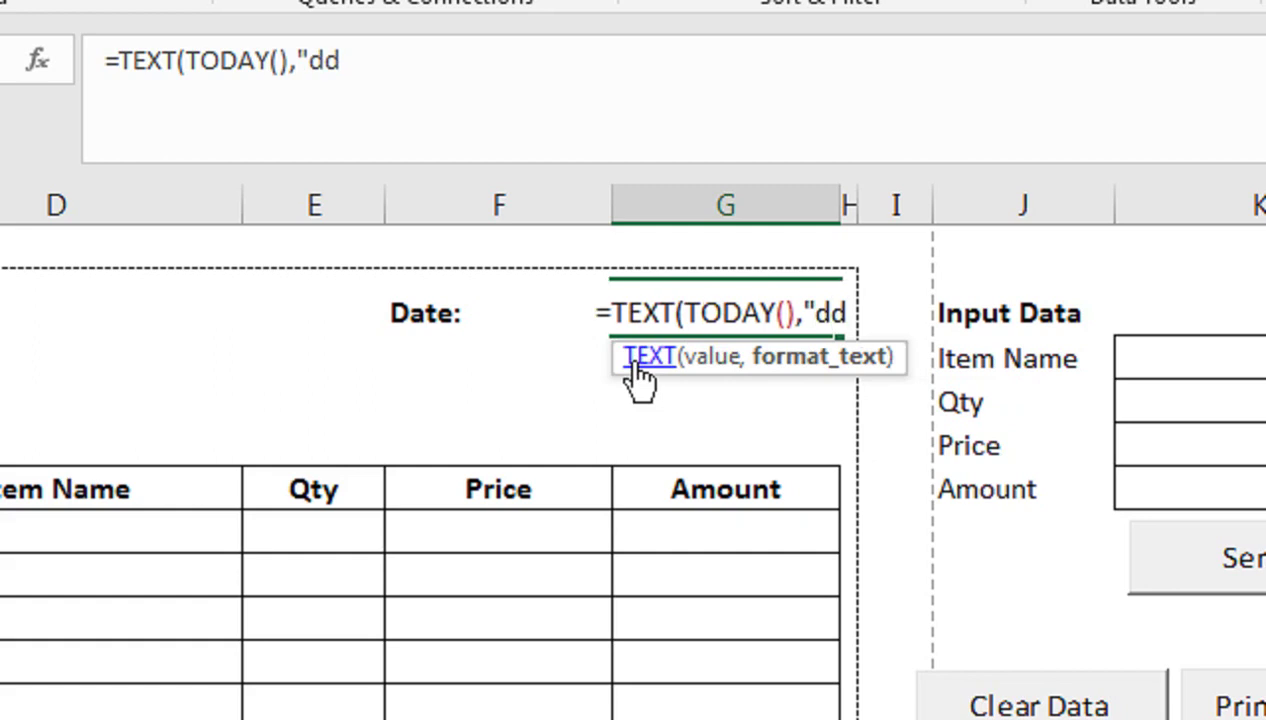
key(BackSpace)
key(BackSpace)
text(DD)
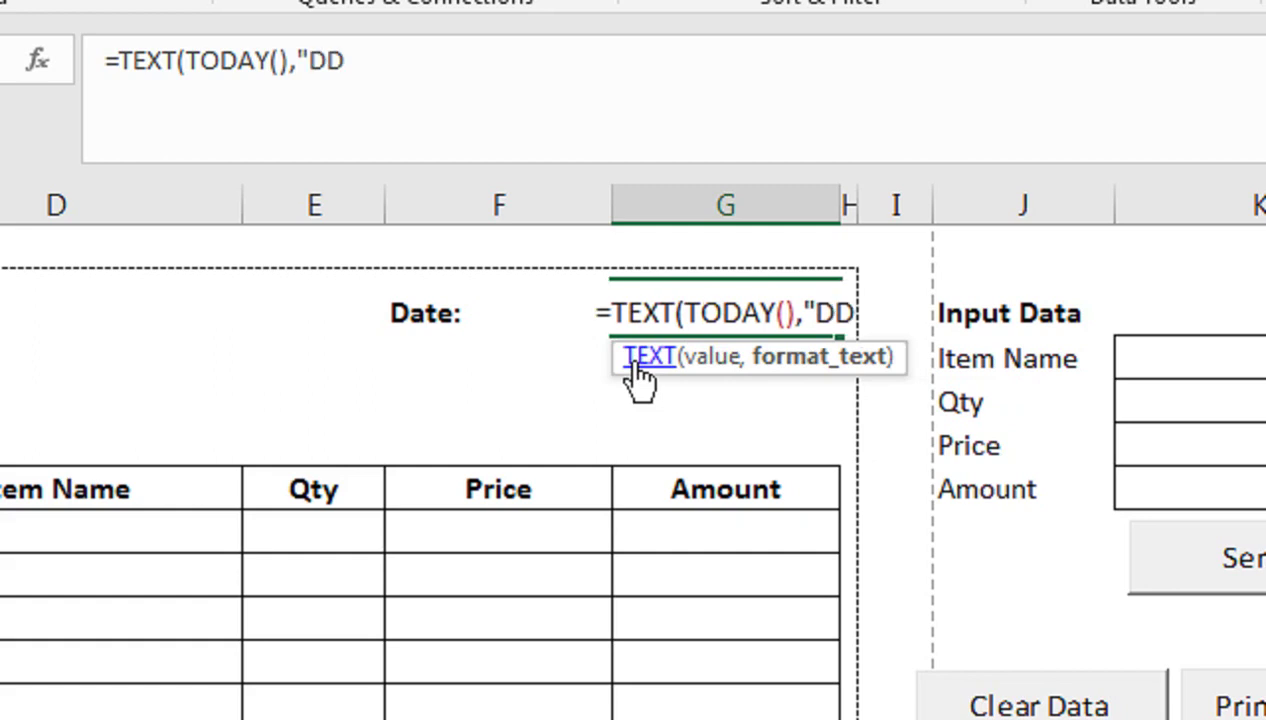
text(-mmm)
key(BackSpace)
key(BackSpace)
key(BackSpace)
text(MM)
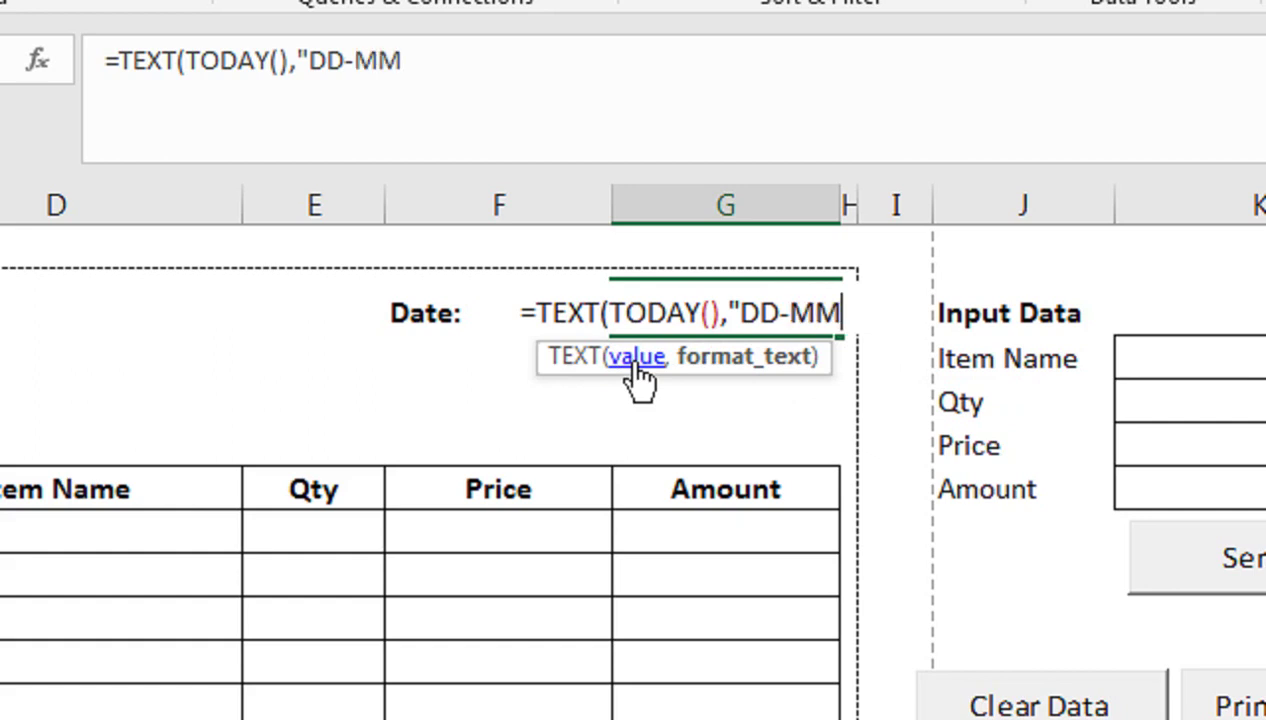
text(M)
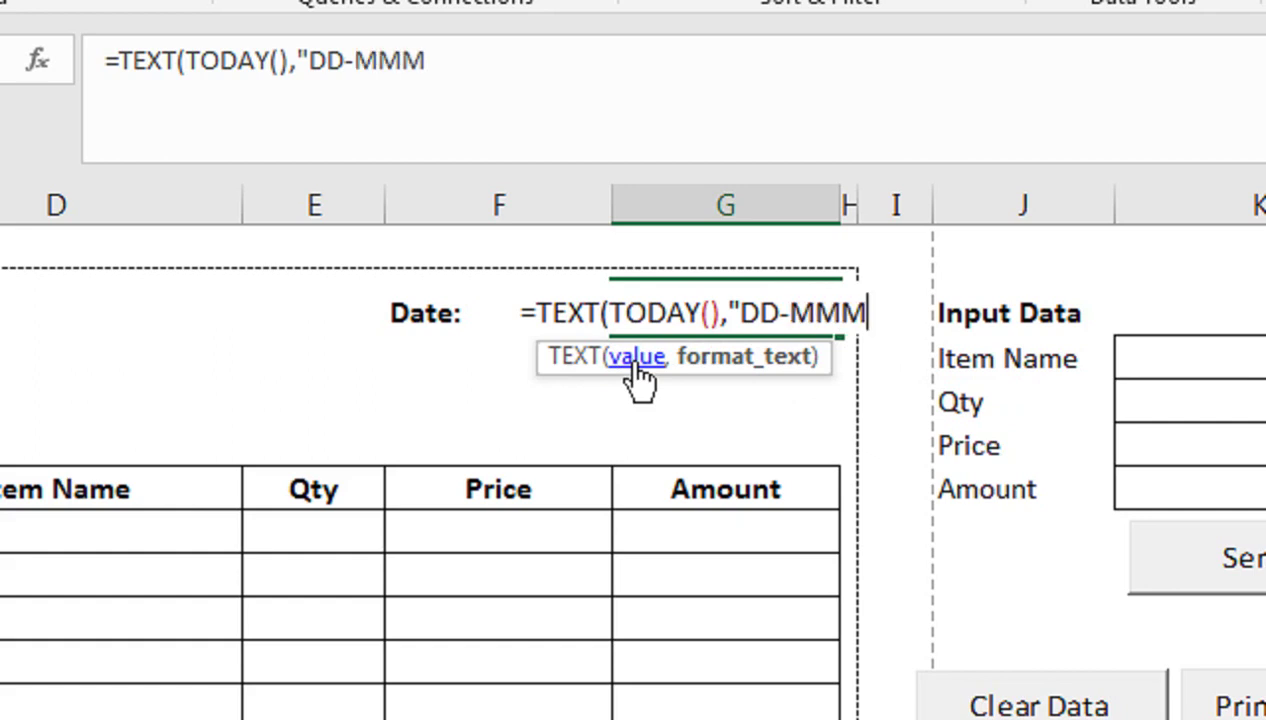
text(-)
text(YY)
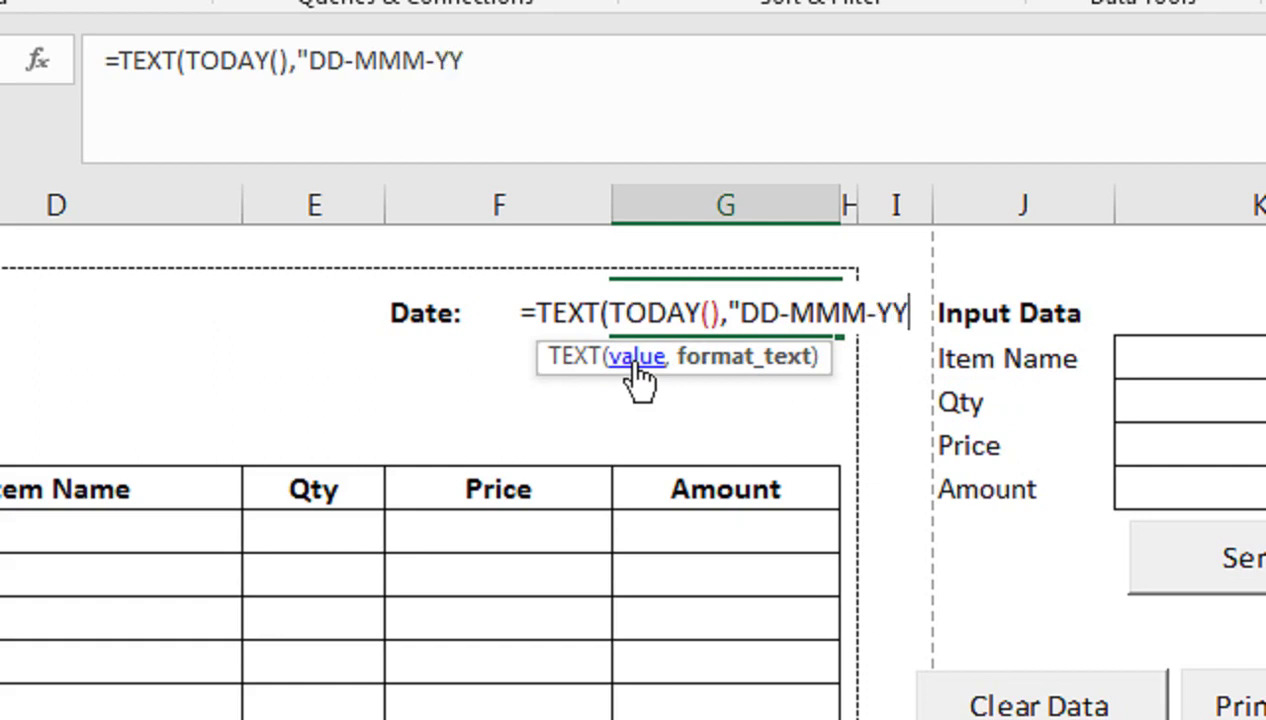
text(")
text())
key(Return)
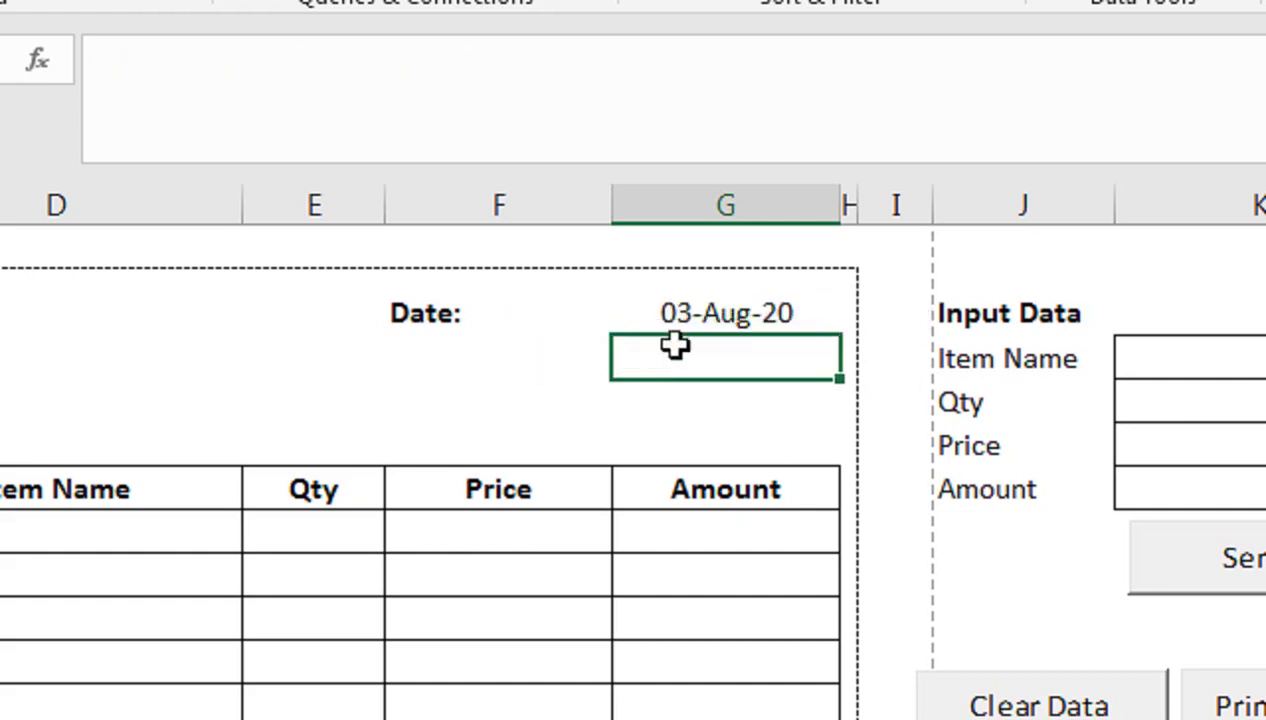
click(684, 326)
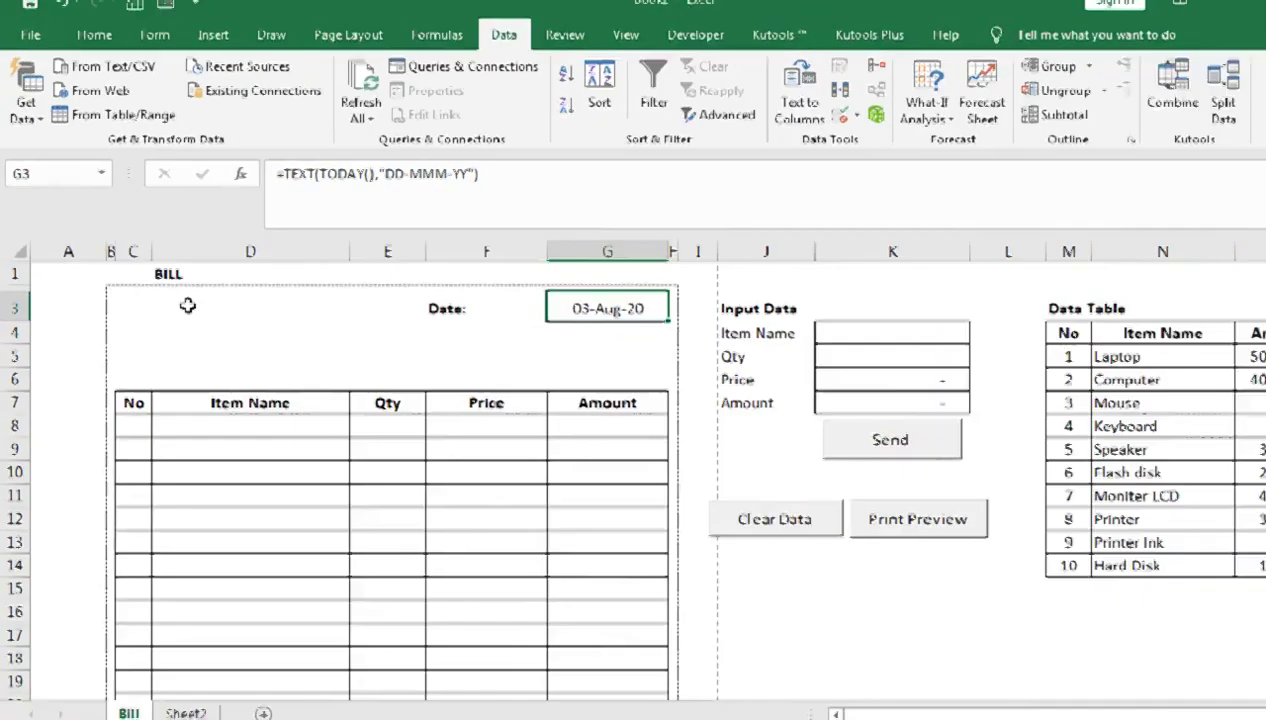
Step: Enter =SUM(G8:G21) in Total cell G23, which shows 0.00
scroll(277, 353, down, 1)
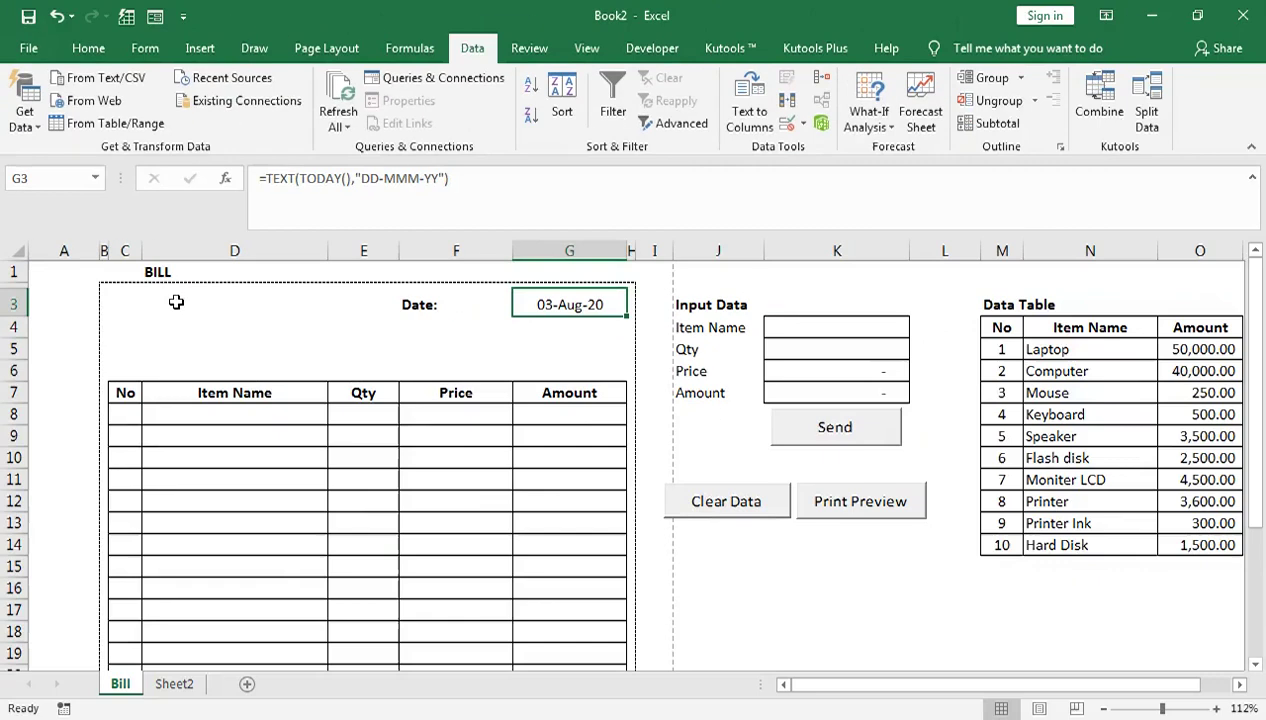
scroll(274, 345, down, 2)
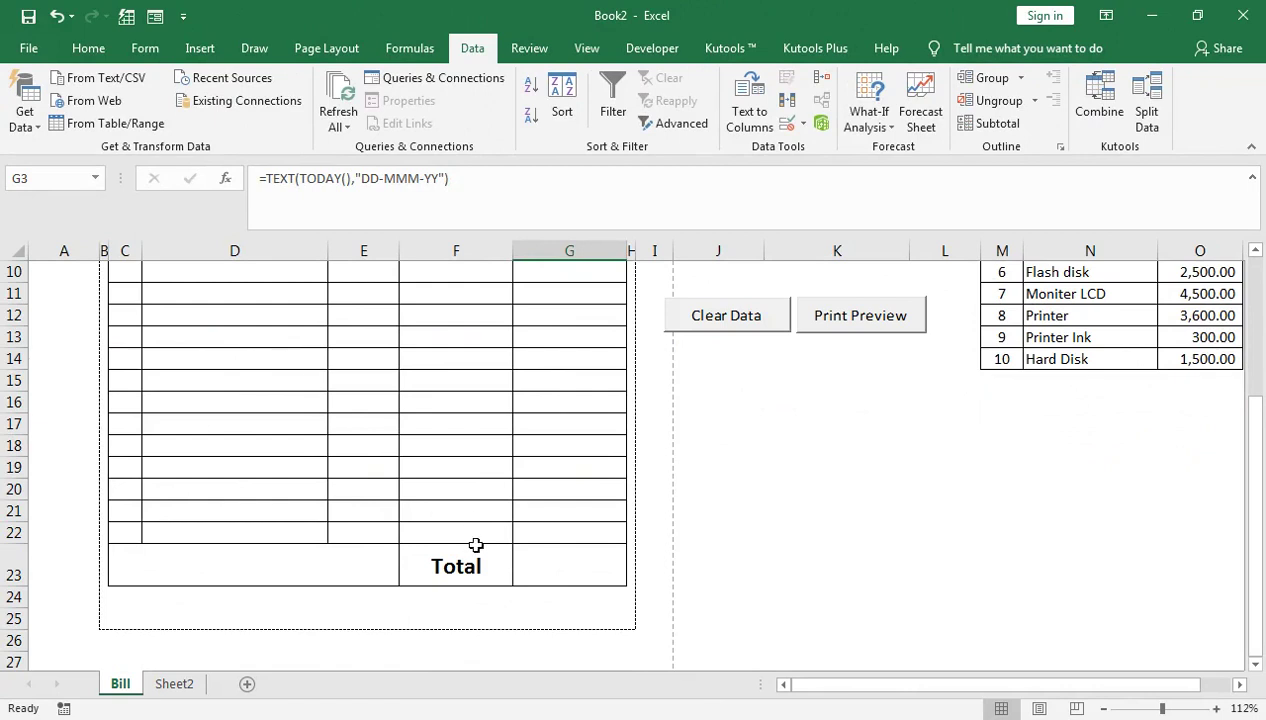
scroll(540, 515, up, 2)
scroll(540, 542, down, 2)
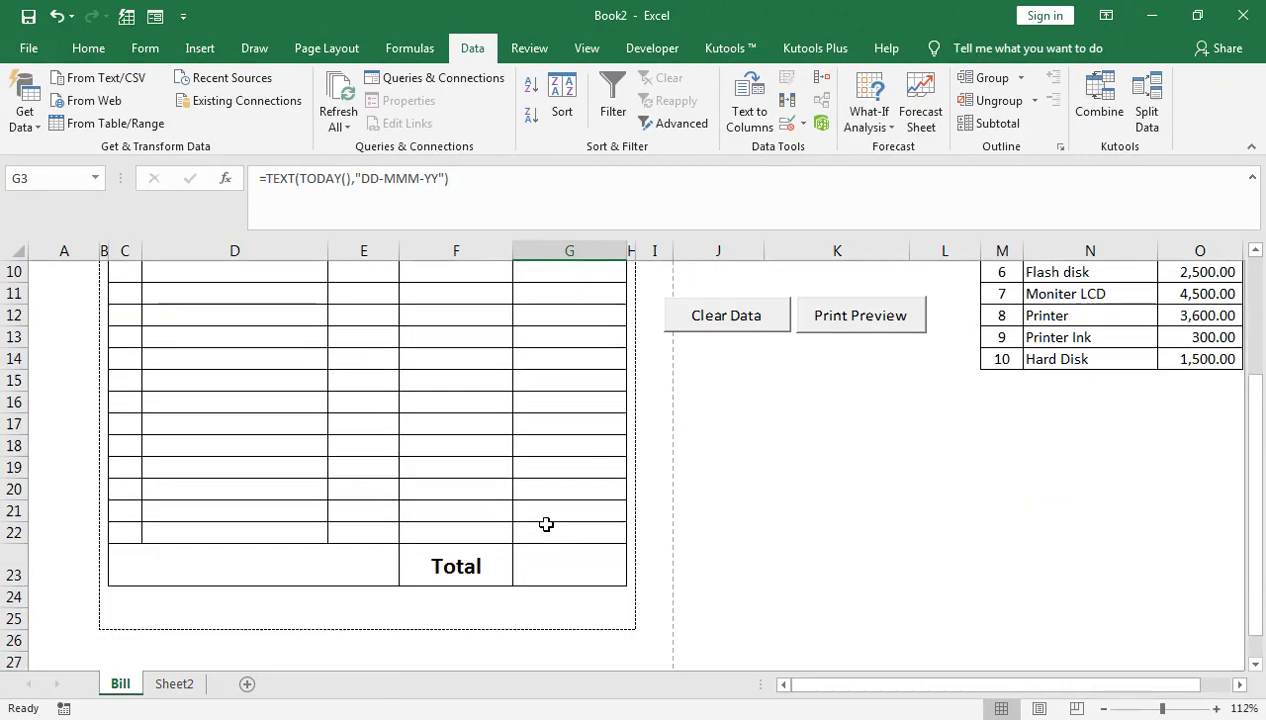
click(560, 563)
text(=SUM()
key(Up)
key(Up)
key(Up)
key(Up)
key(Up)
key(Up)
key(Up)
key(Up)
key(Up)
key(Up)
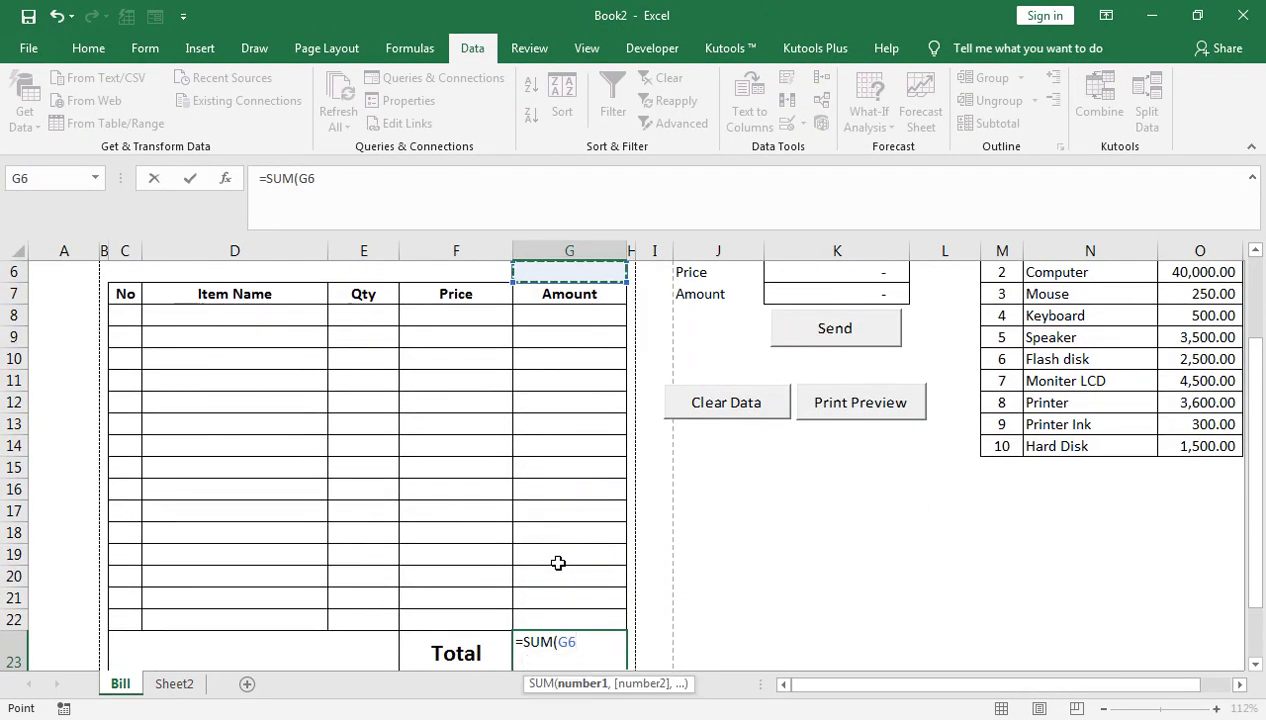
key(Down)
key(Down)
key(shift+Down)
key(shift+Down)
key(shift+Down)
key(shift+Down)
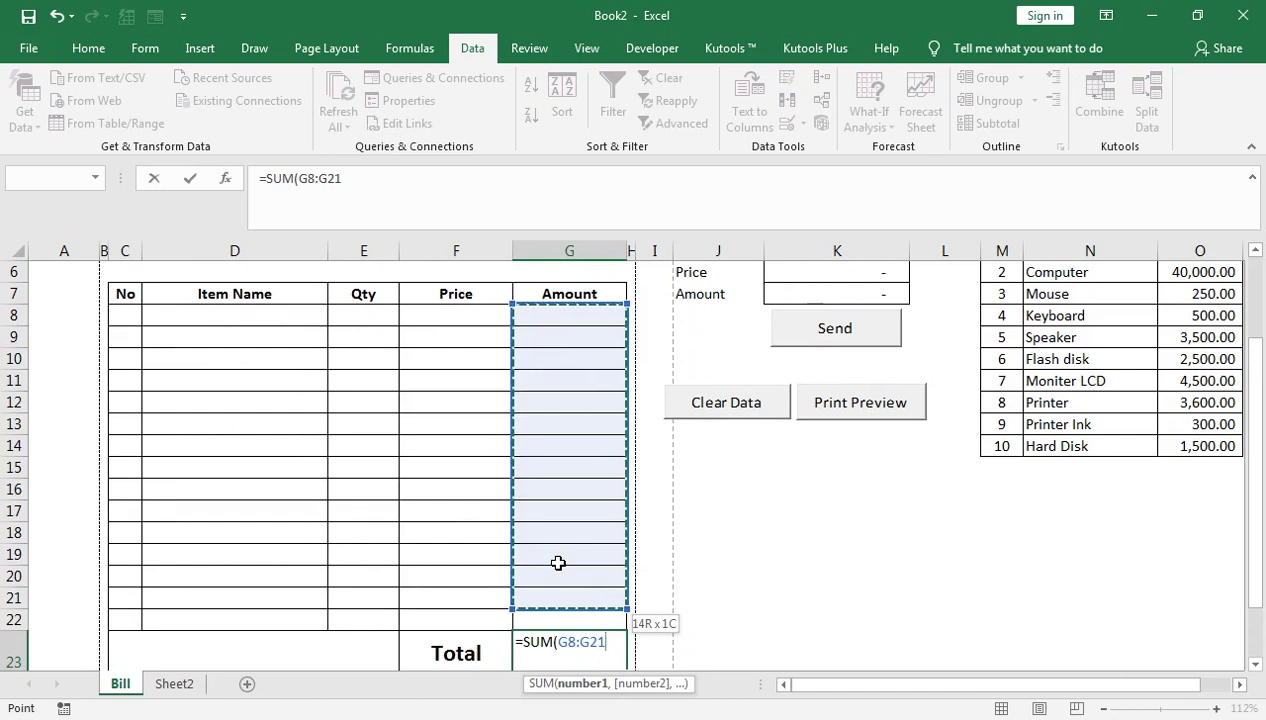
text())
key(Return)
scroll(558, 563, up, 1)
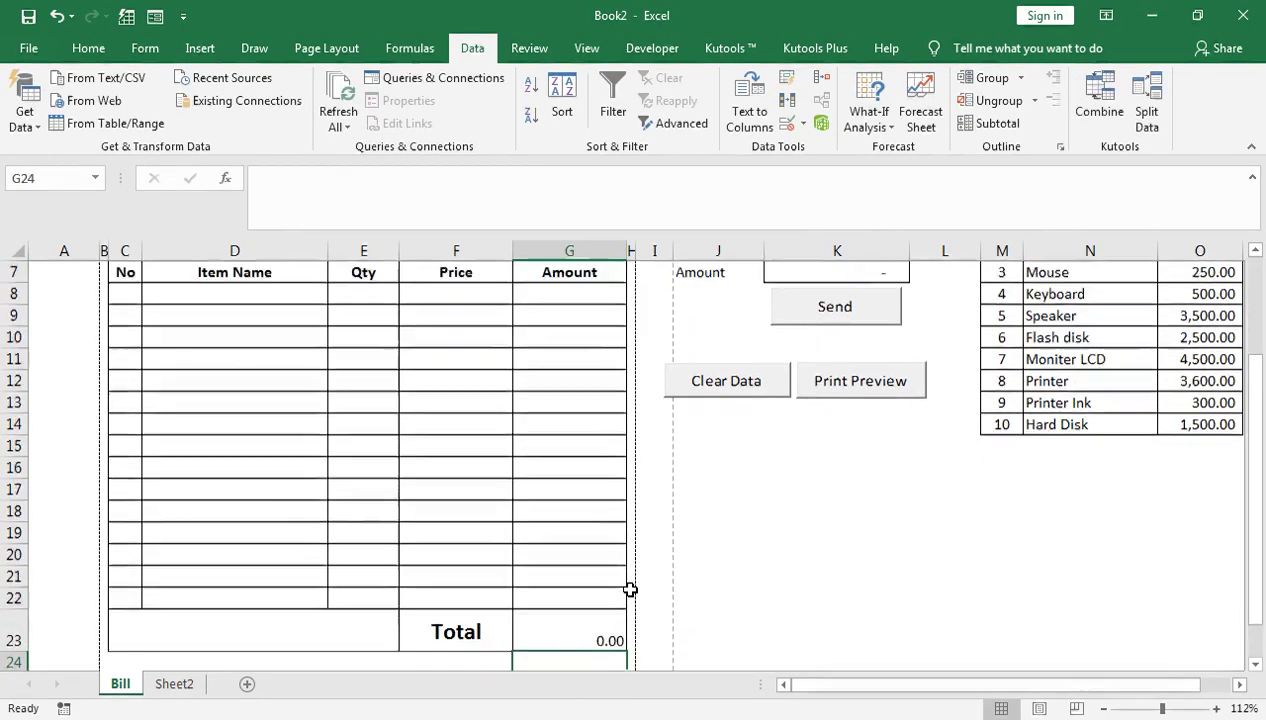
scroll(558, 563, up, 2)
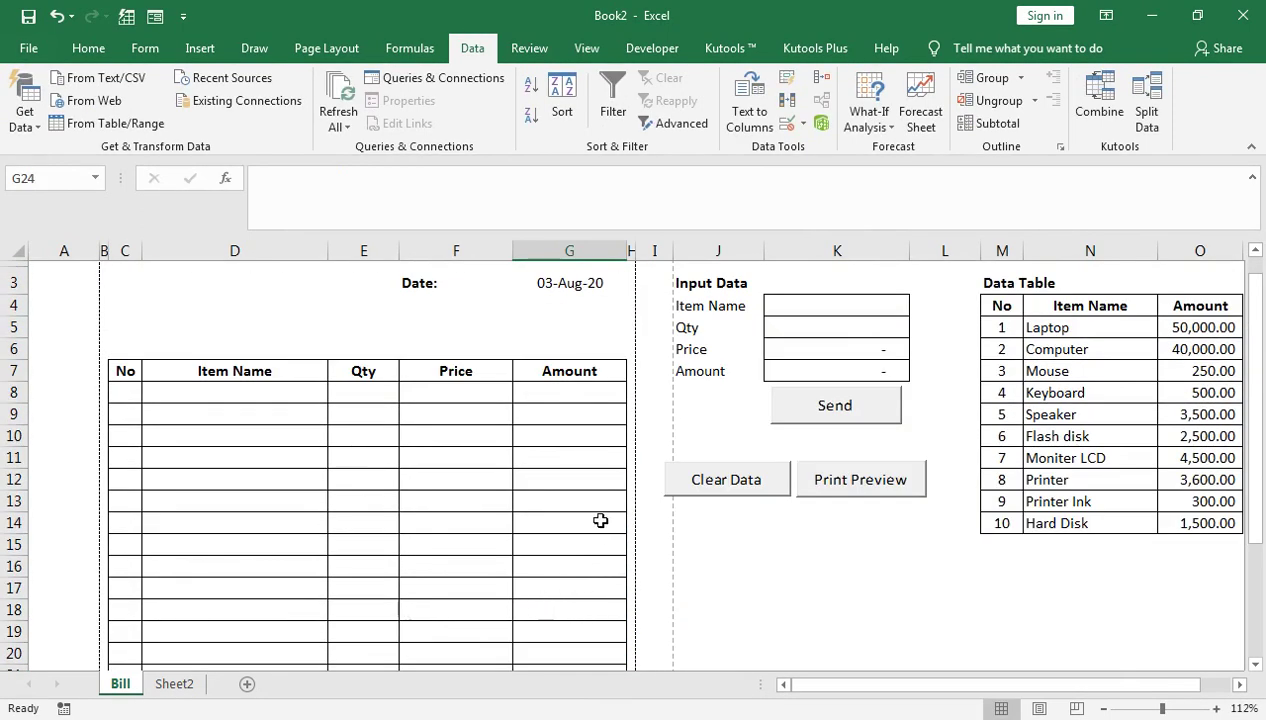
scroll(600, 520, up, 1)
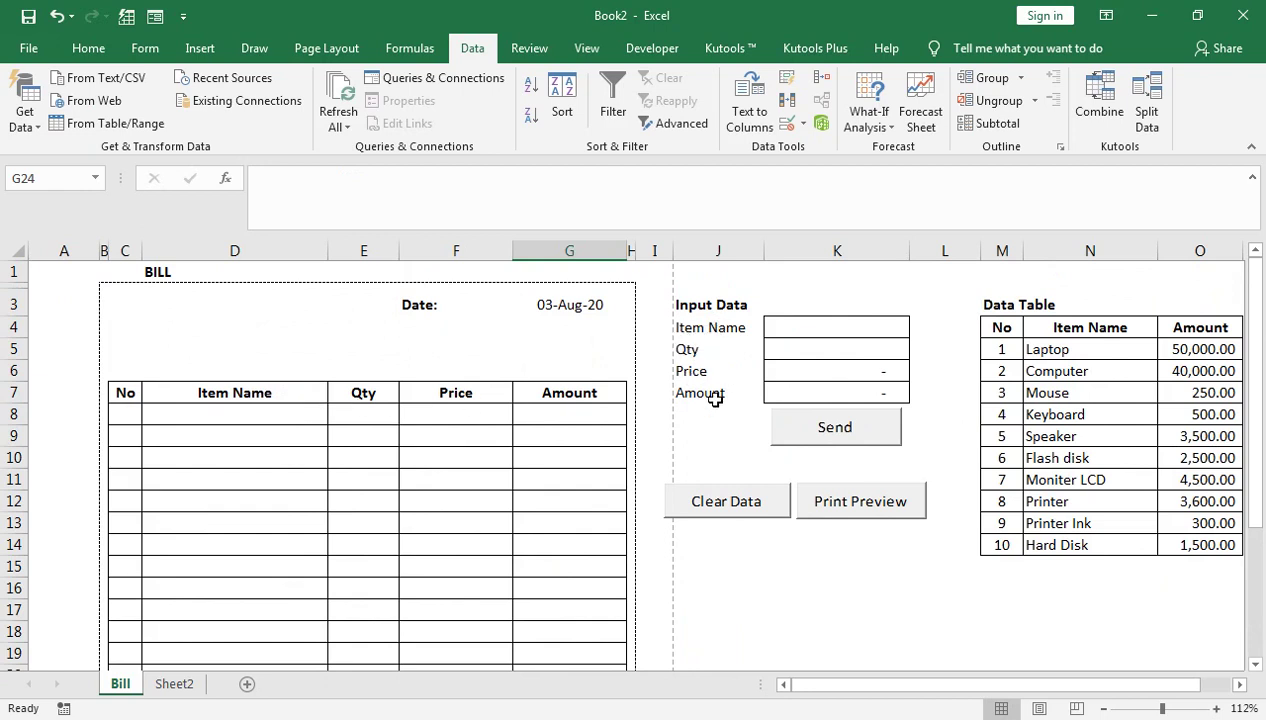
click(828, 327)
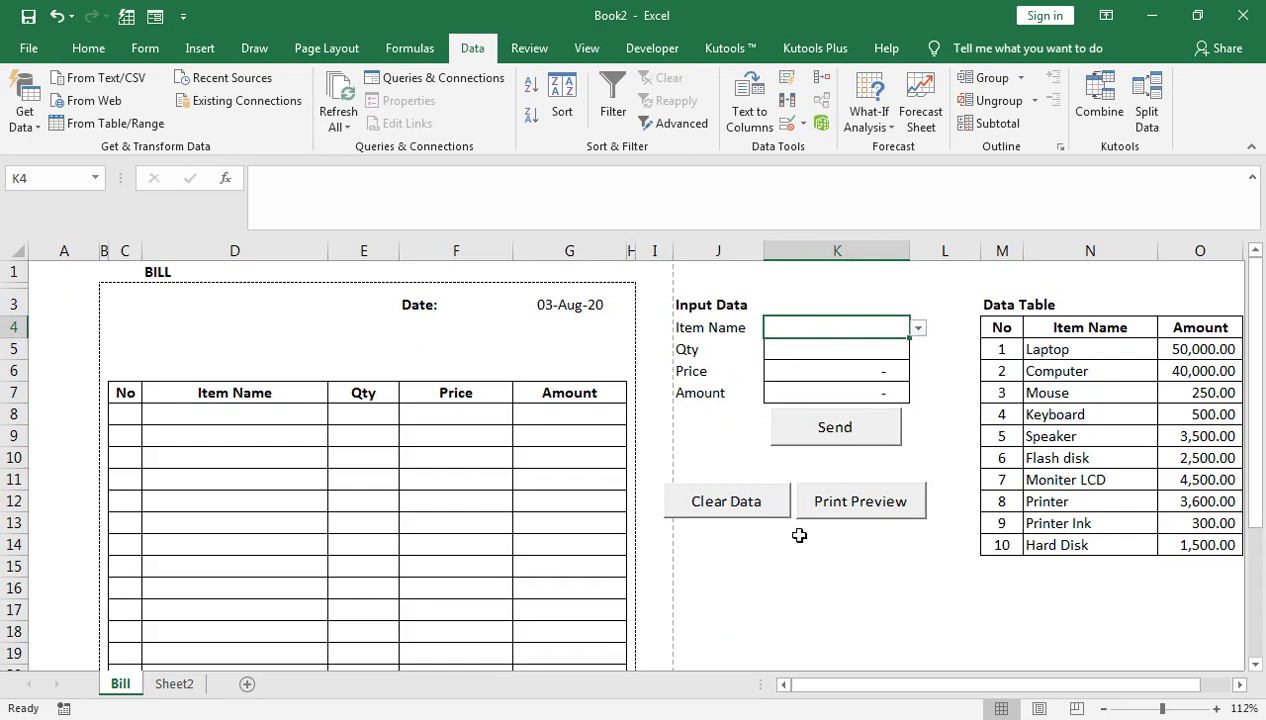
click(863, 552)
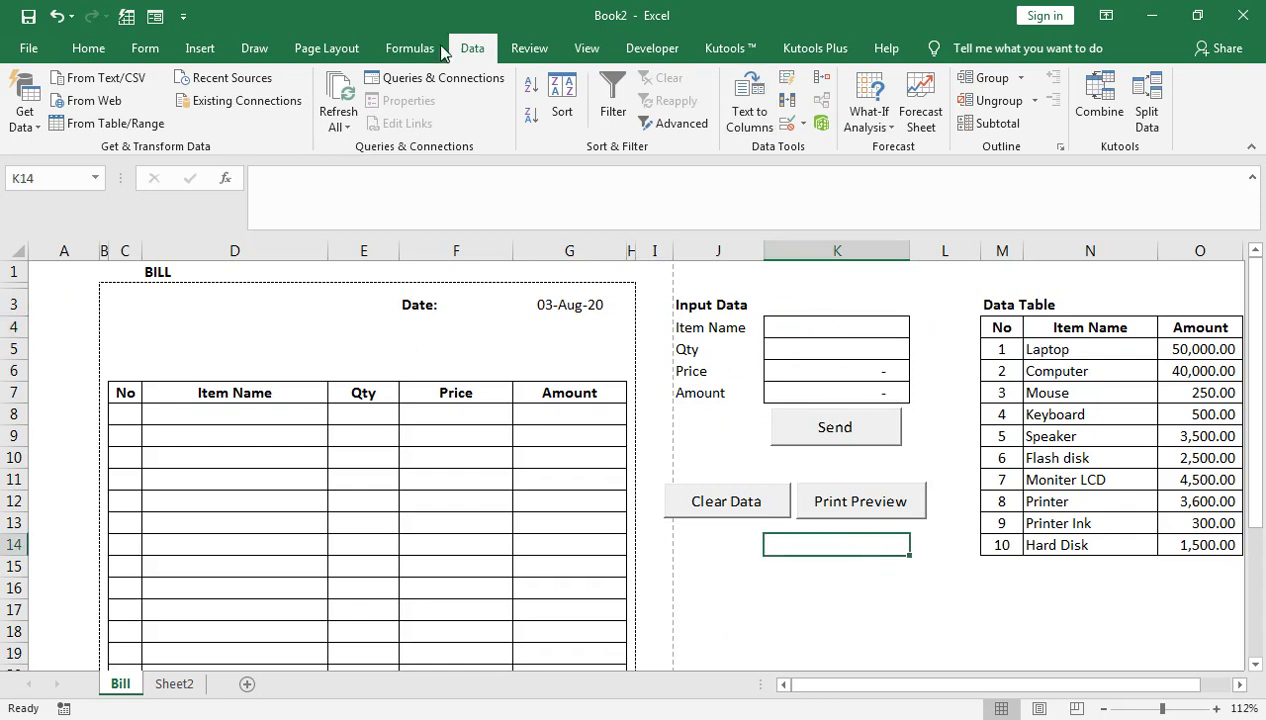
Step: Give K14 a List validation dropdown sourced from $N$5:$N$14
click(803, 123)
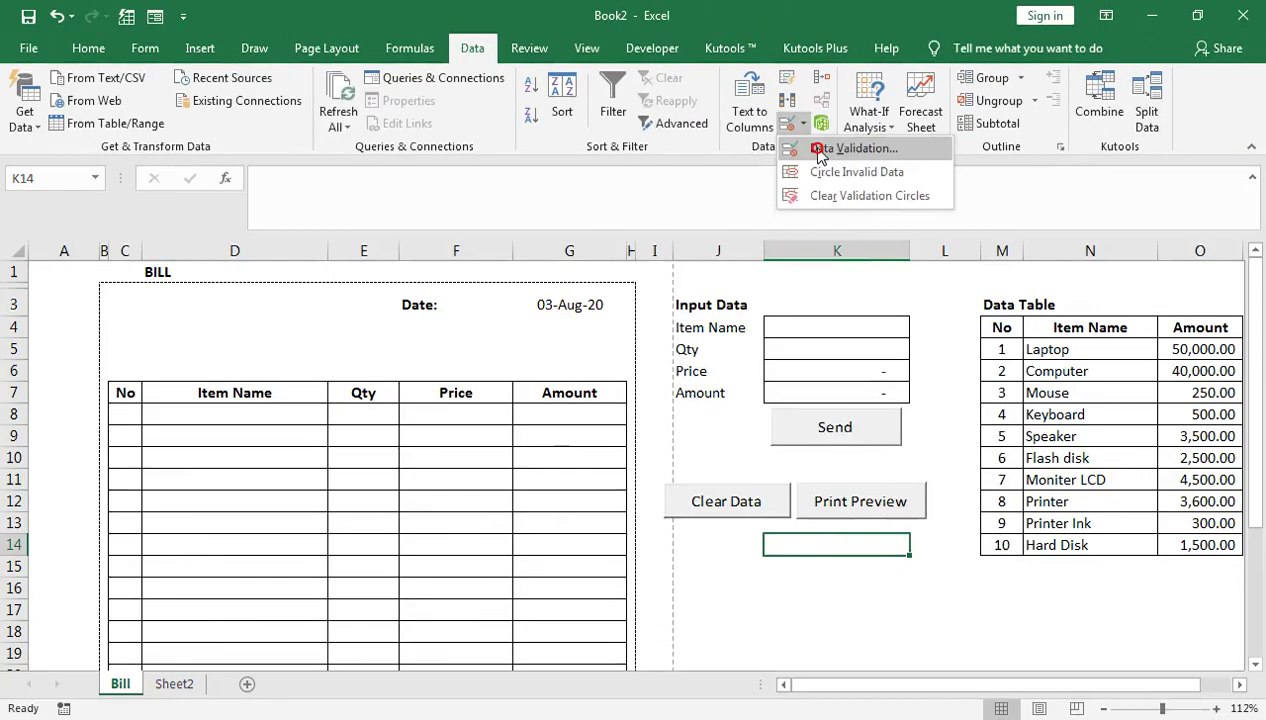
click(840, 149)
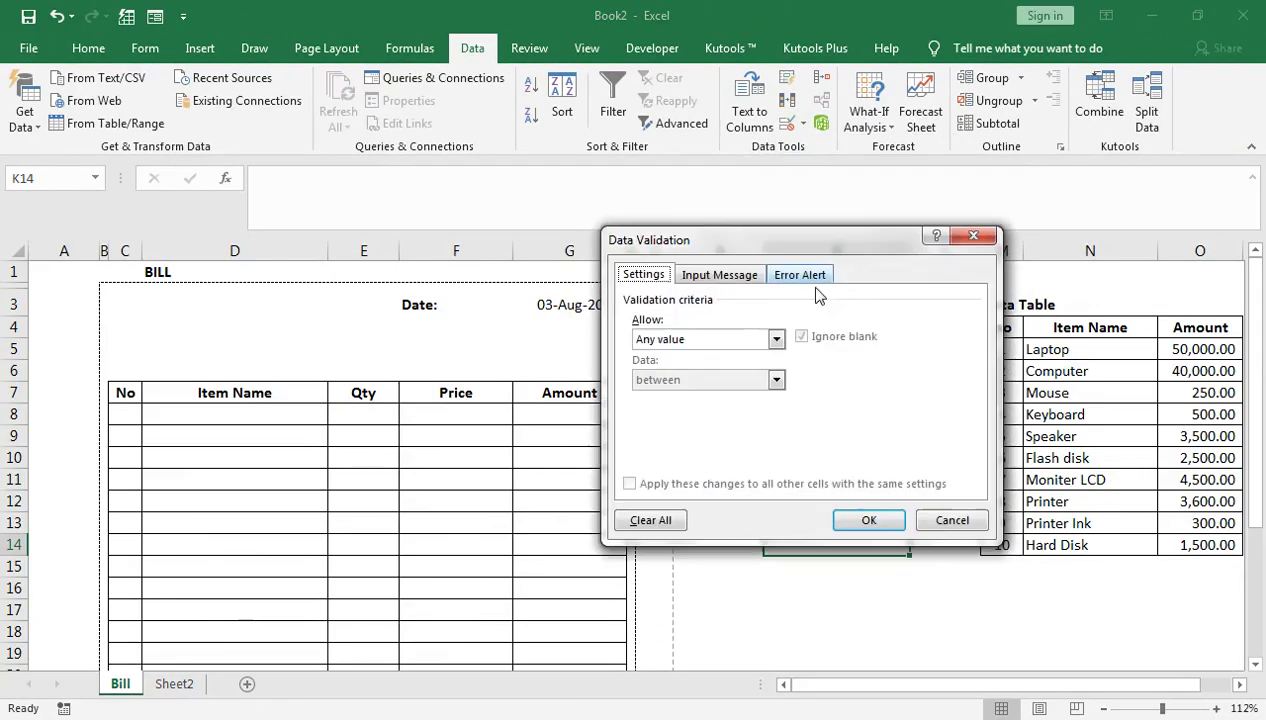
drag(833, 244, 772, 102)
click(715, 197)
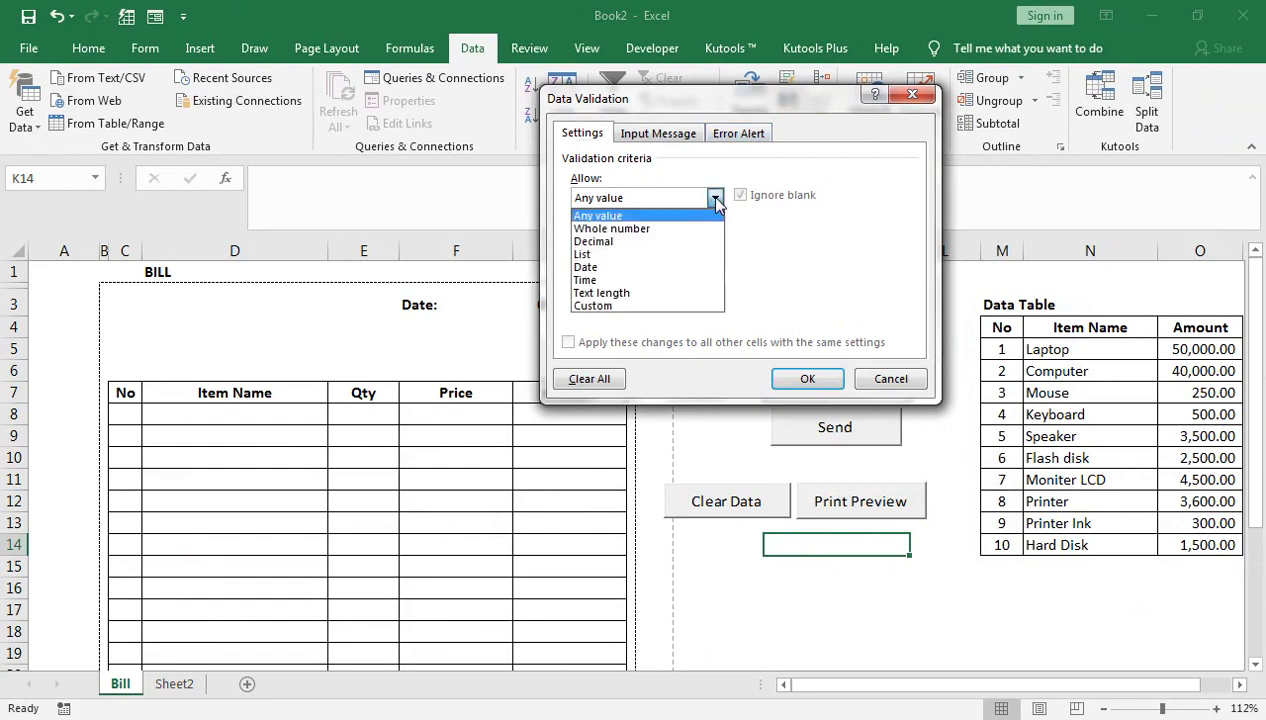
click(650, 260)
click(715, 197)
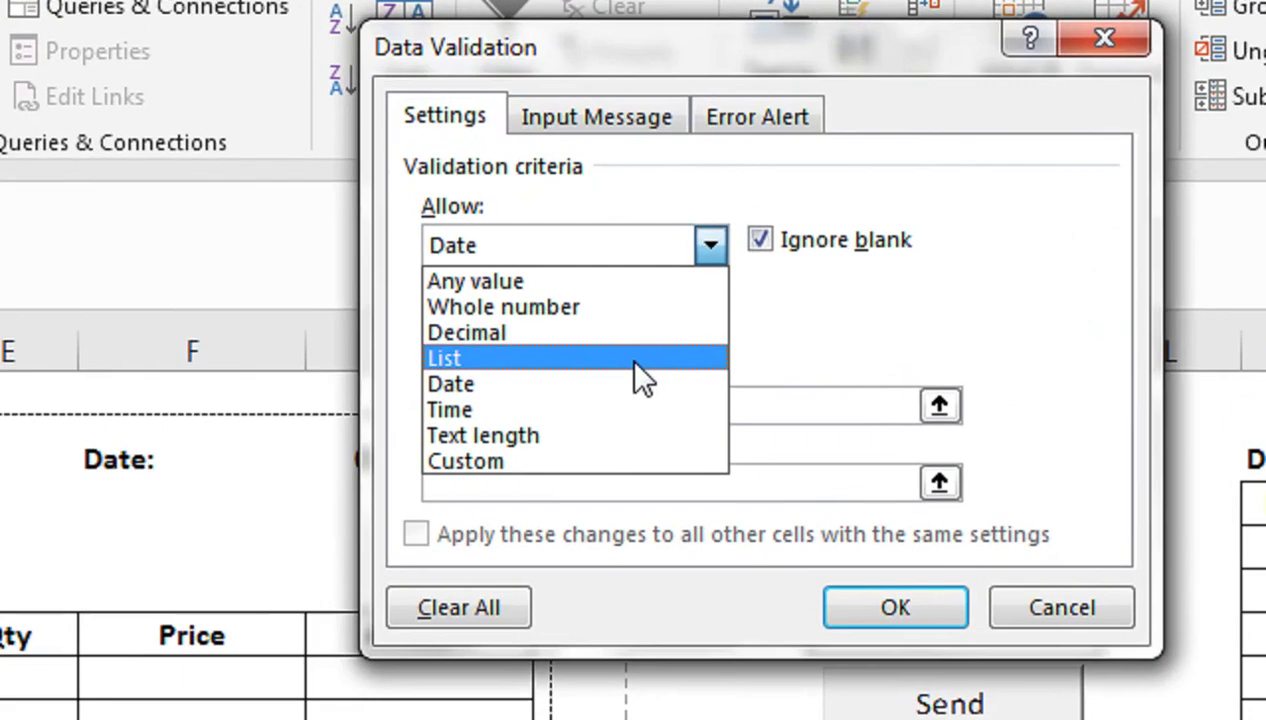
click(640, 375)
click(660, 400)
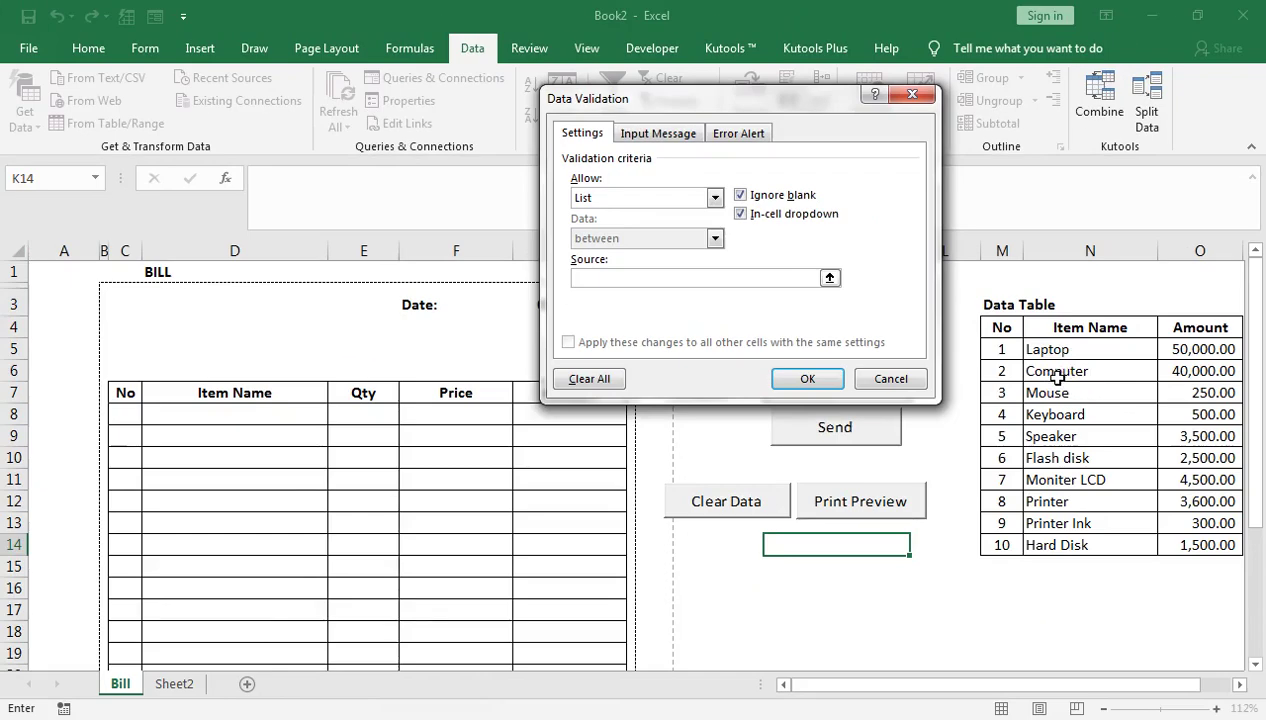
click(1054, 352)
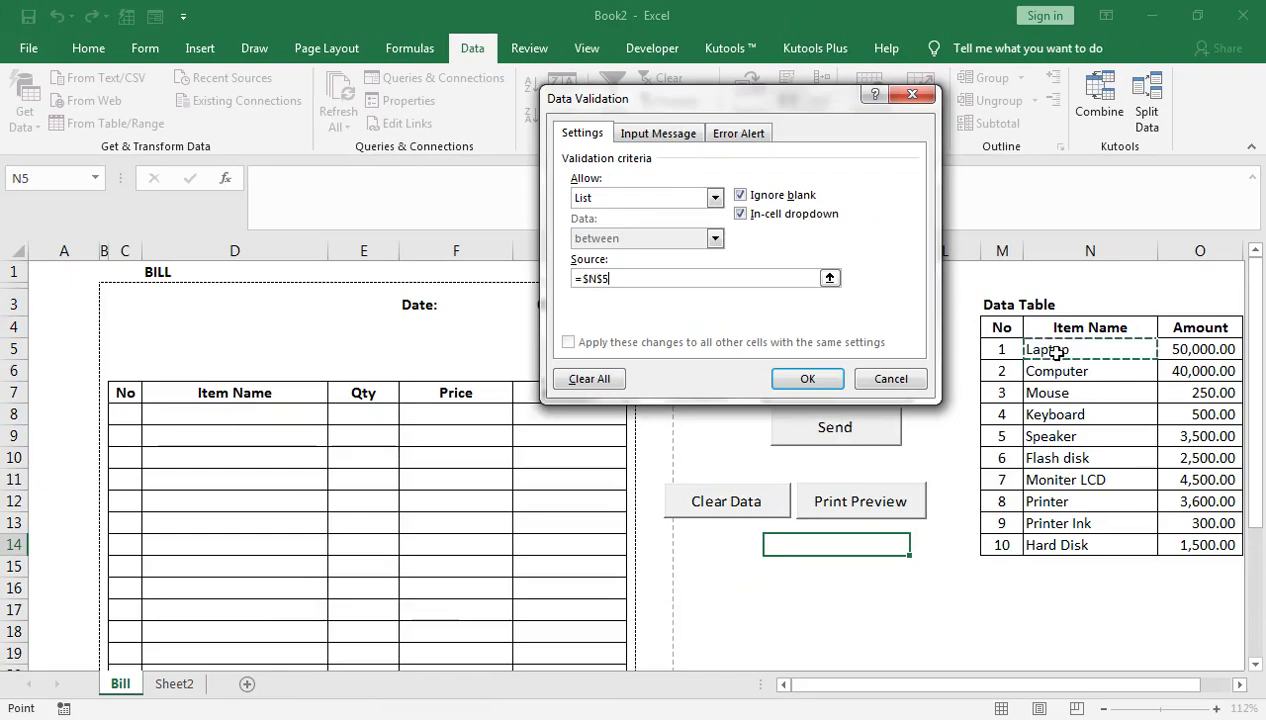
key(shift+Down)
key(shift+Down)
key(shift+Down)
key(shift+Down)
key(shift+Down)
key(shift+Down)
key(shift+Down)
key(shift+Down)
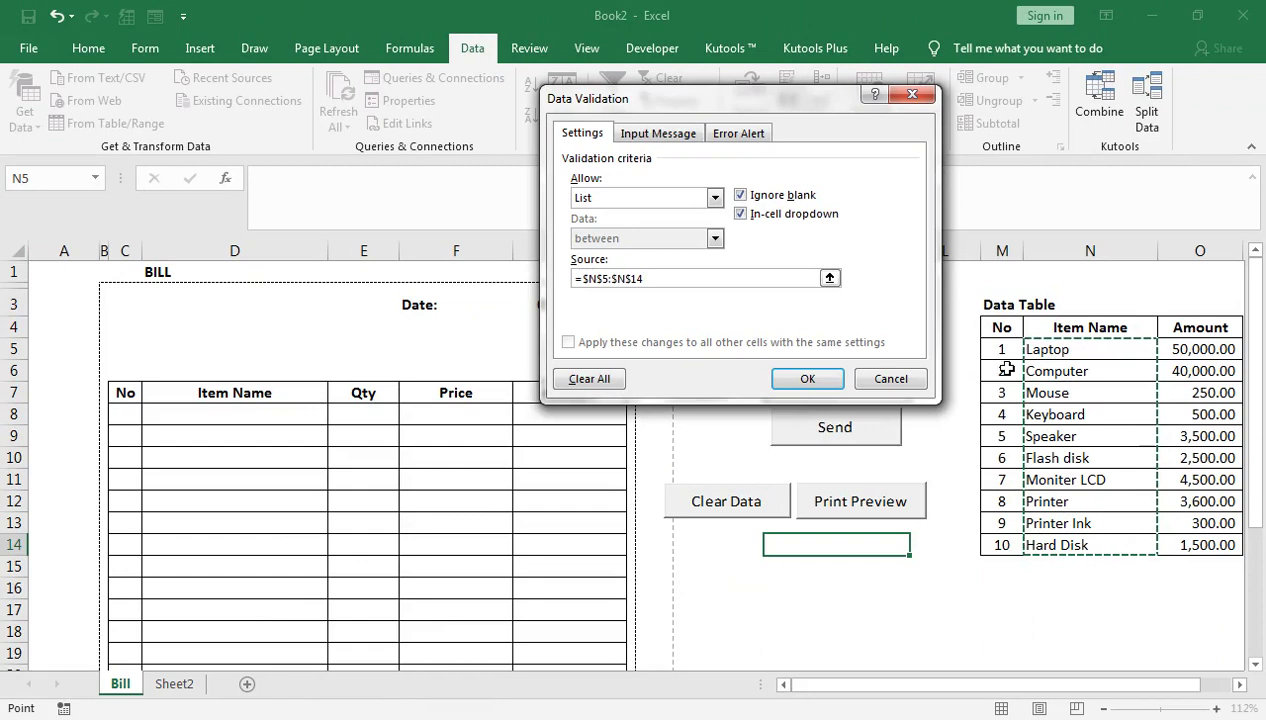
click(793, 383)
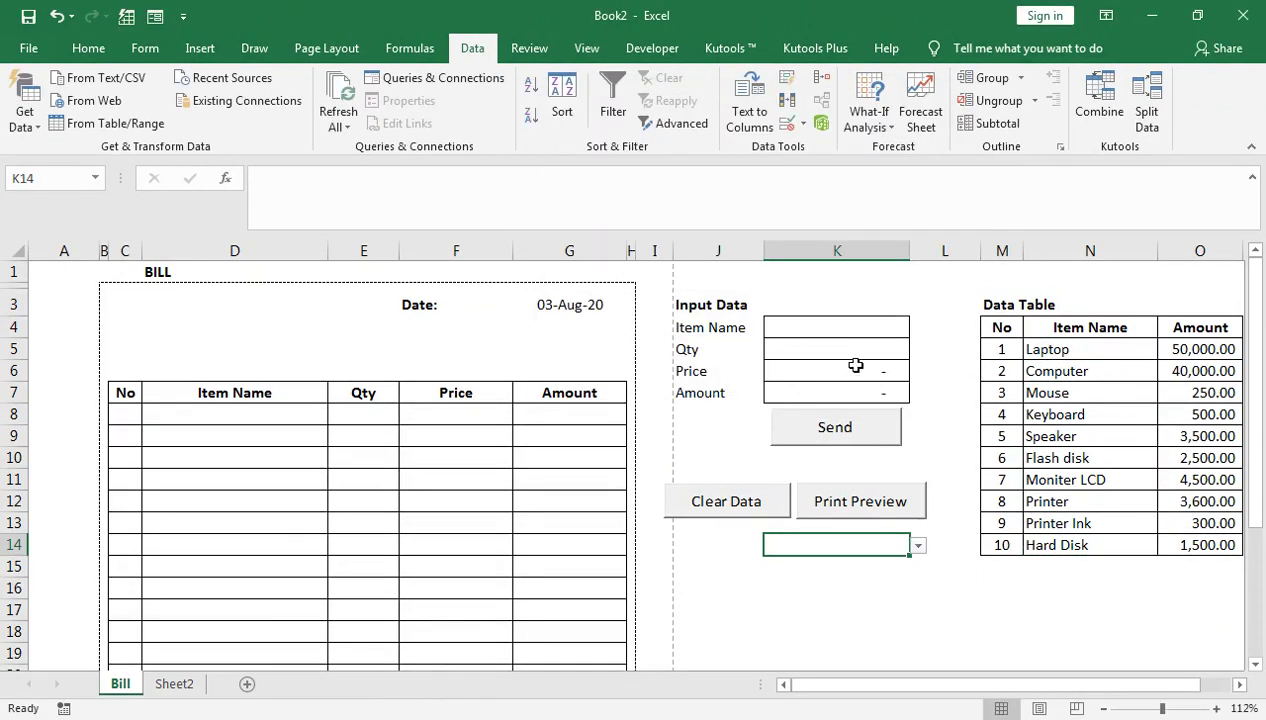
Step: Test K14's item dropdown and give K14 borders on all sides
click(834, 328)
click(880, 520)
click(885, 545)
click(918, 545)
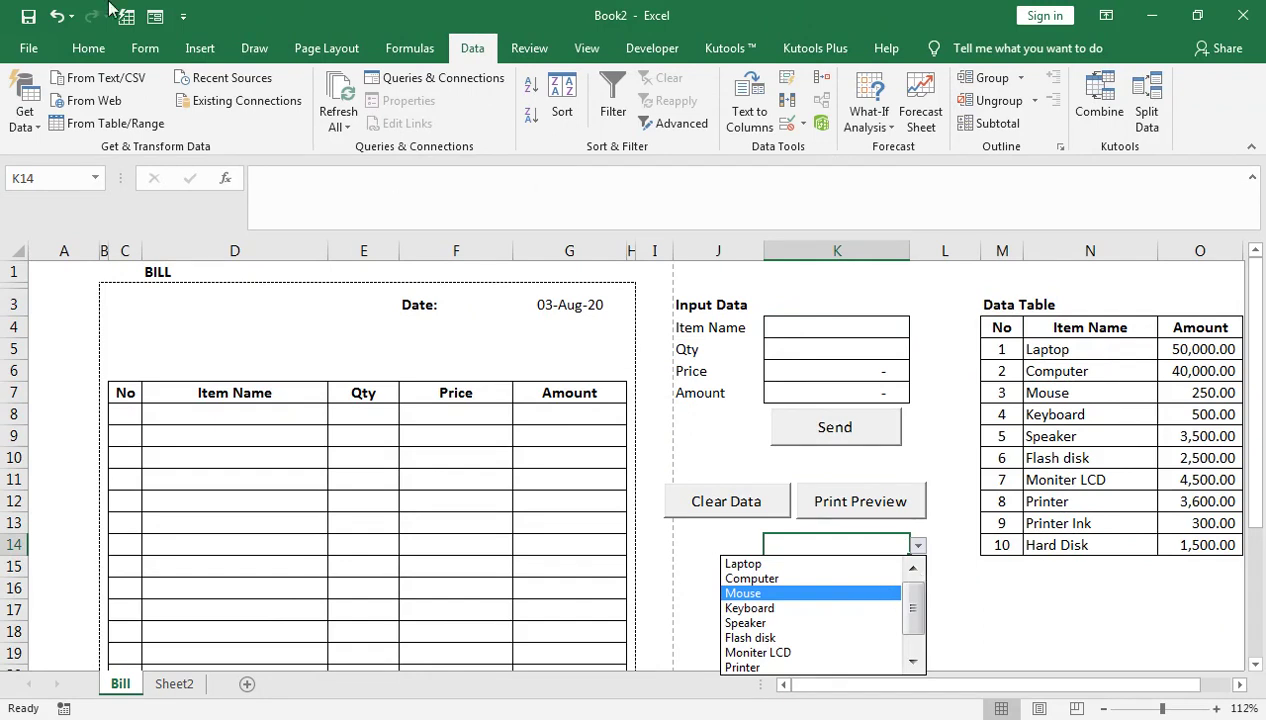
click(90, 50)
click(88, 48)
click(201, 116)
click(232, 285)
Step: Clear All from K14, then select the Price and Amount input cells
click(830, 567)
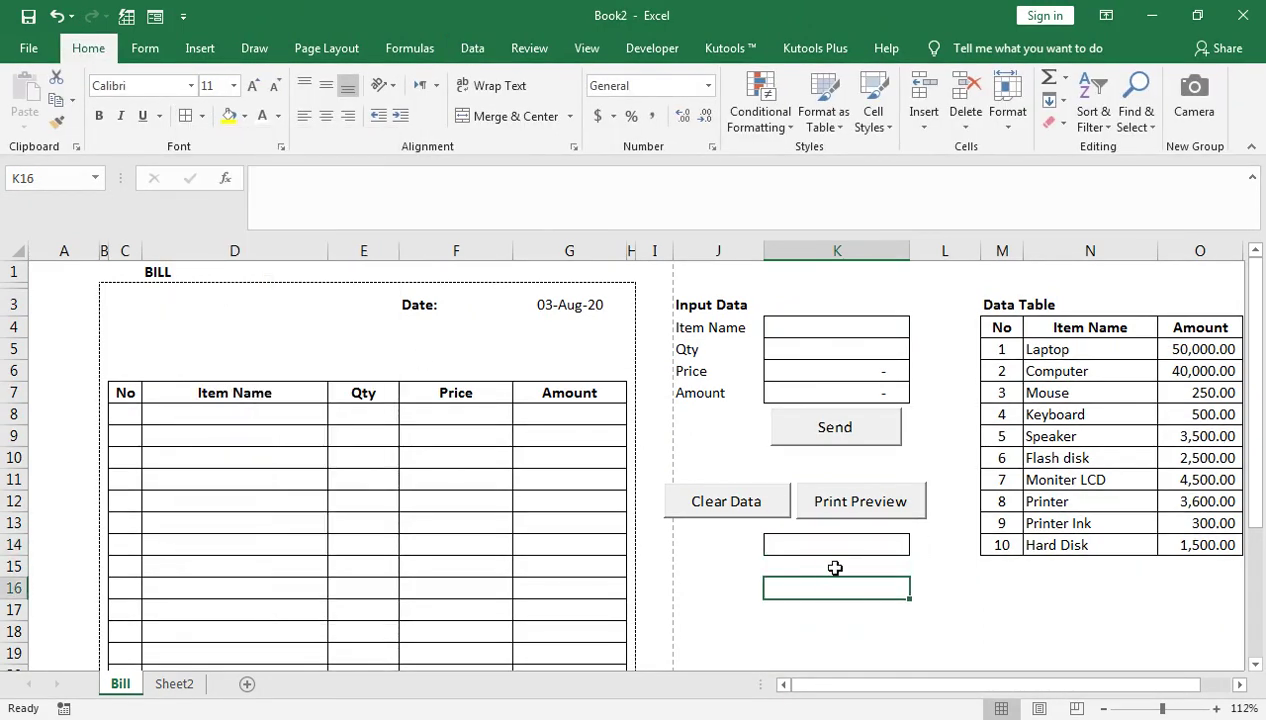
click(836, 601)
click(813, 563)
click(862, 545)
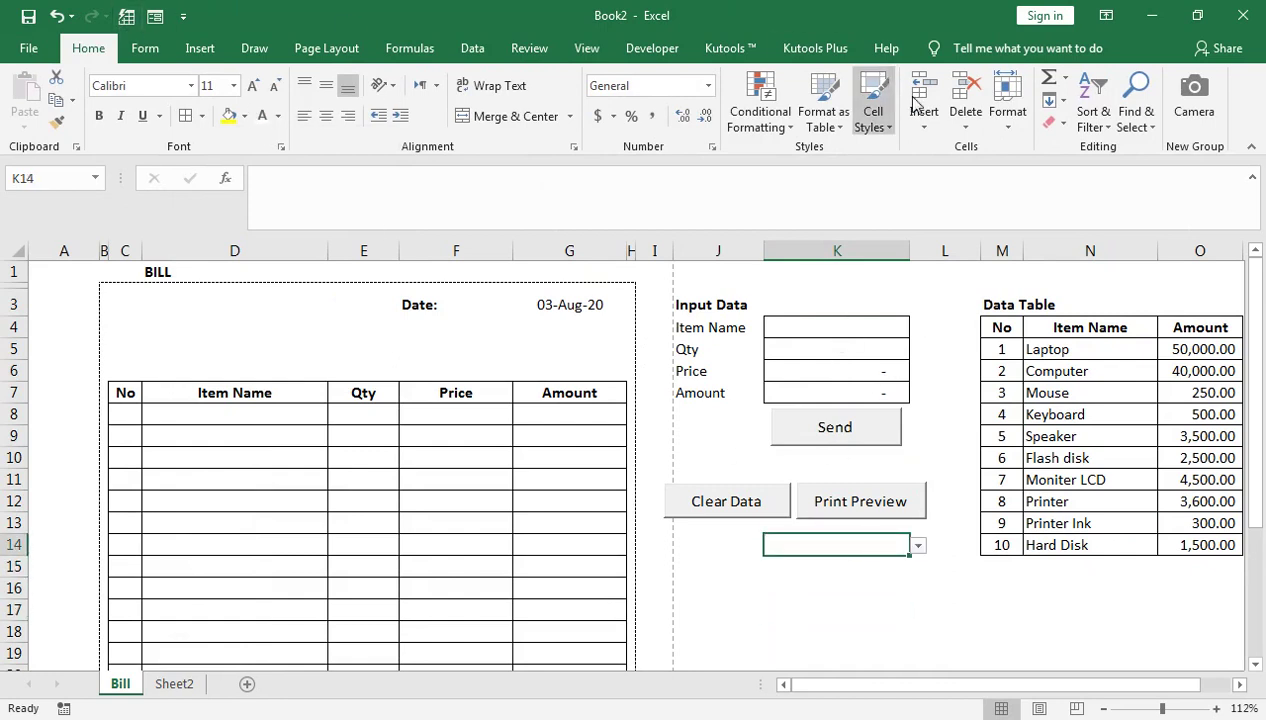
click(1050, 122)
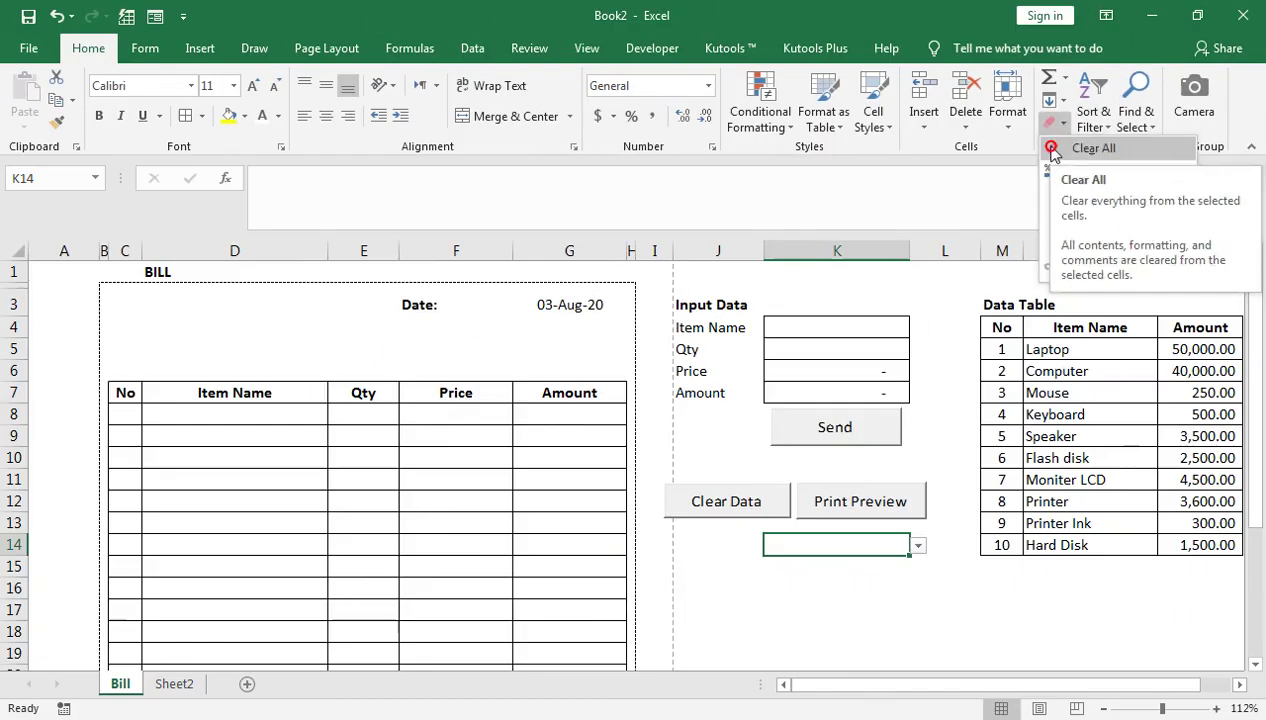
click(1054, 150)
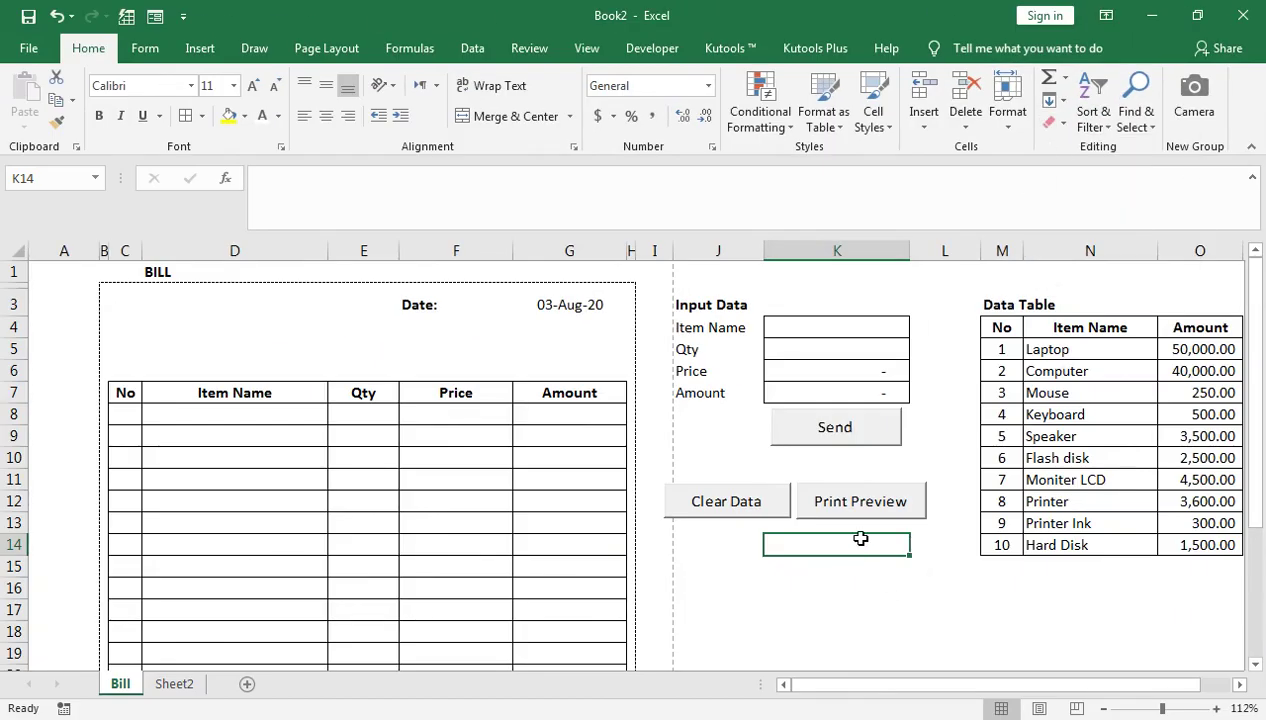
click(772, 349)
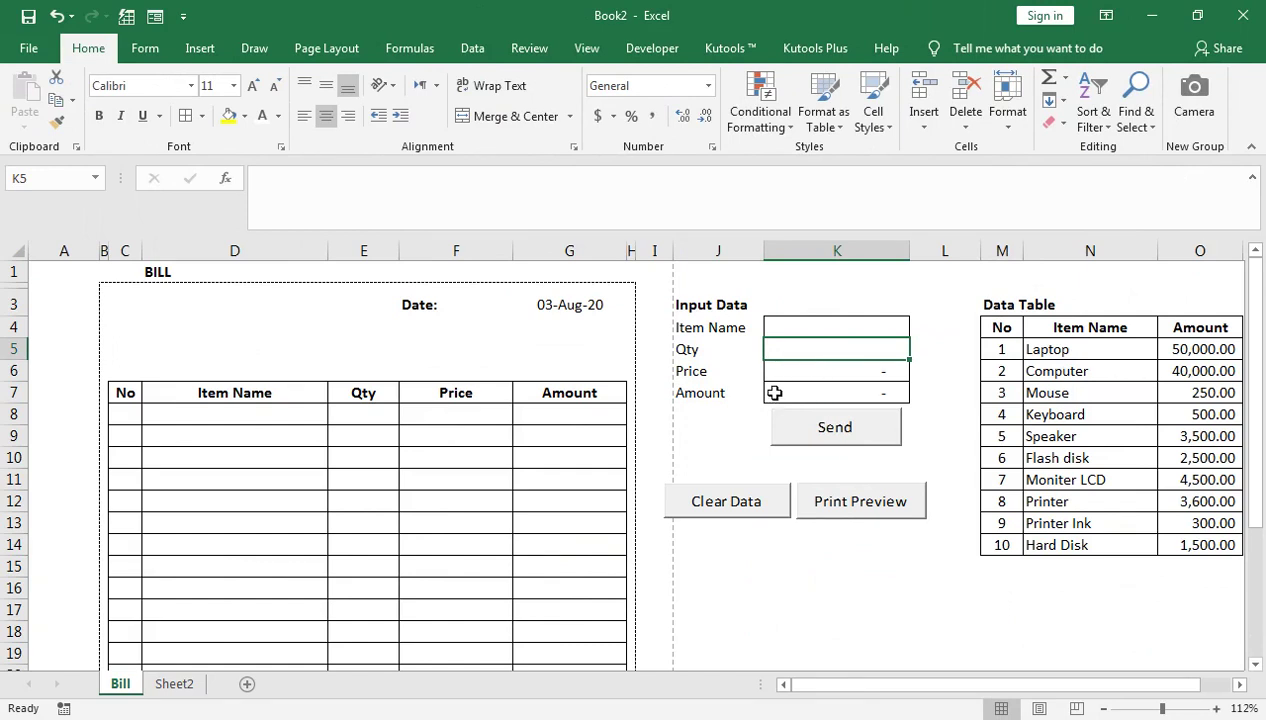
key(Down)
key(shift+Down)
Step: Empty Price and Amount, then begin =IFERROR(VLOOKUP(K4,N4:O14 in the Price cell
key(Delete)
key(Up)
key(Down)
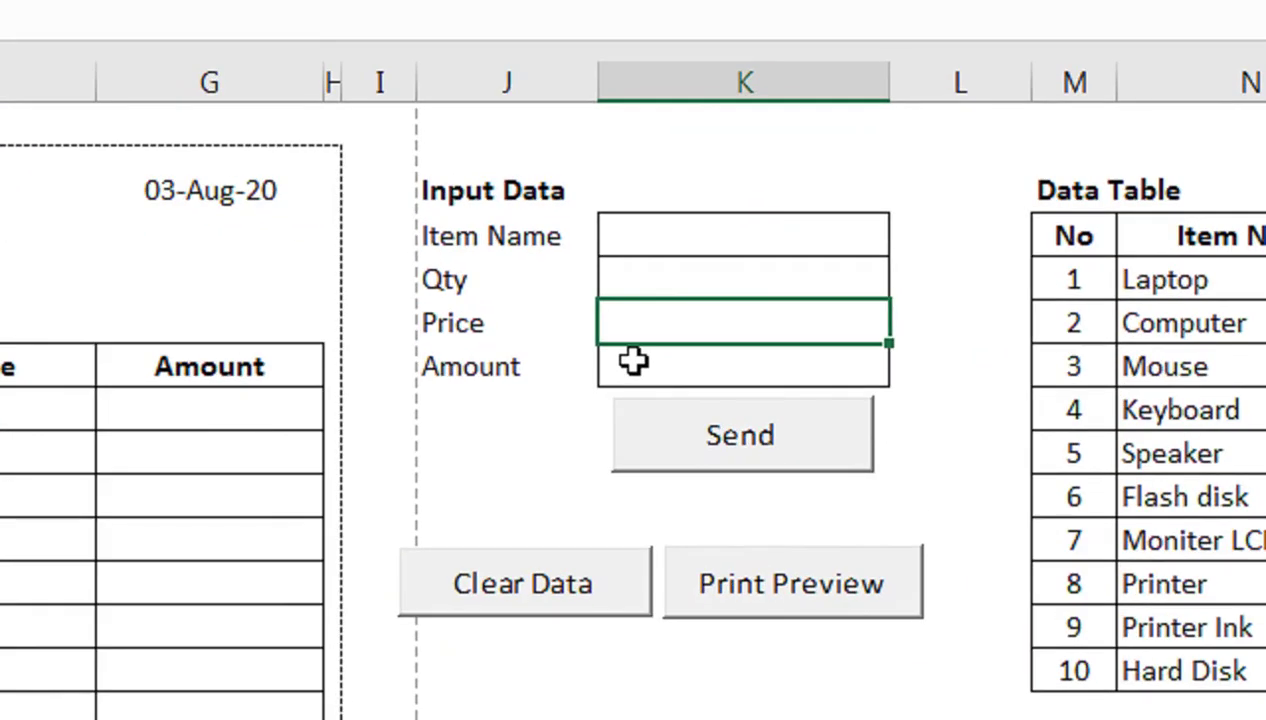
text(=IF)
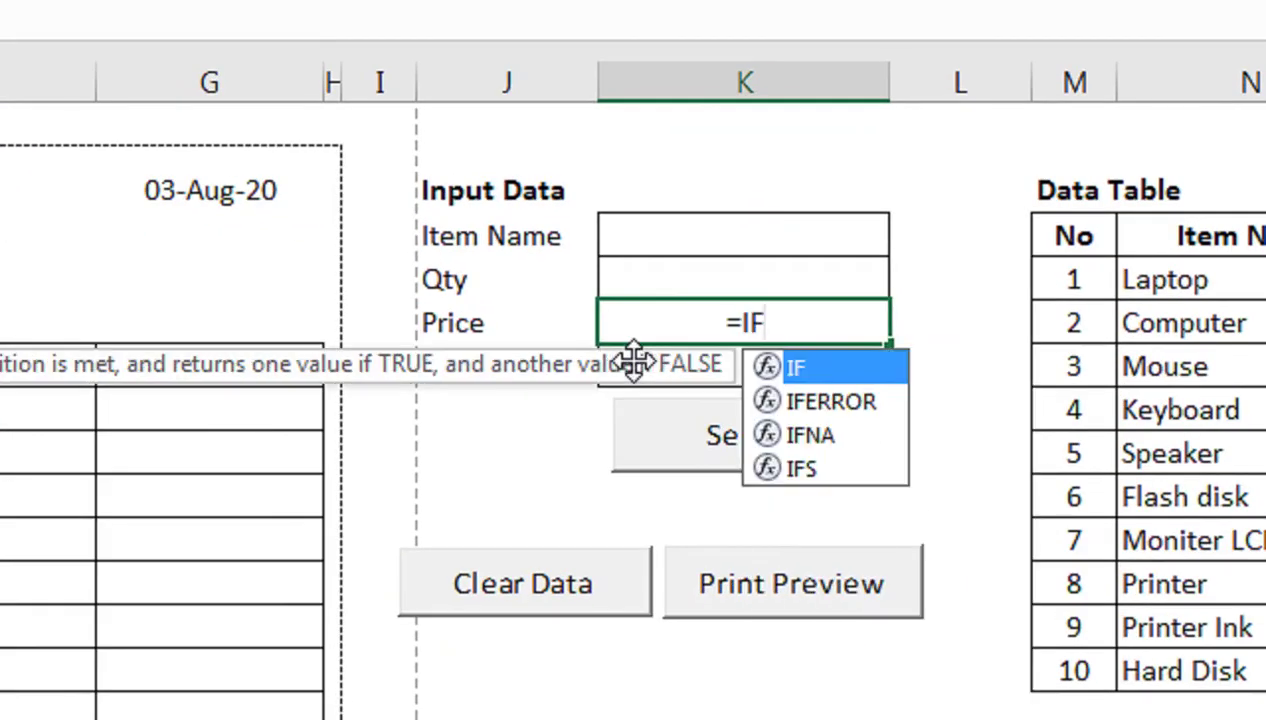
key(Down)
key(Tab)
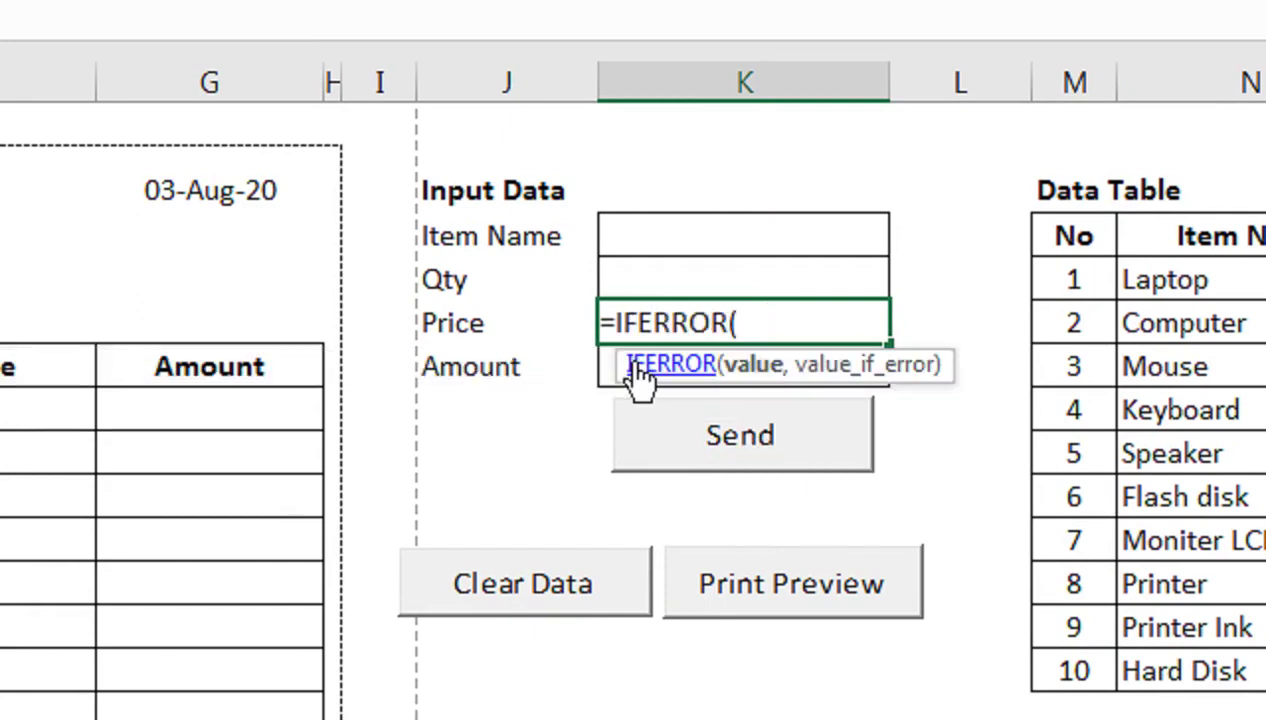
text(VLO)
key(Tab)
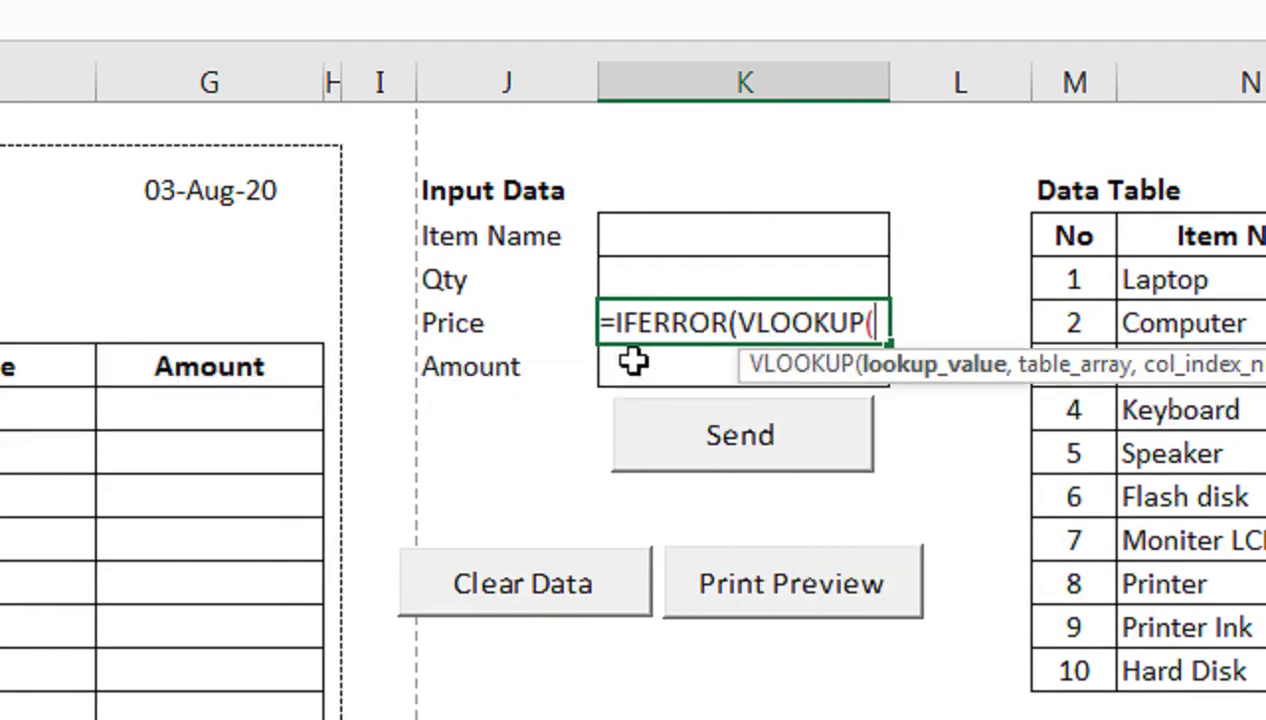
click(732, 224)
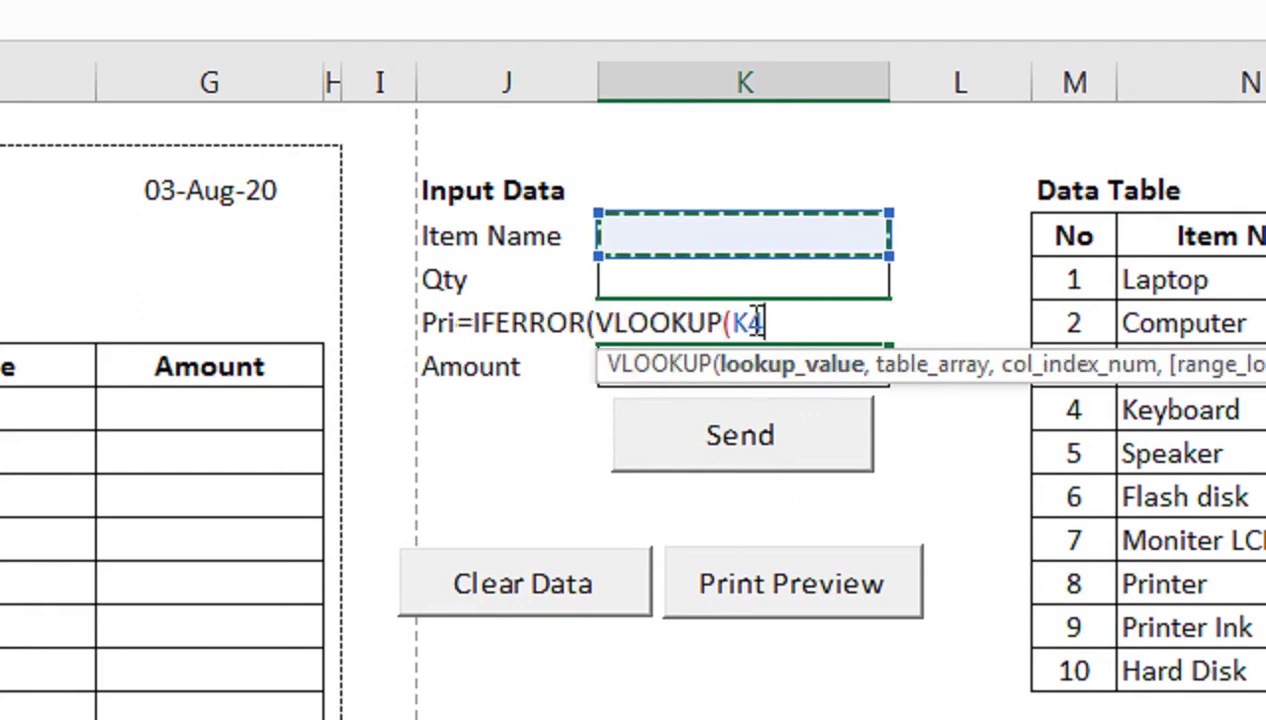
text(,)
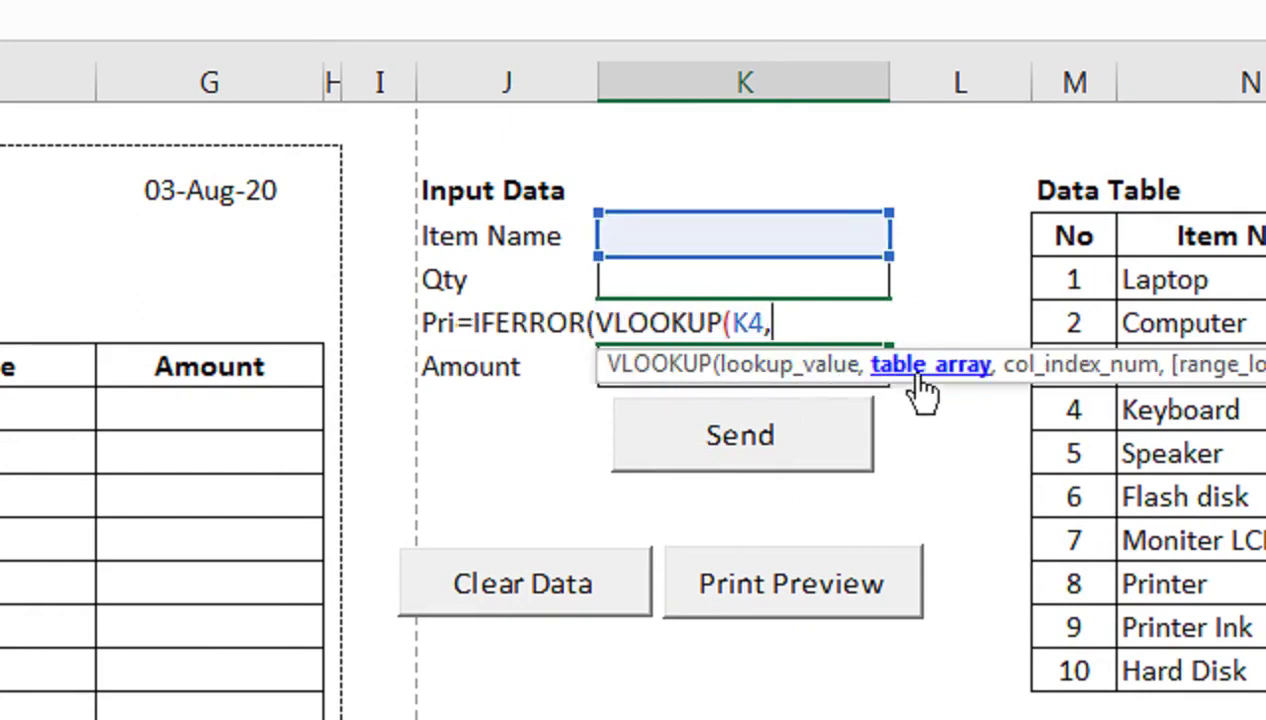
click(949, 237)
key(shift+Right)
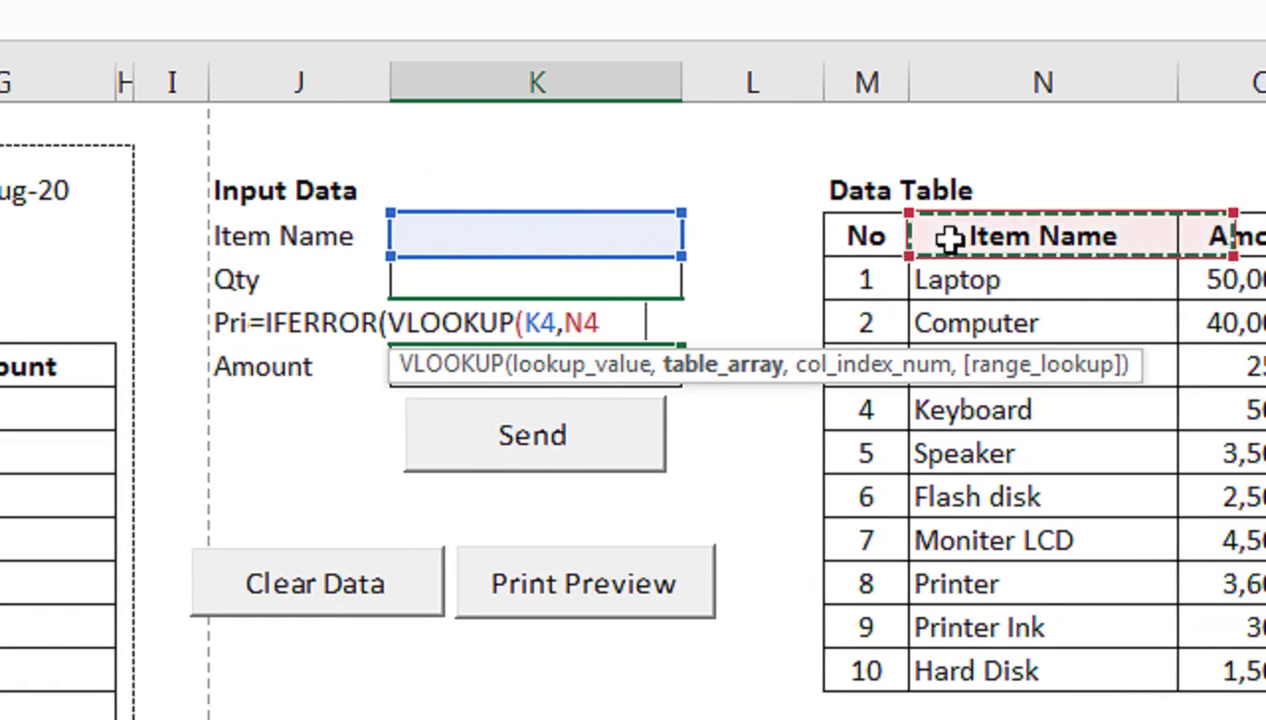
key(shift+Down)
key(shift+Down)
key(shift+Down)
key(shift+Down)
key(shift+Down)
key(shift+Down)
key(shift+Down)
key(shift+Down)
key(shift+Down)
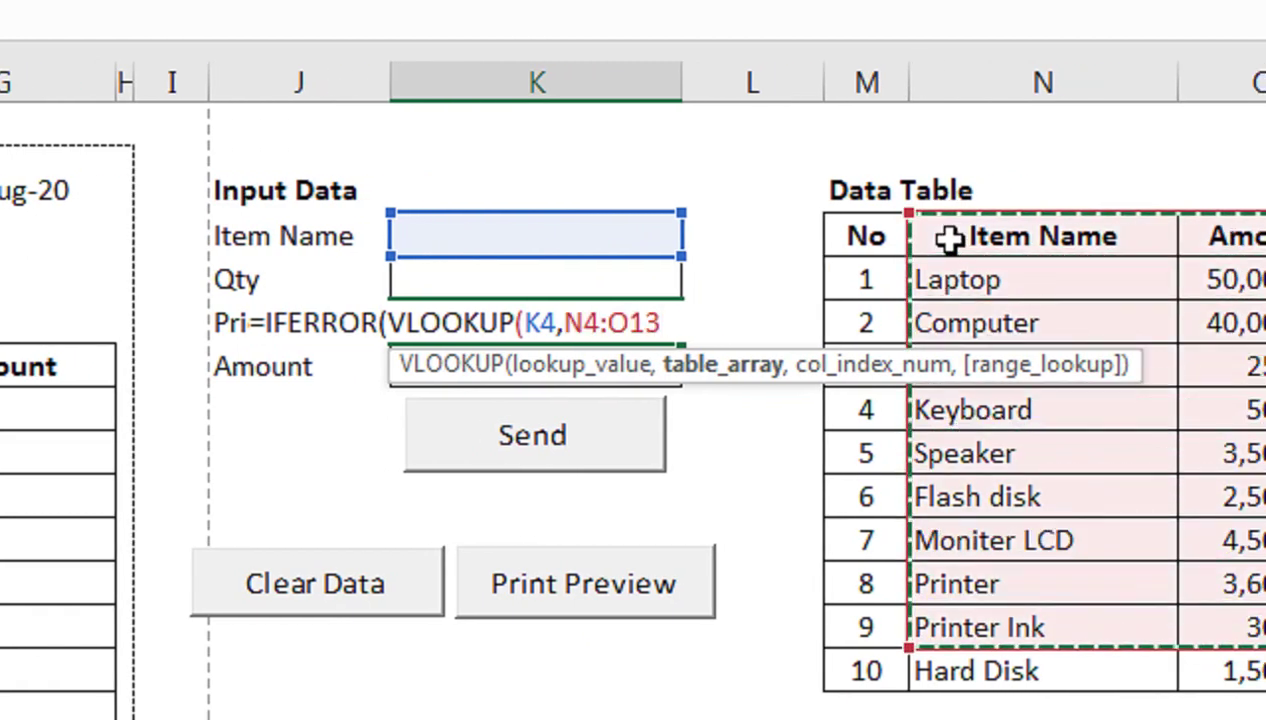
key(shift+Down)
Step: Finish the Price formula with column 2, FALSE and a 0 fallback, fixing the parenthesis error
text(,)
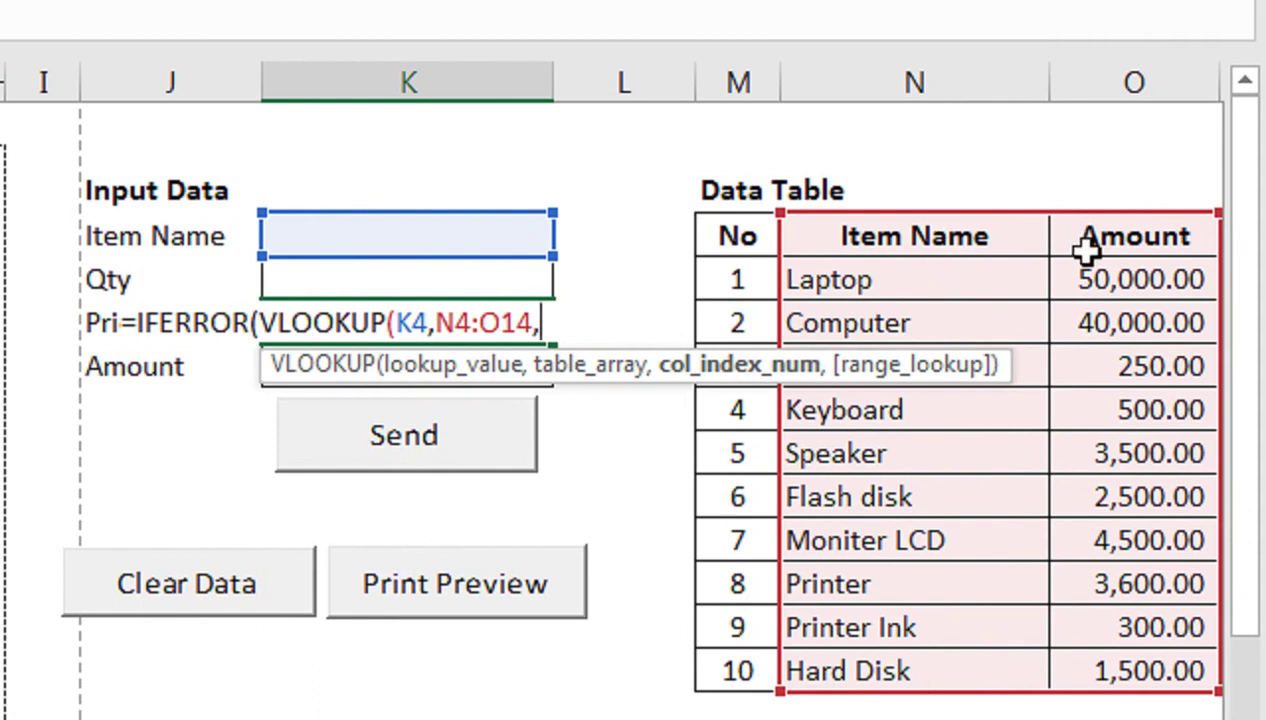
text(2,)
key(Down)
key(Tab)
text())
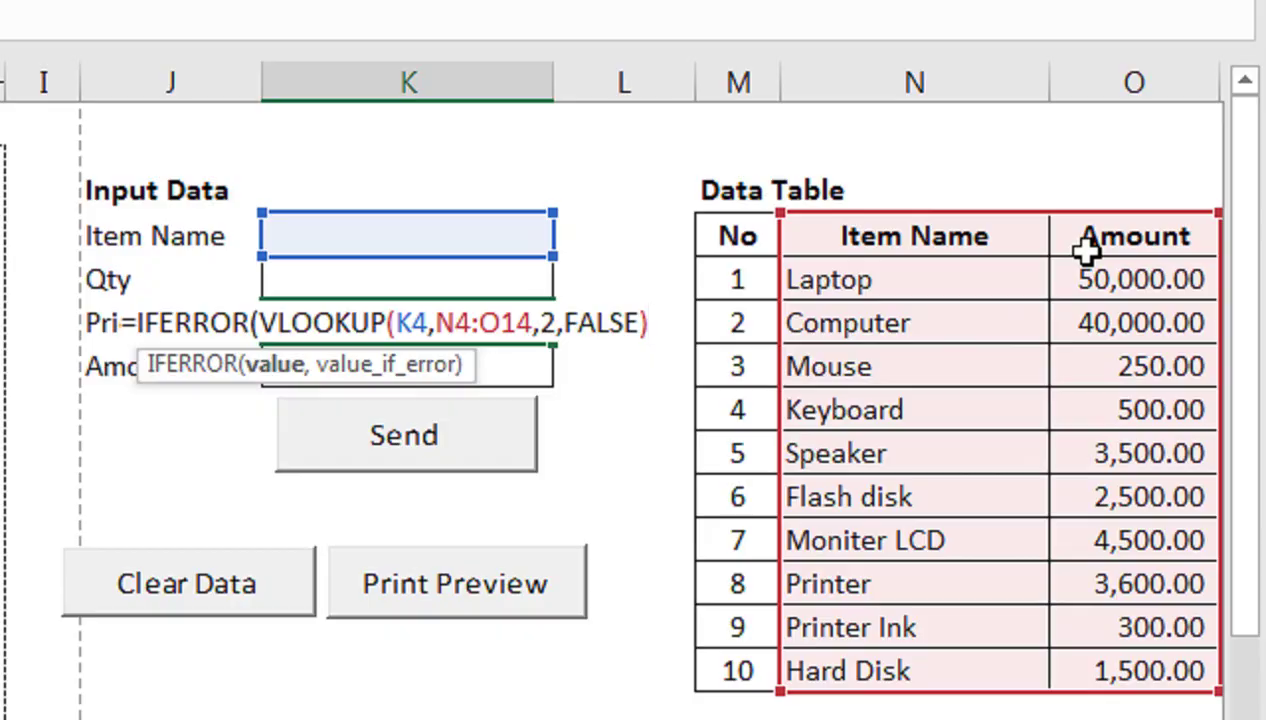
key(Return)
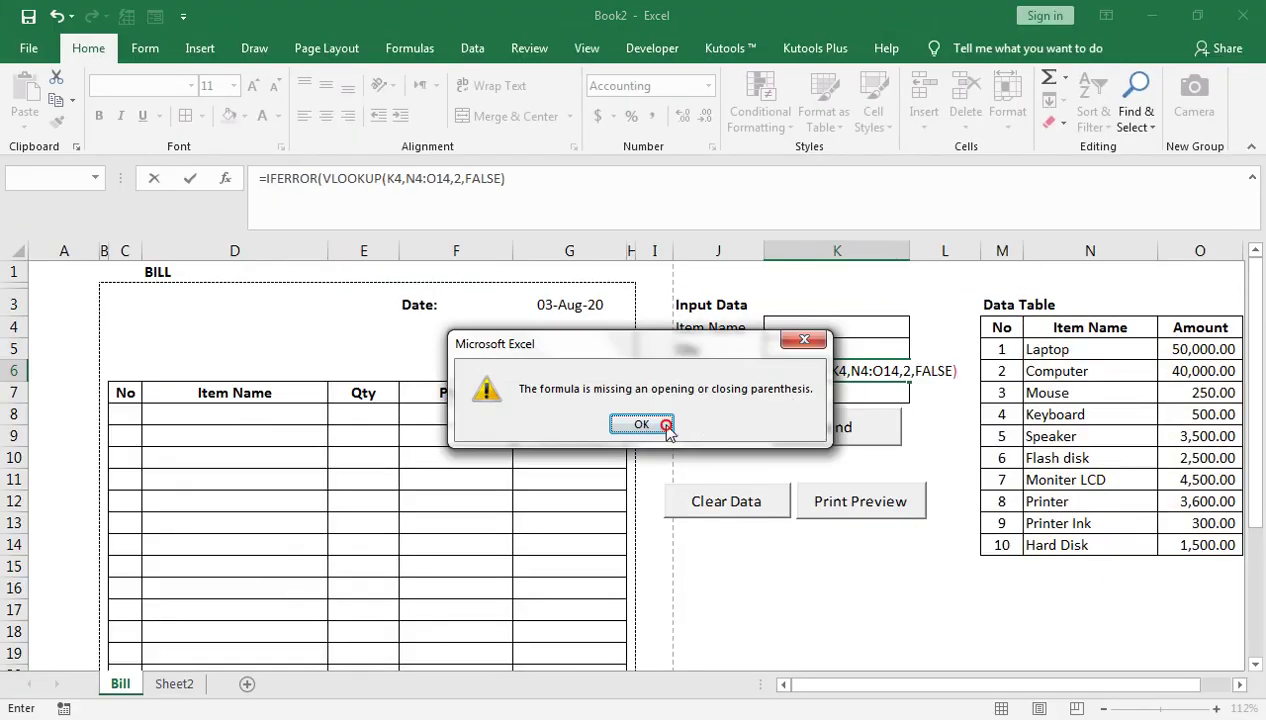
click(650, 425)
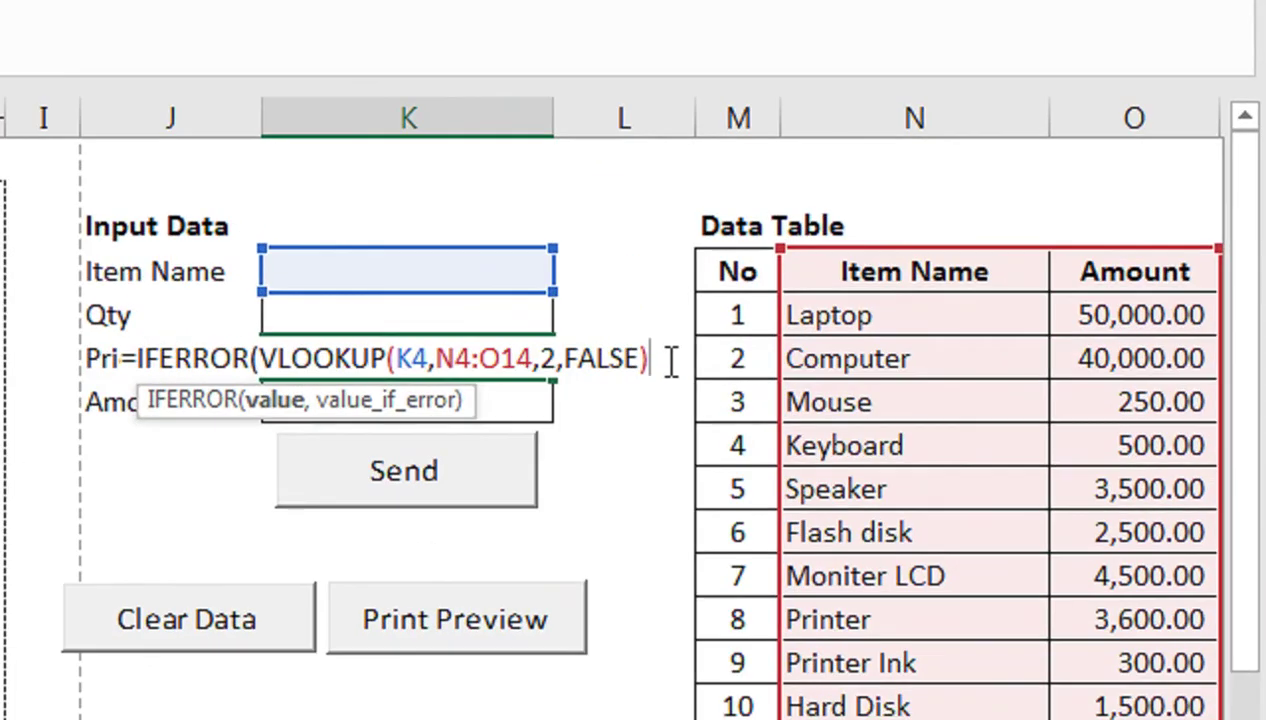
text(,)
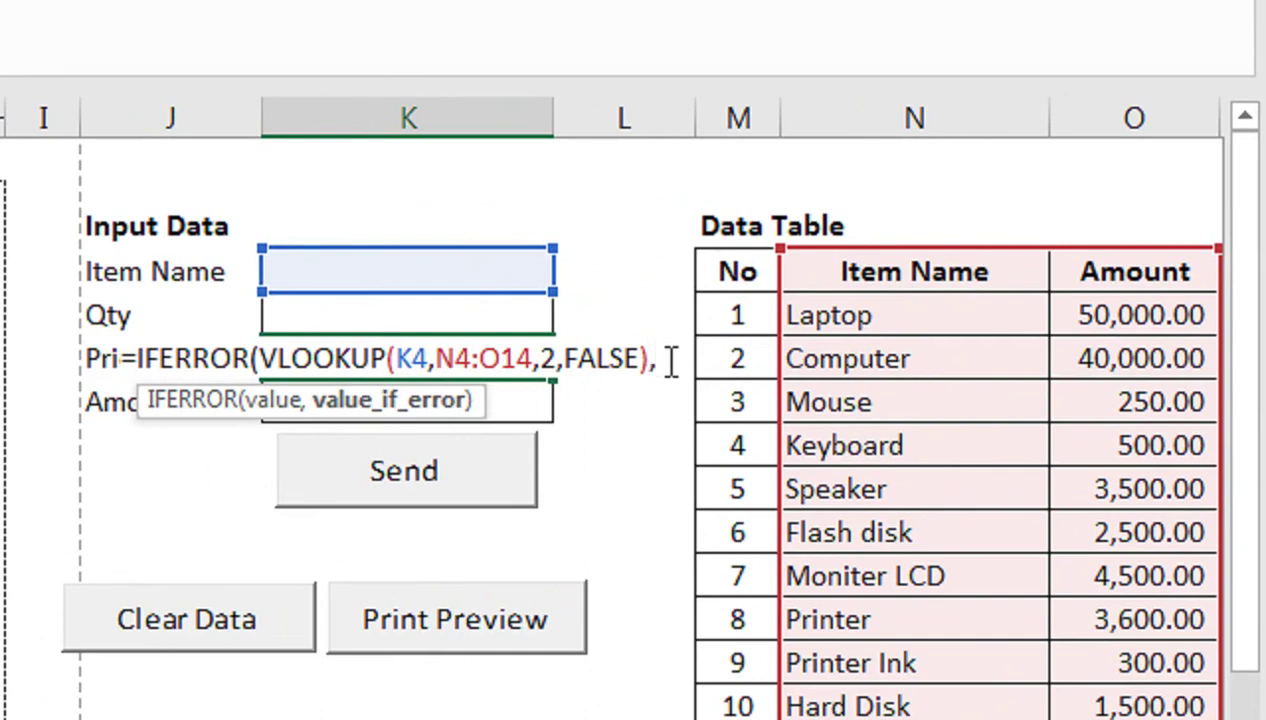
text(0)
text())
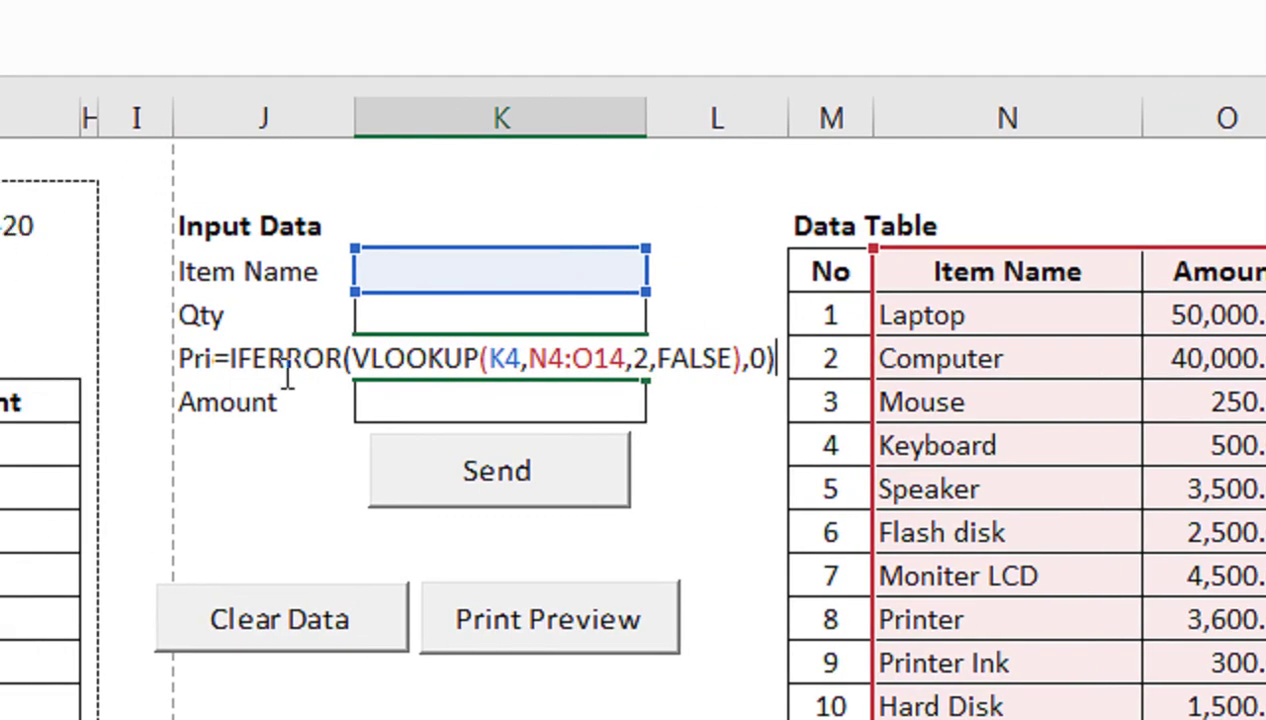
key(Return)
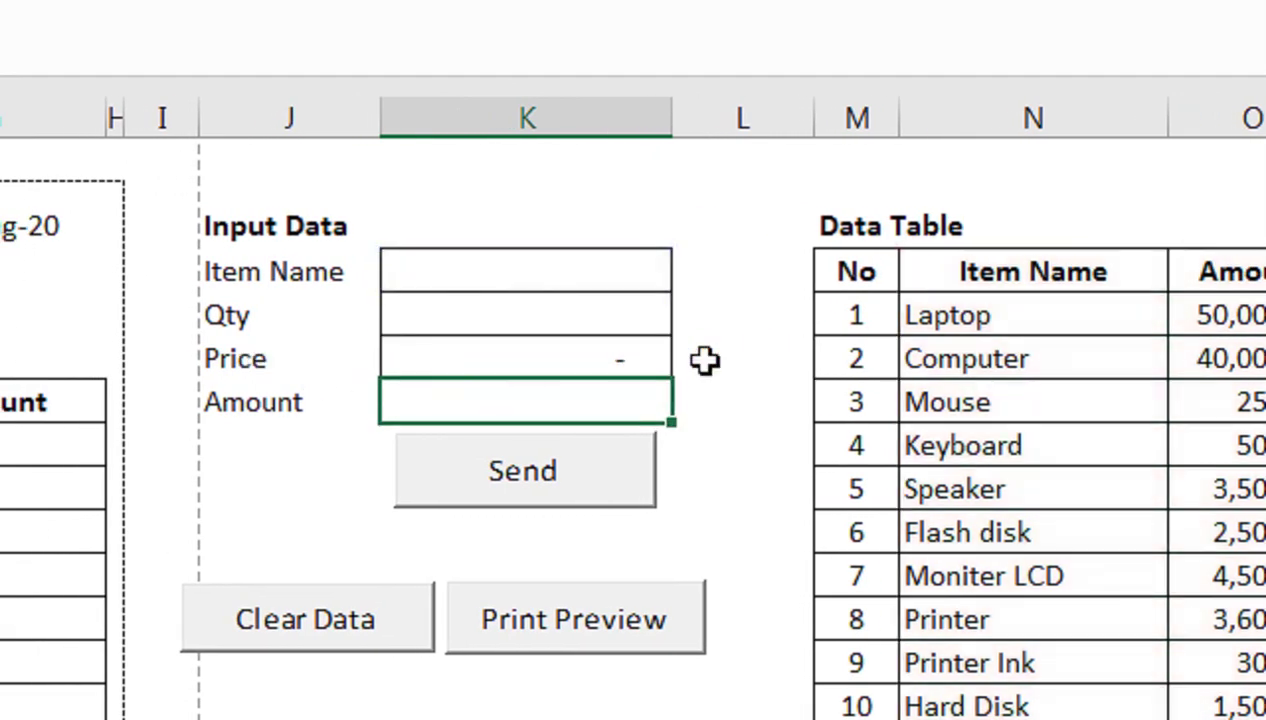
Step: Enter =IFERROR(K6*K5,0) in the Amount cell K7
text(=IF)
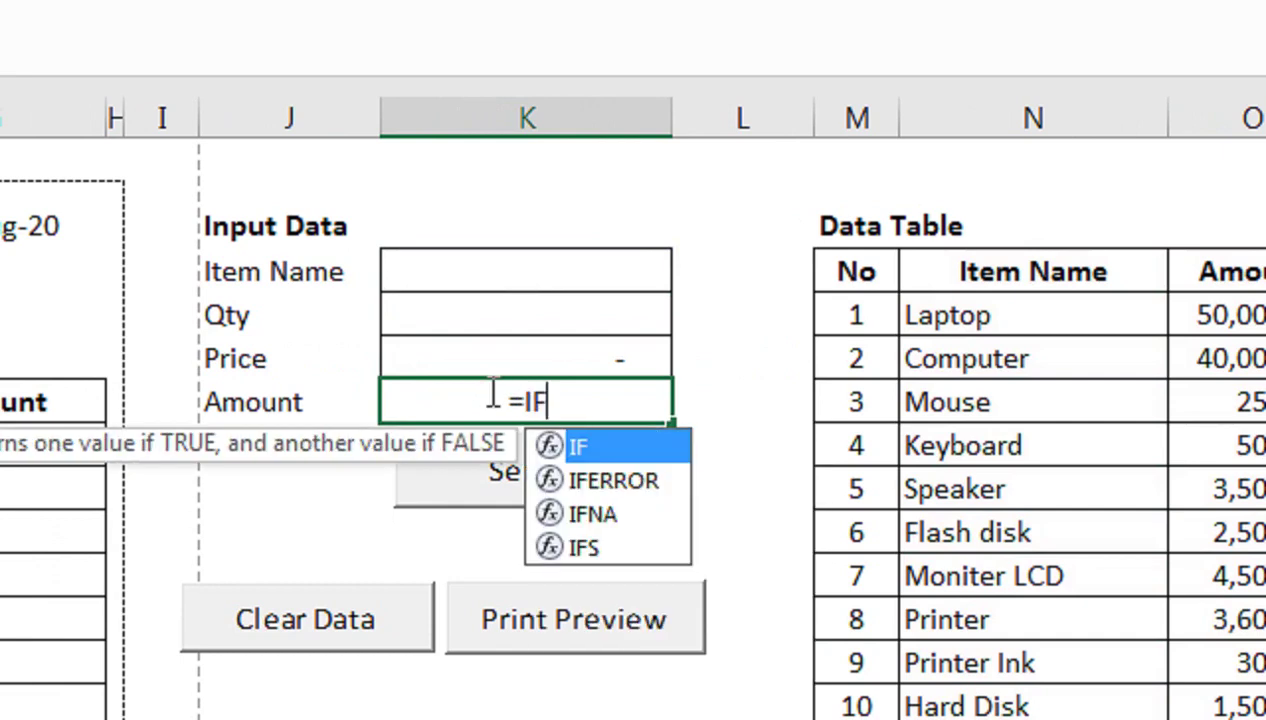
key(Down)
key(Tab)
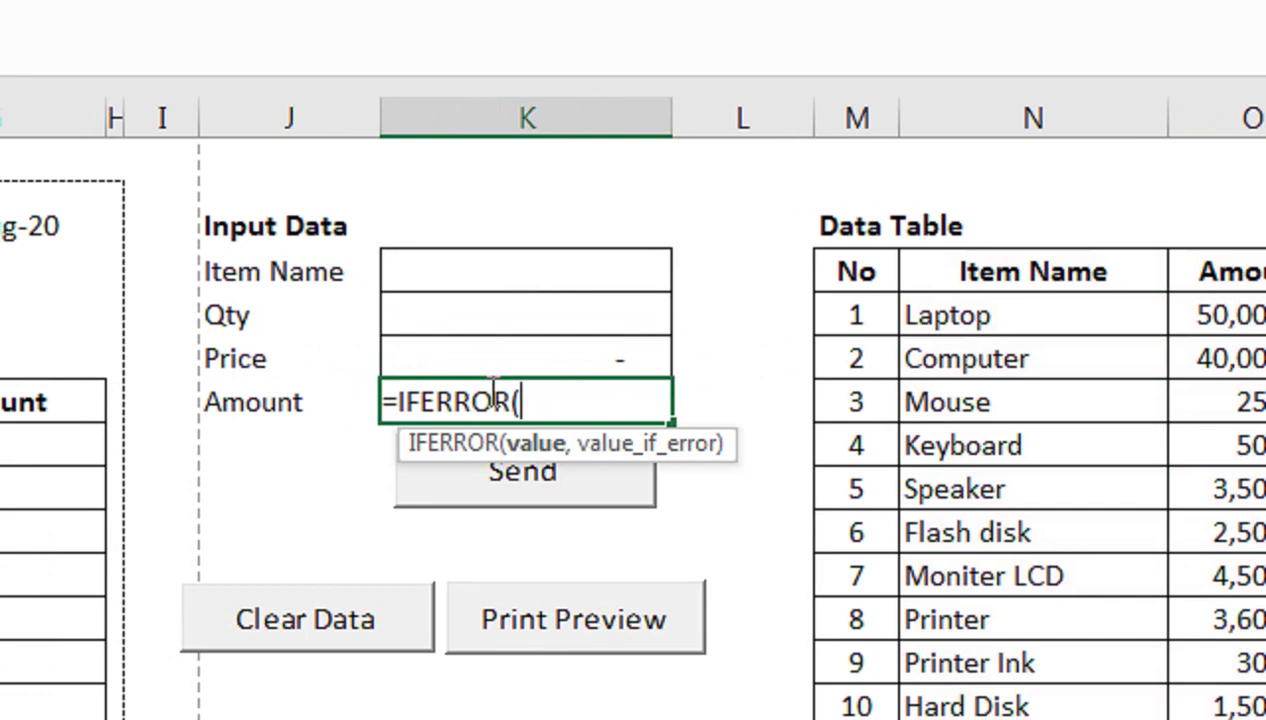
key(Up)
key(Up)
key(Down)
text(*)
key(Up)
key(Up)
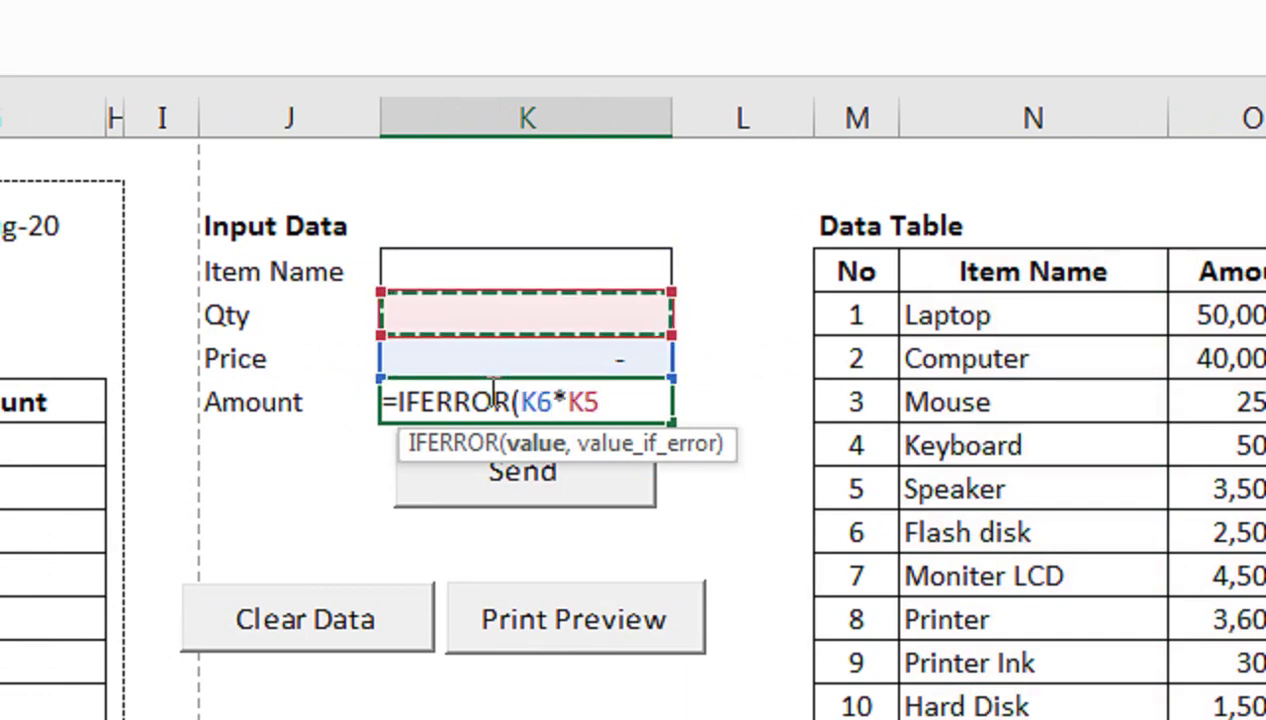
text(,)
key(Down)
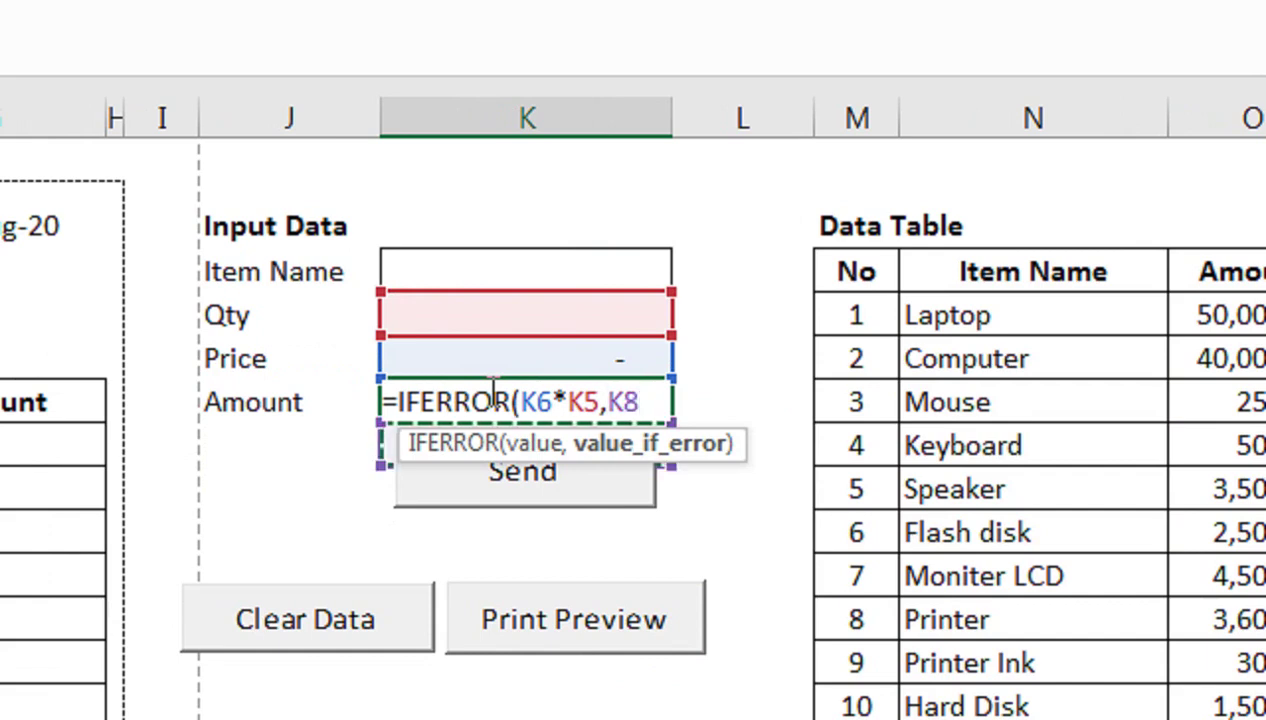
key(BackSpace)
key(BackSpace)
text(0))
key(Return)
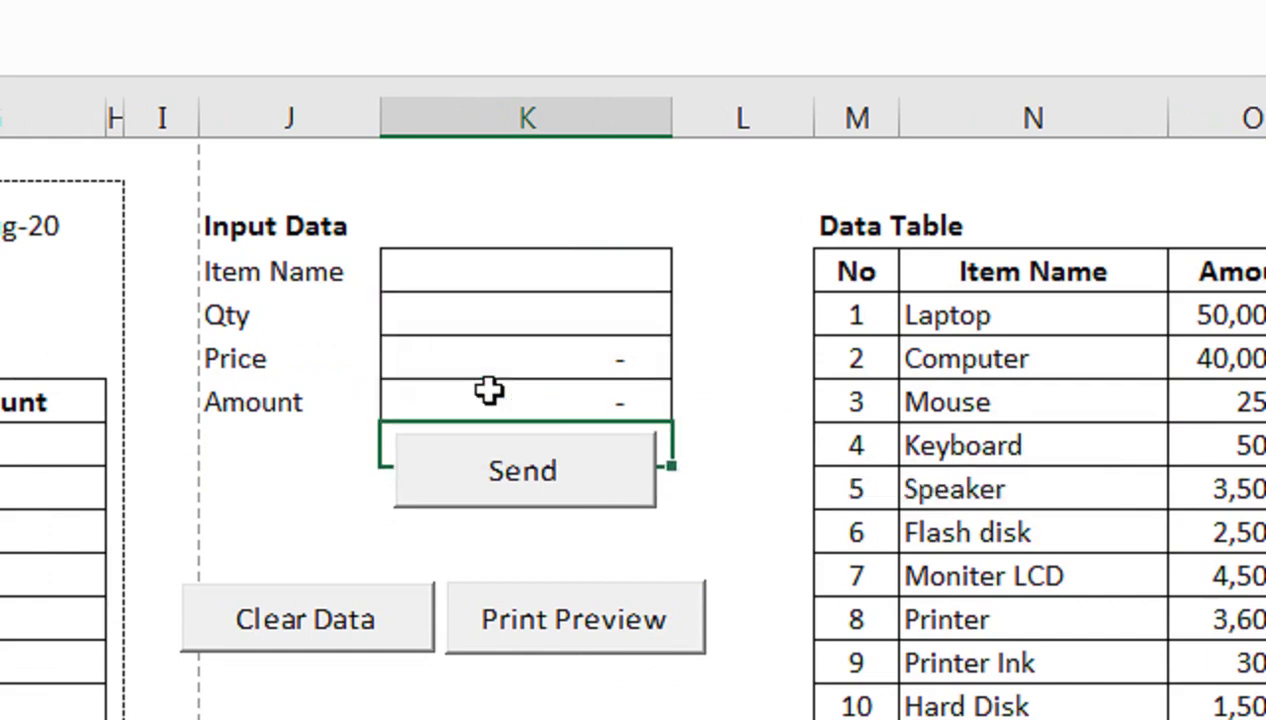
Step: Add Mouse with quantity 10 to the bill using Send
click(643, 275)
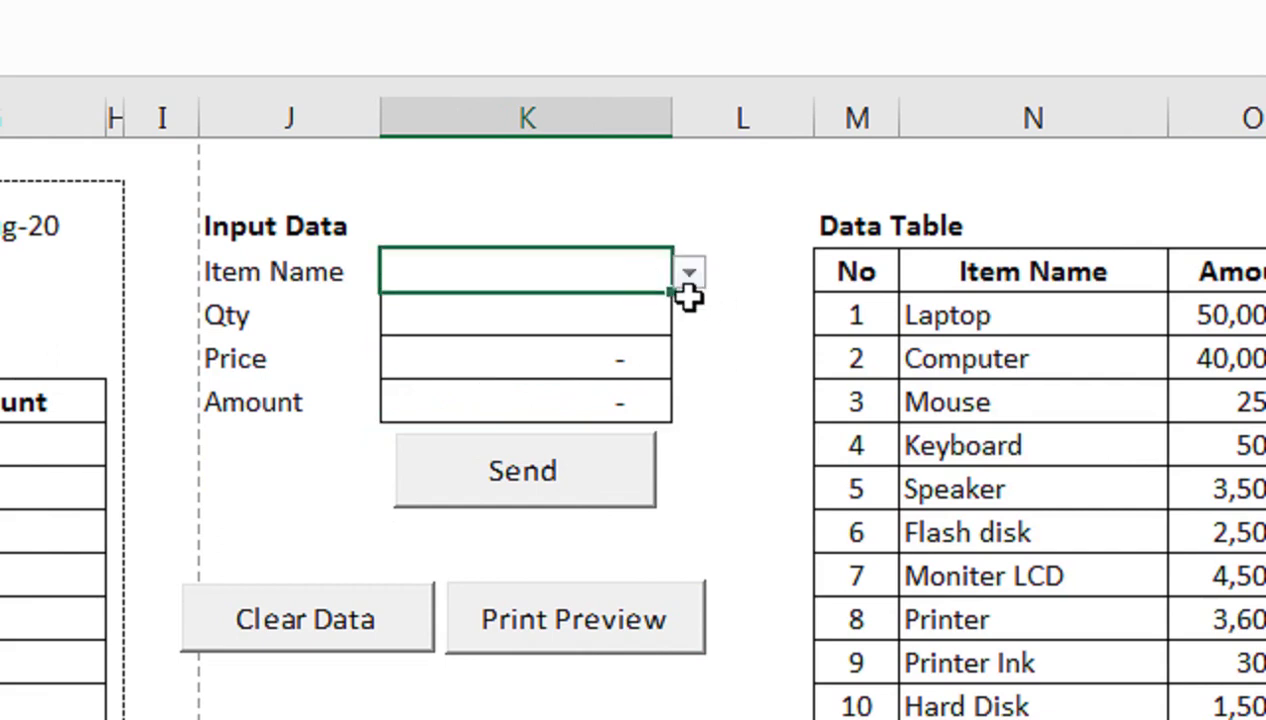
click(689, 272)
click(600, 370)
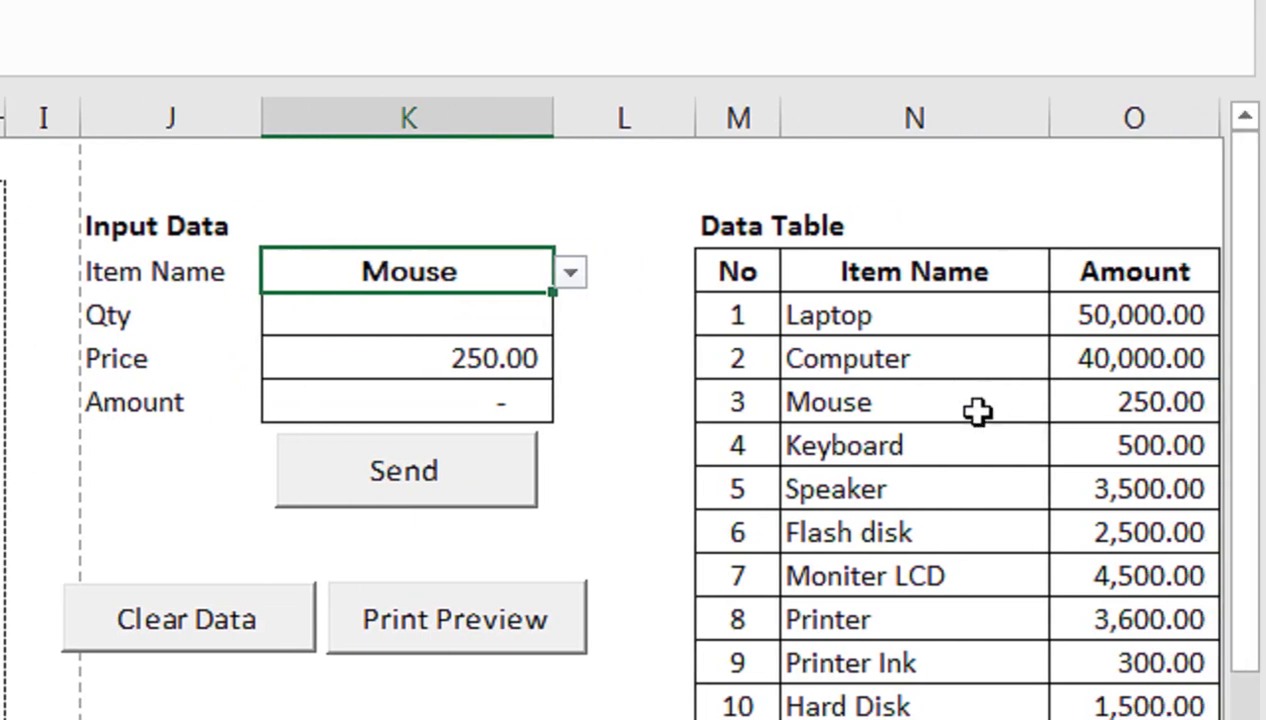
click(478, 316)
text(10)
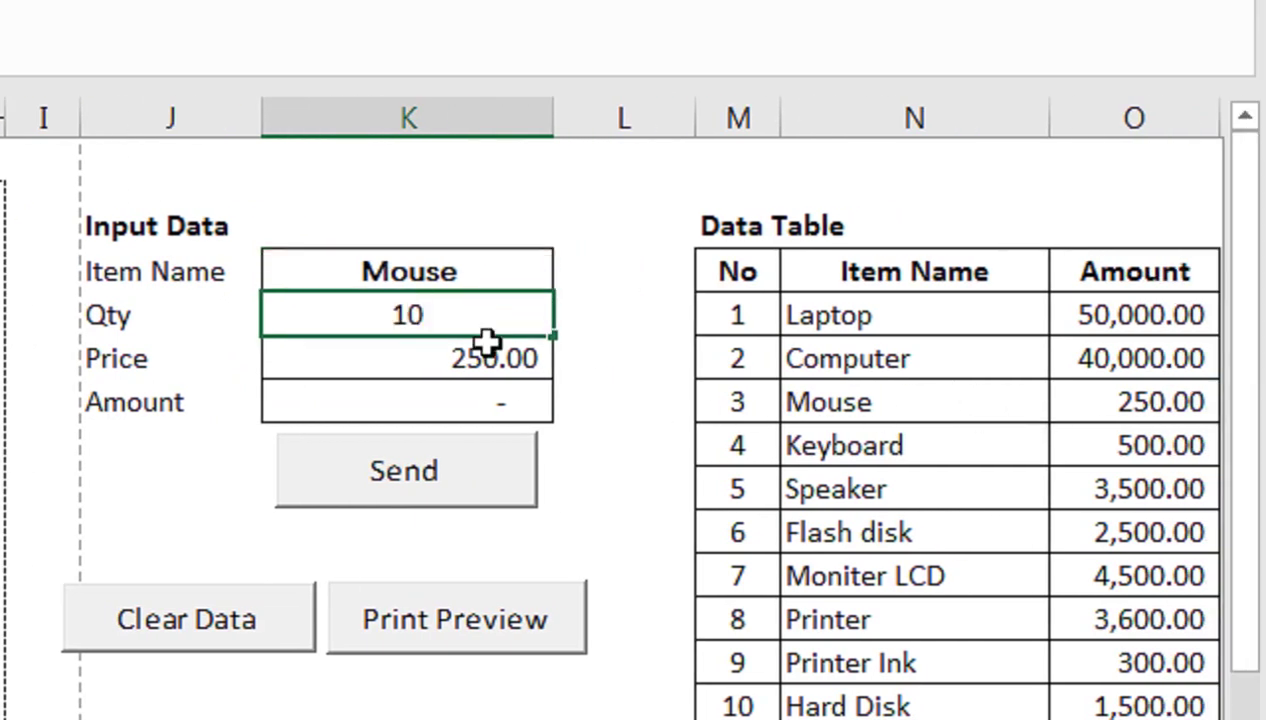
key(Return)
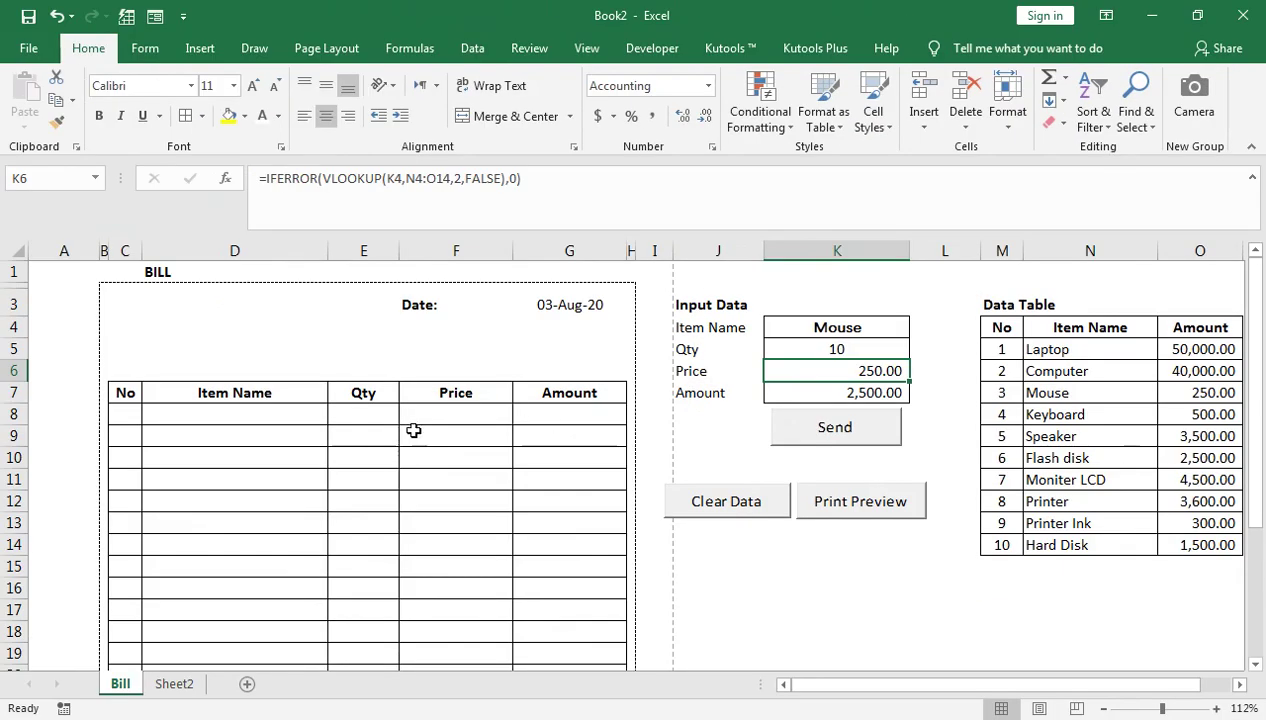
click(782, 437)
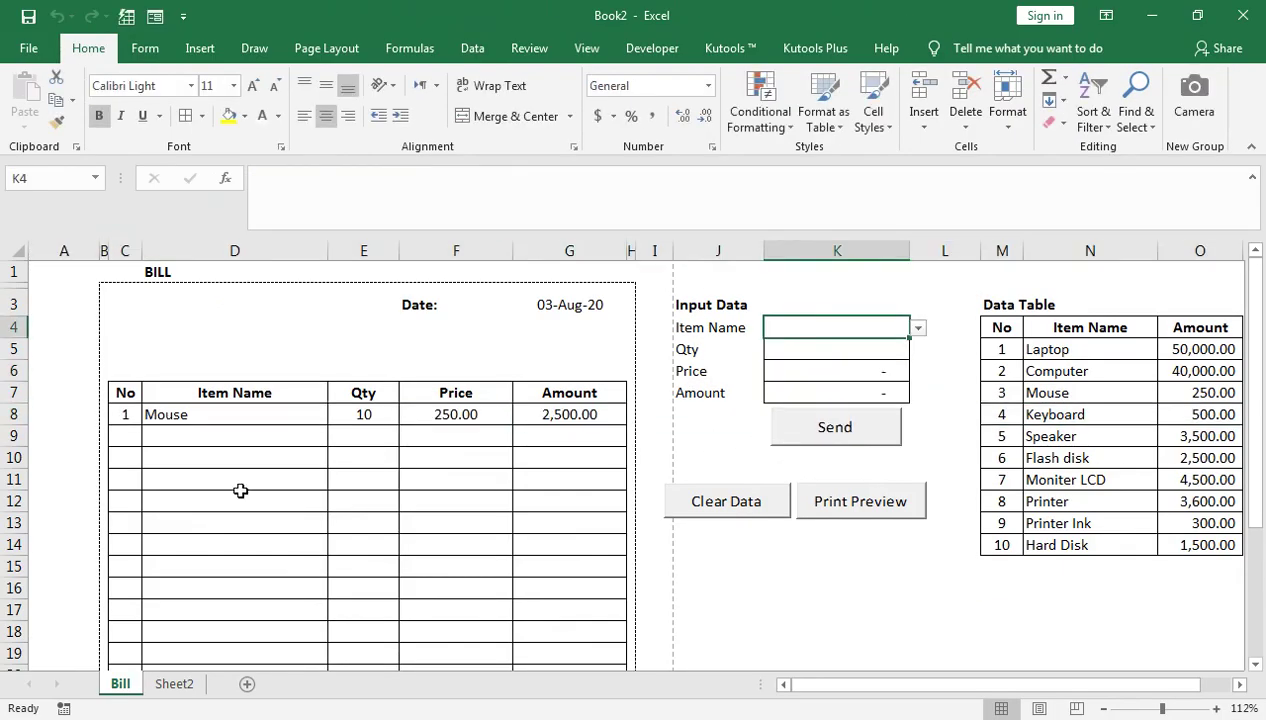
Step: Add Keyboard with quantity 20 to the bill
click(919, 330)
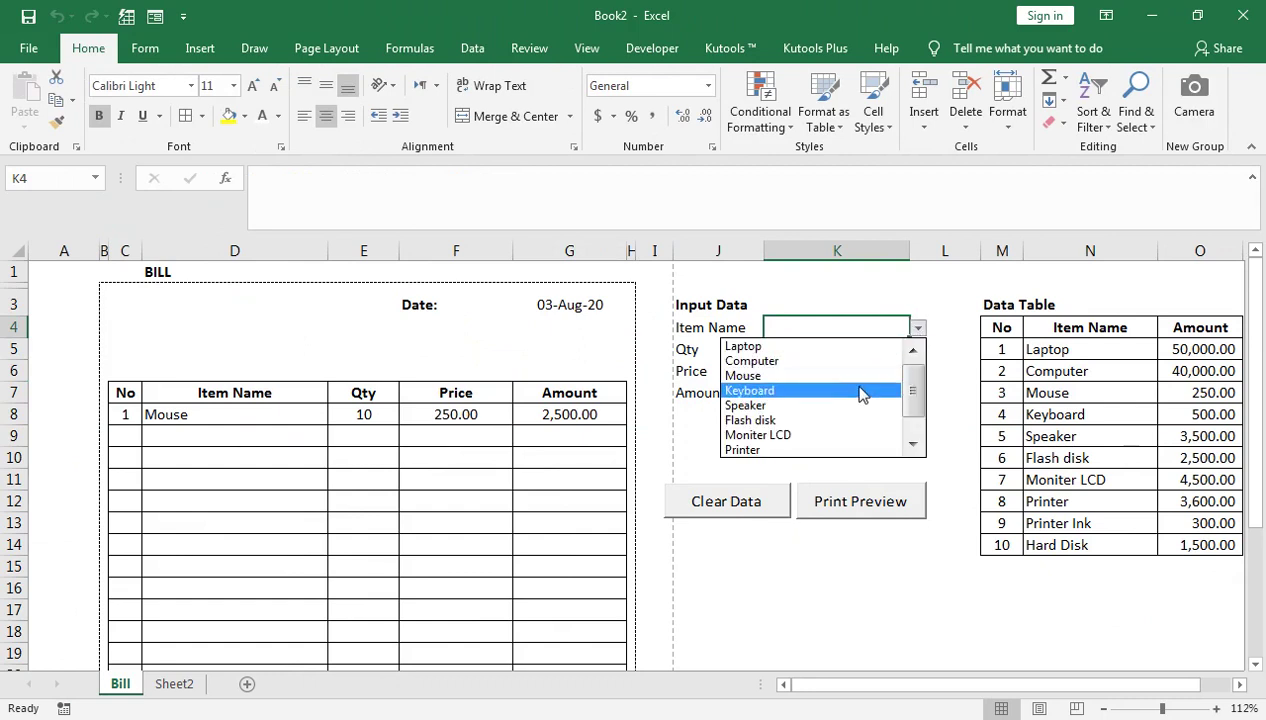
click(855, 392)
click(866, 350)
text(20)
key(Return)
click(855, 432)
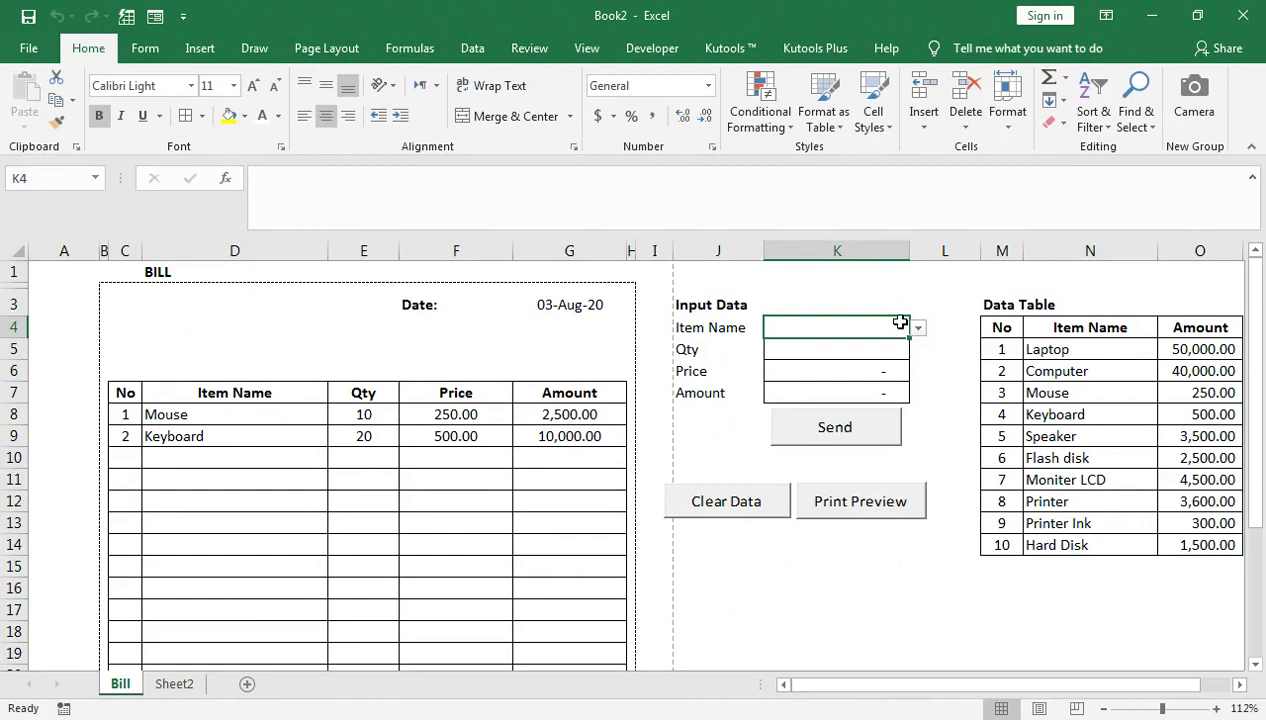
Step: Add Moniter LCD with quantity 15, then clear all bill rows, confirming Yes
click(916, 330)
click(769, 441)
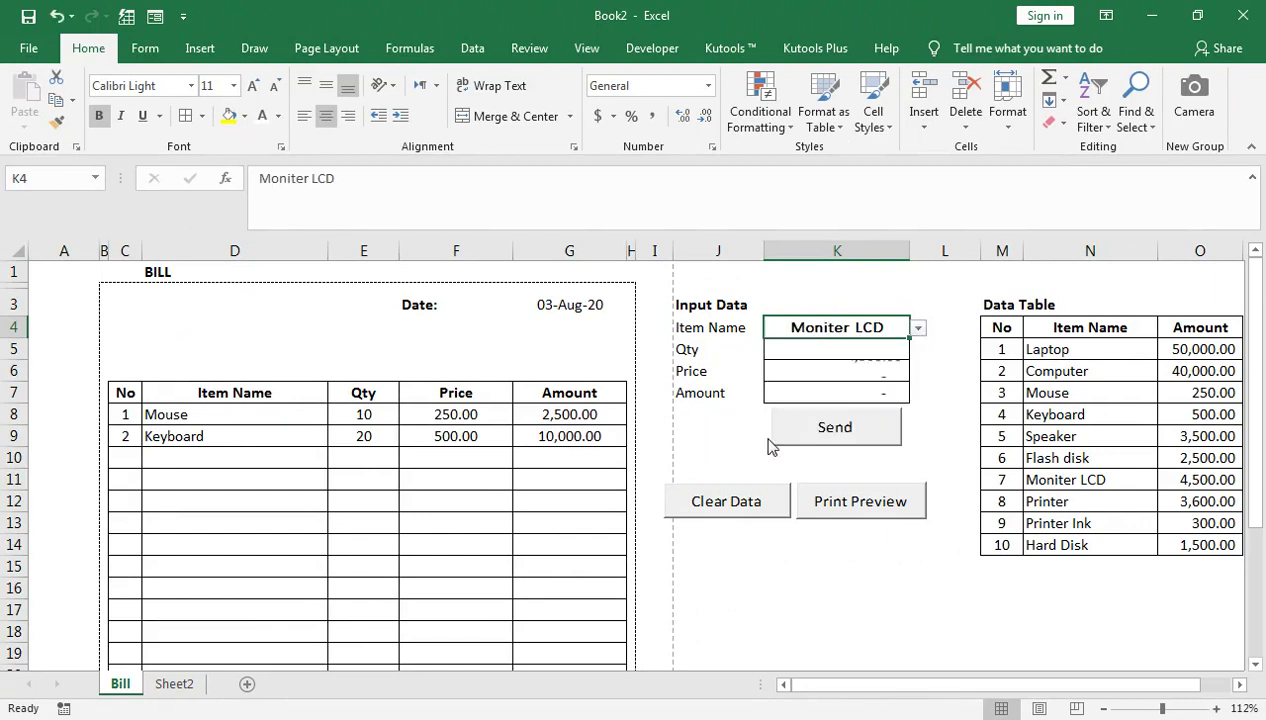
click(812, 349)
text(15)
key(Return)
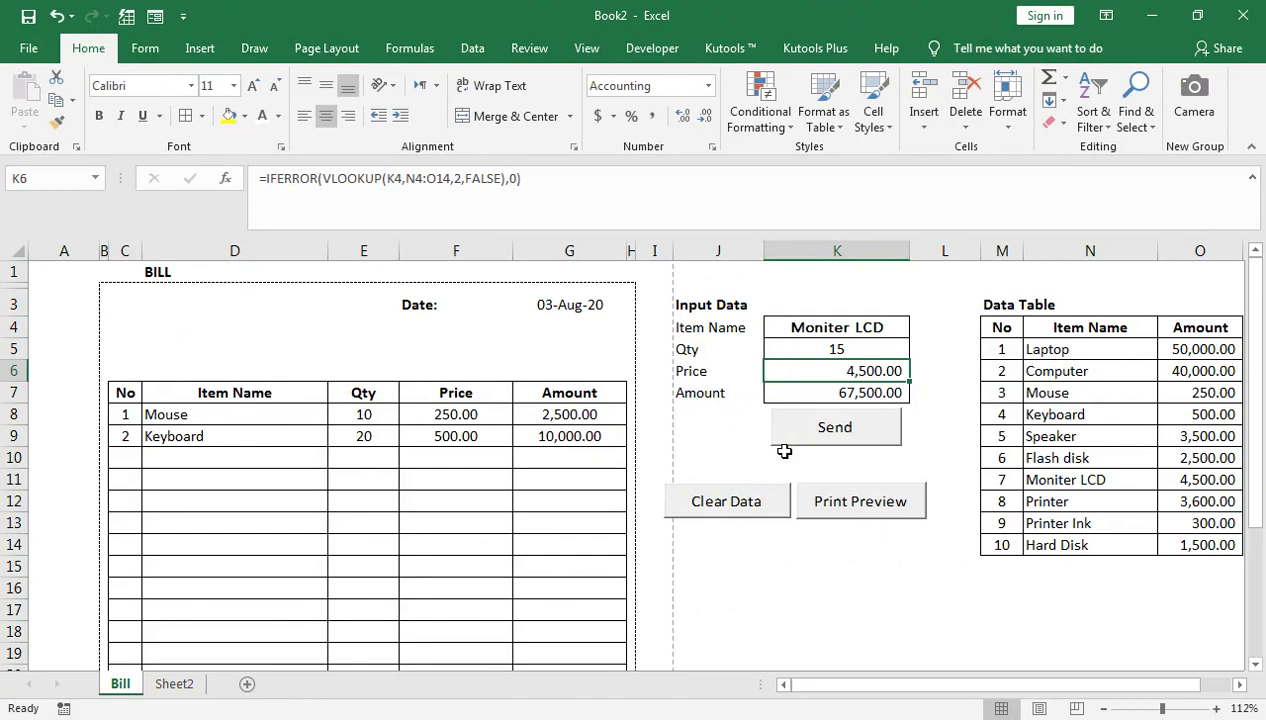
click(805, 436)
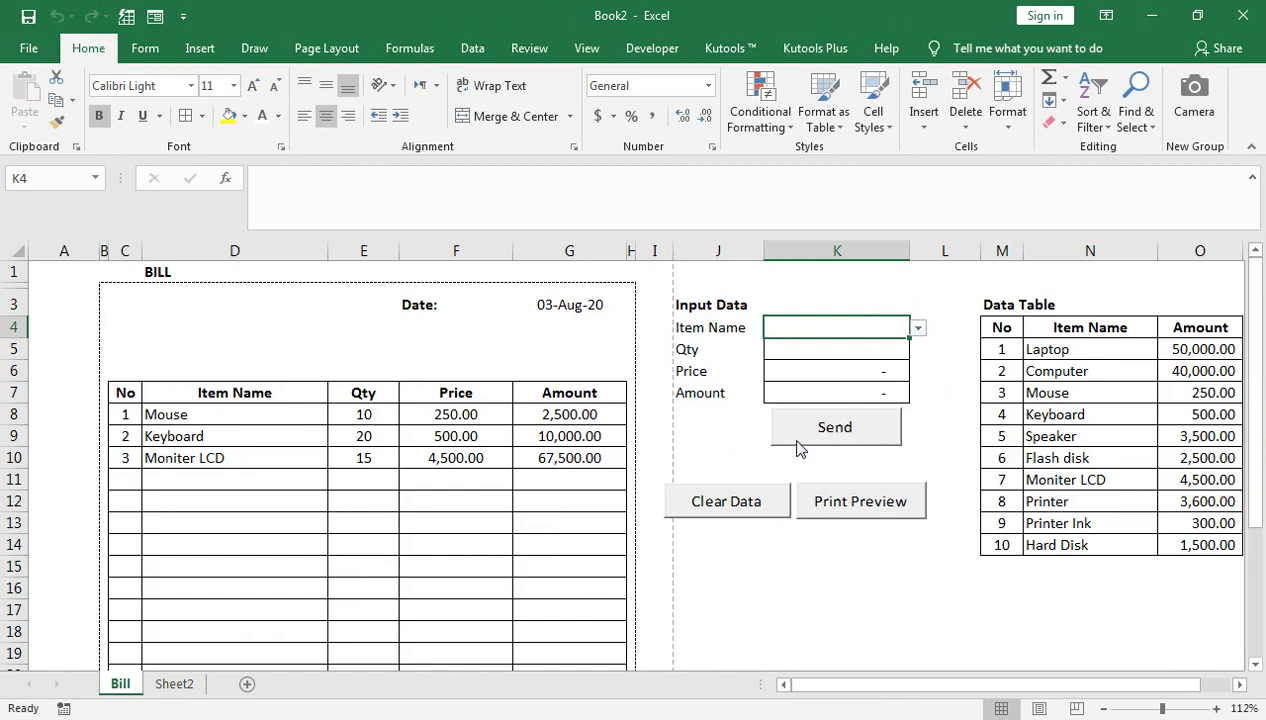
click(741, 505)
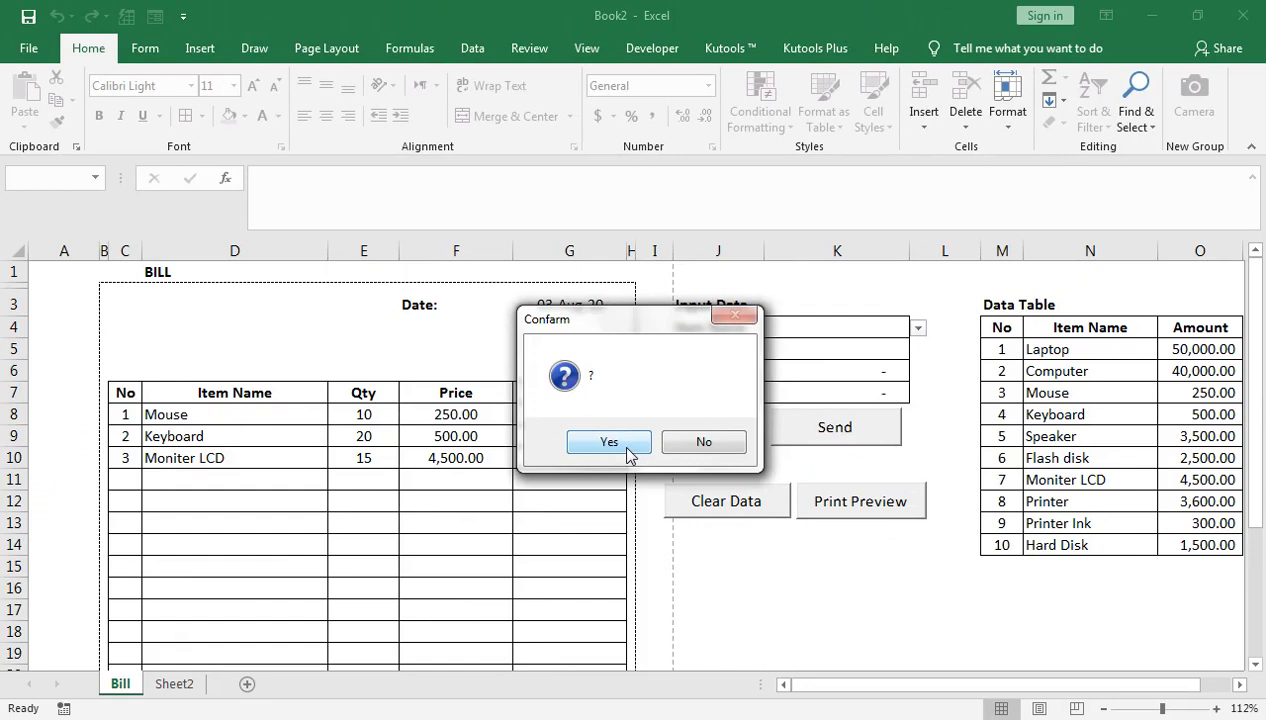
click(609, 442)
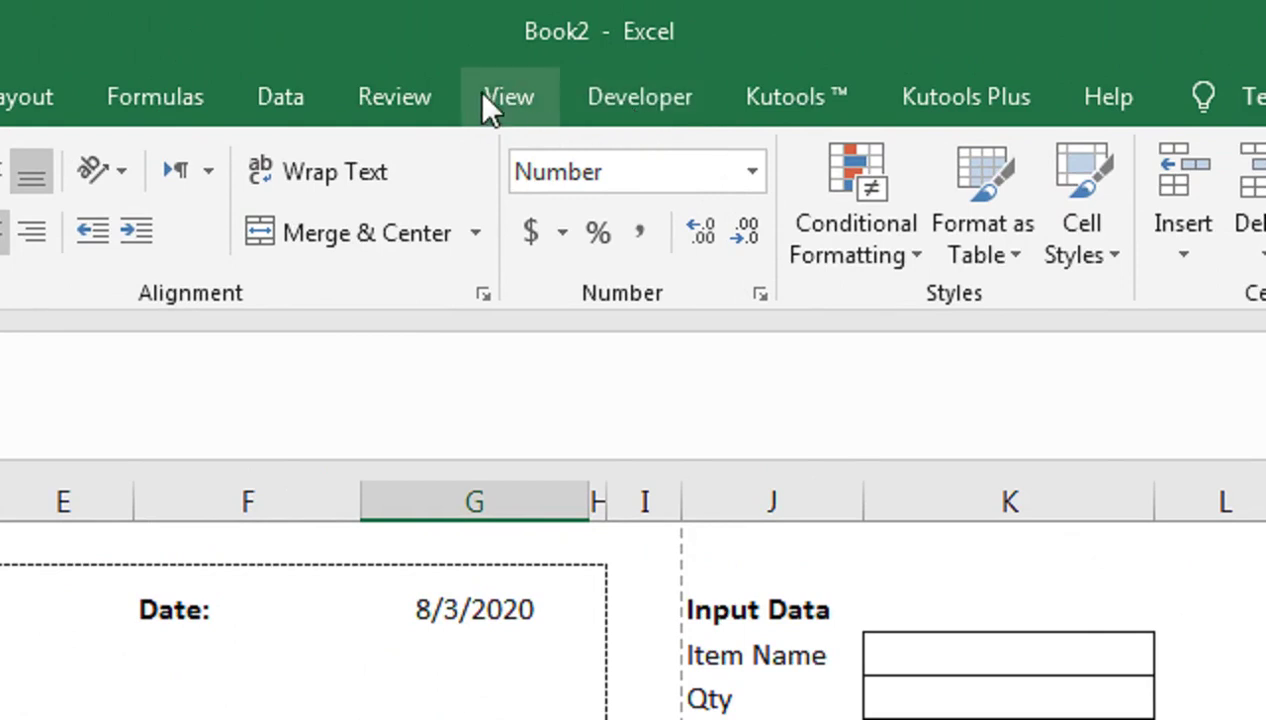
Step: Enable the Developer tab through Customize the Ribbon and display its tools
right_click(310, 100)
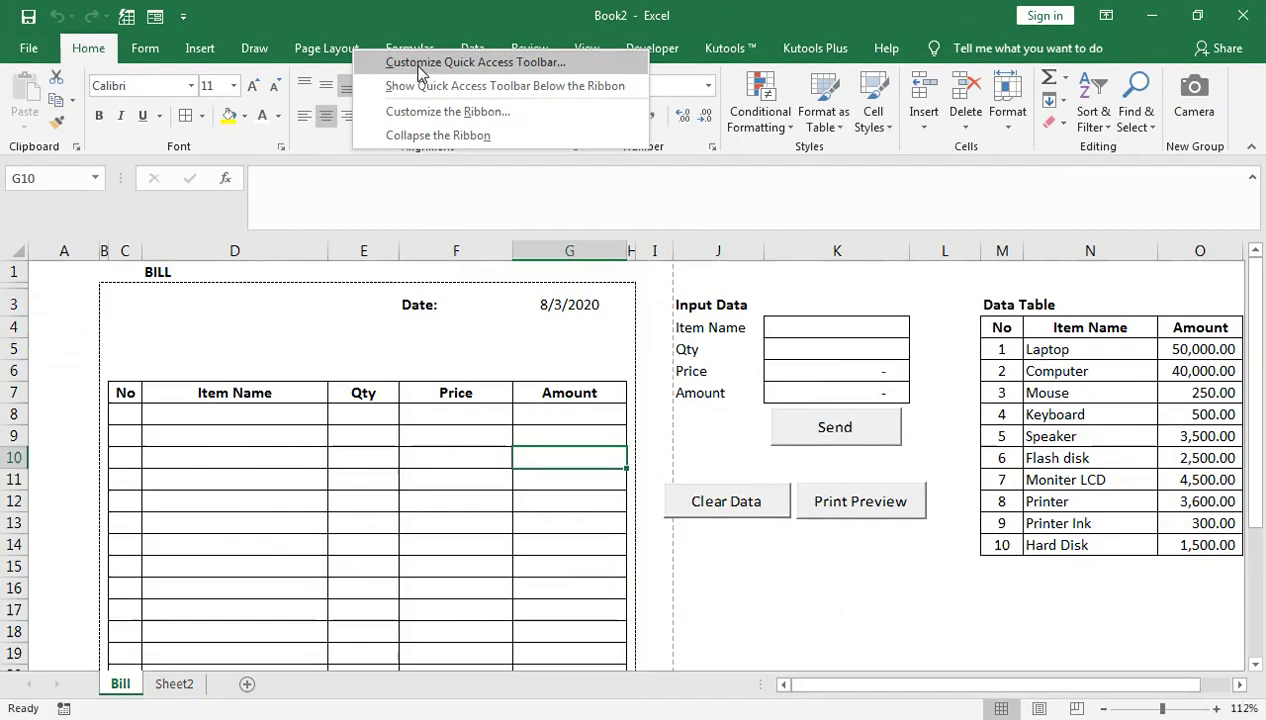
click(445, 130)
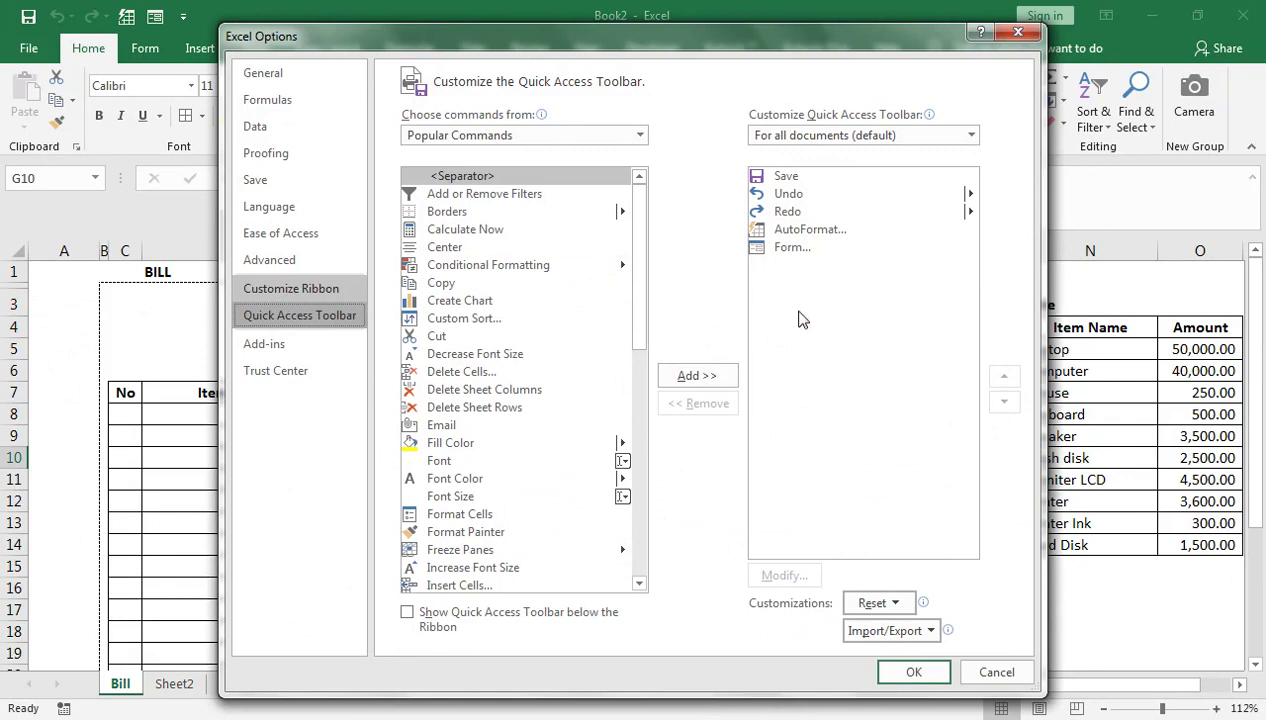
click(333, 290)
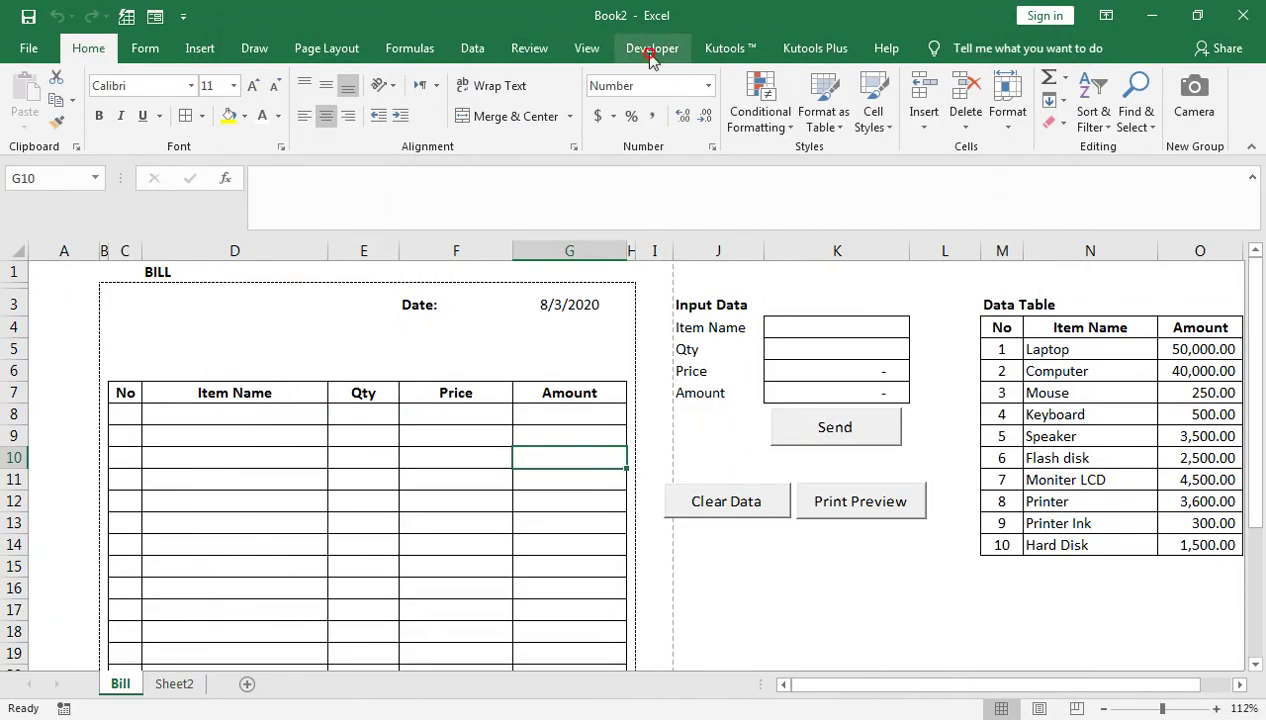
click(650, 48)
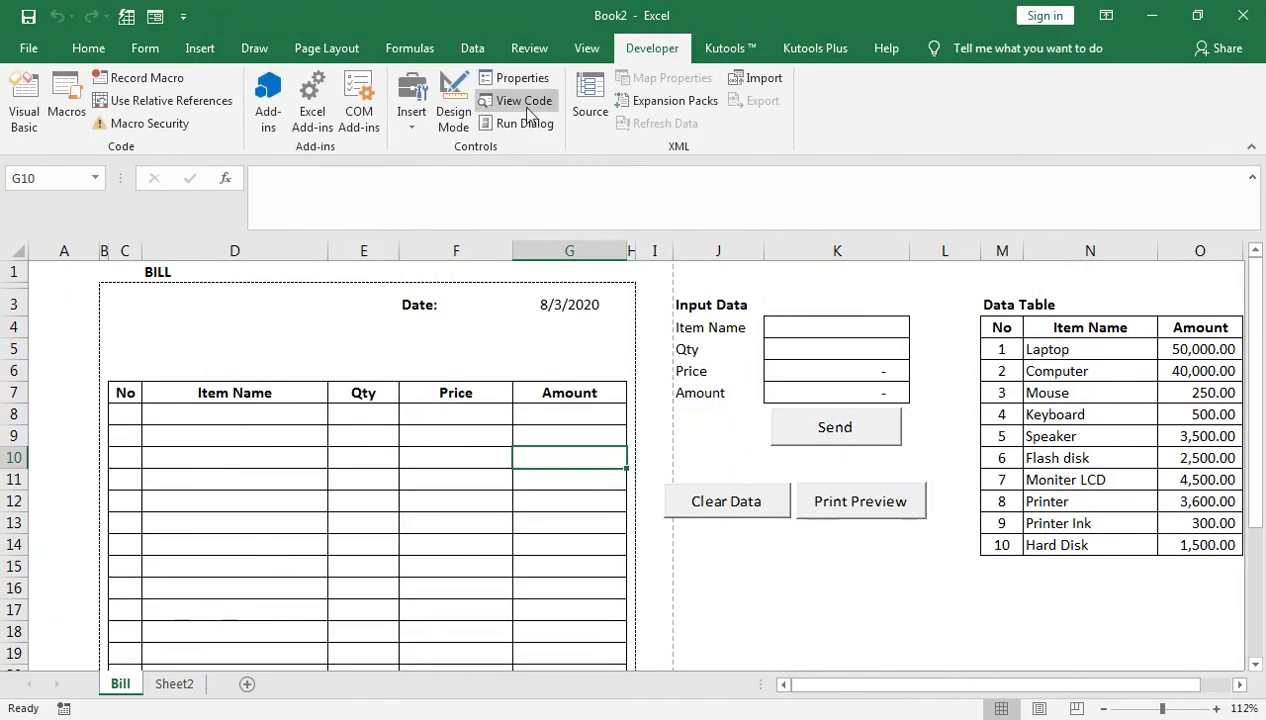
Step: Draw an ActiveX command button below Clear Data and widen it by dragging its right edge
click(412, 145)
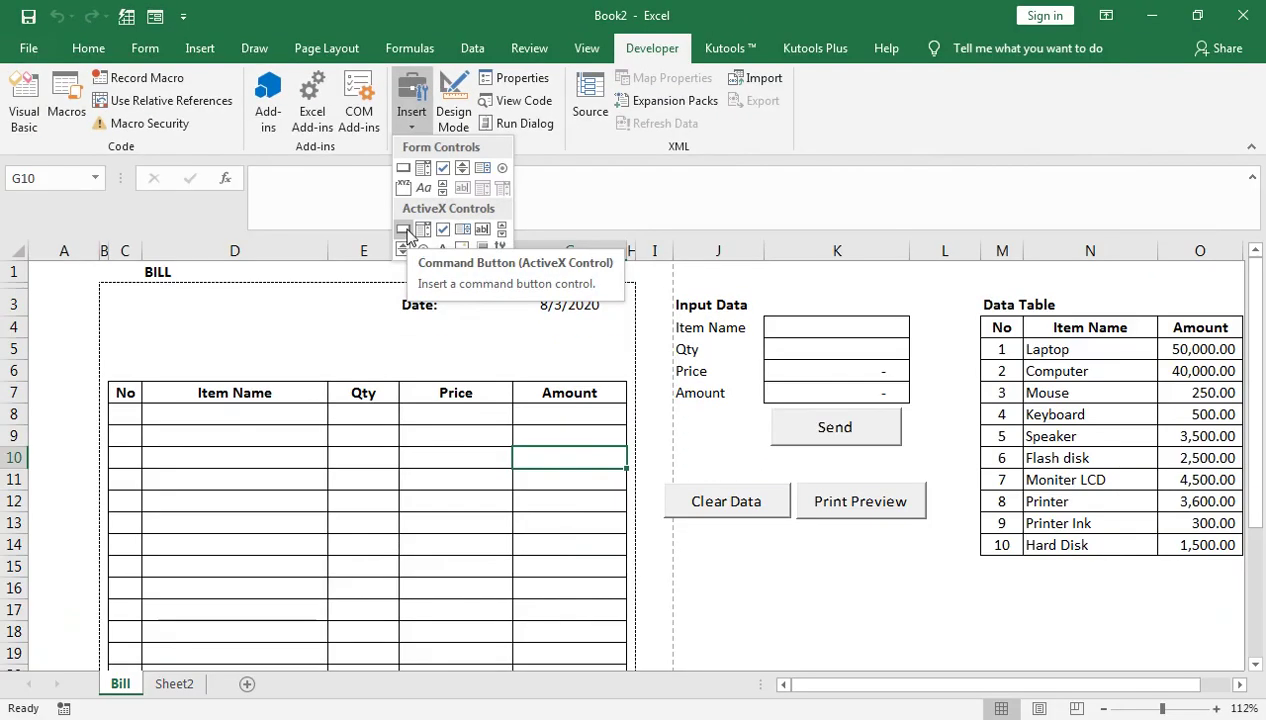
click(617, 453)
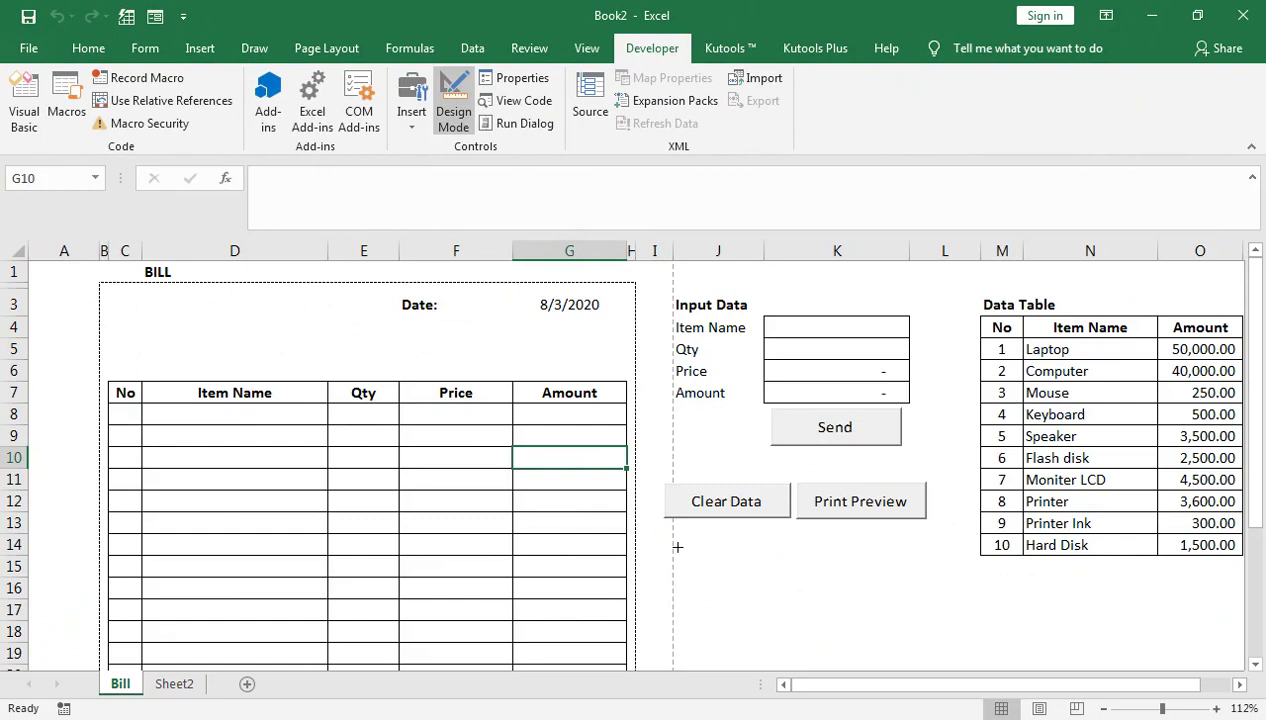
drag(674, 547, 788, 602)
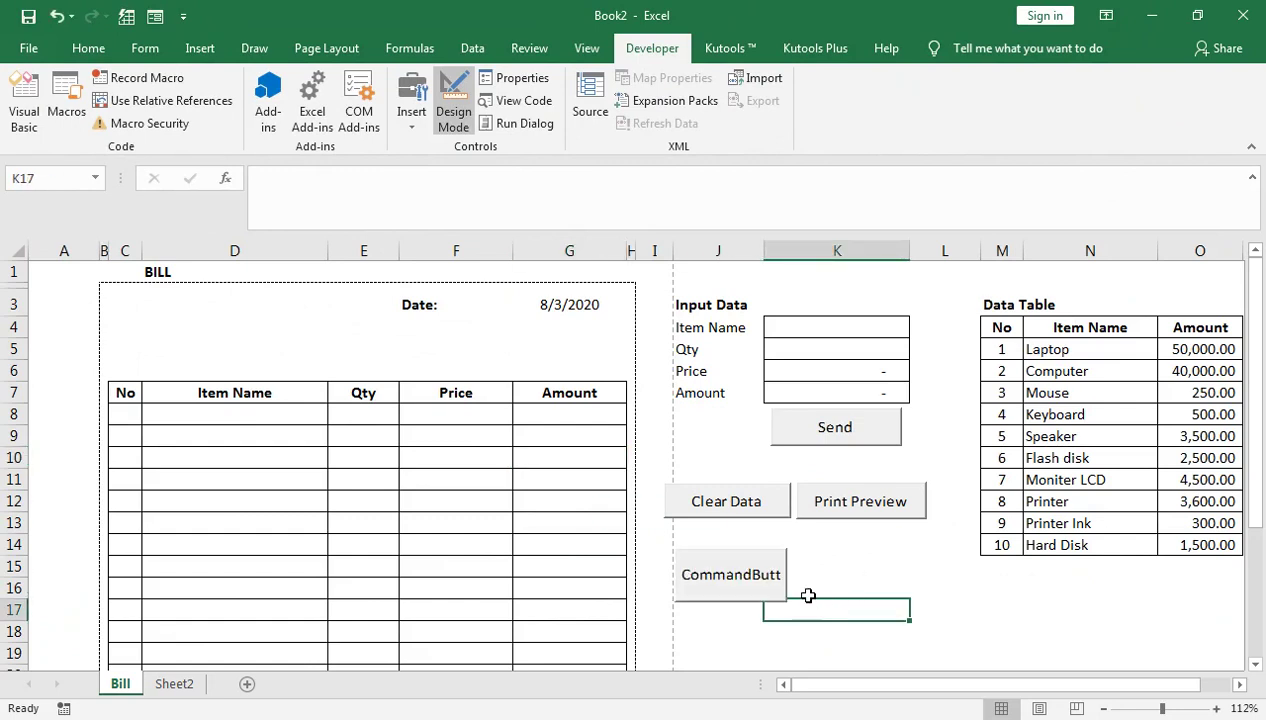
right_click(750, 592)
key(Escape)
click(820, 572)
click(742, 574)
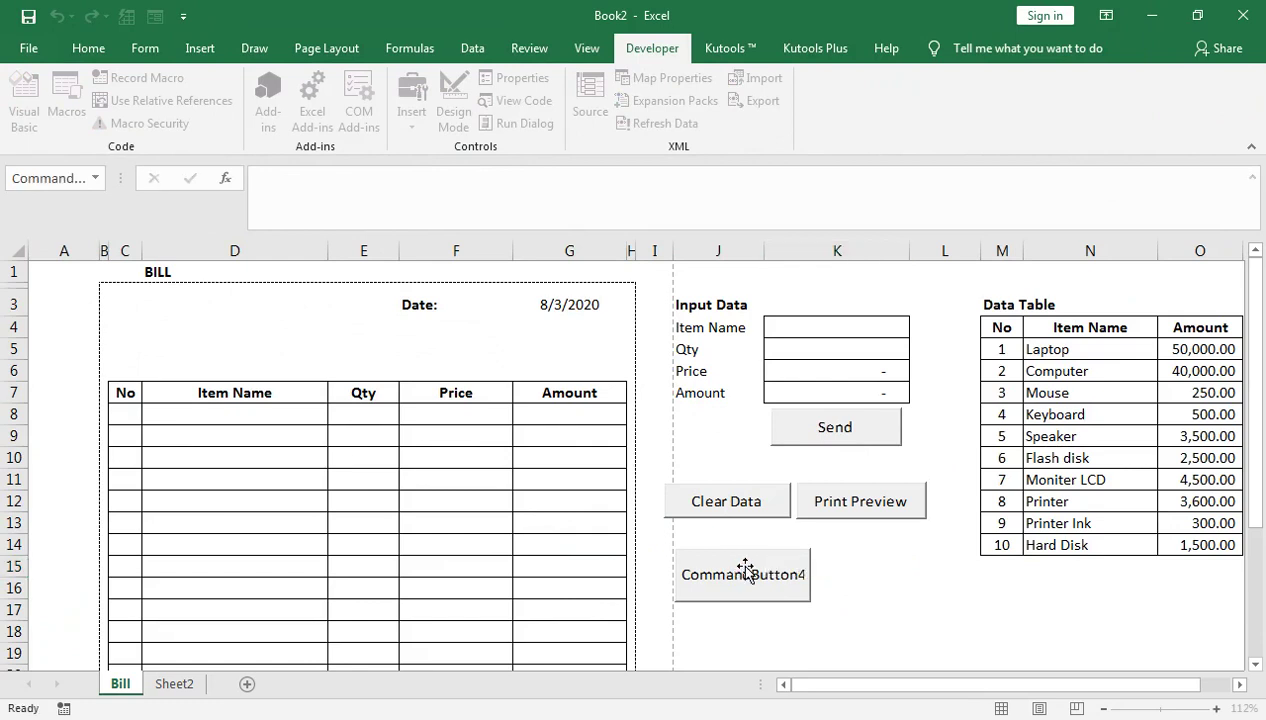
drag(808, 575, 849, 575)
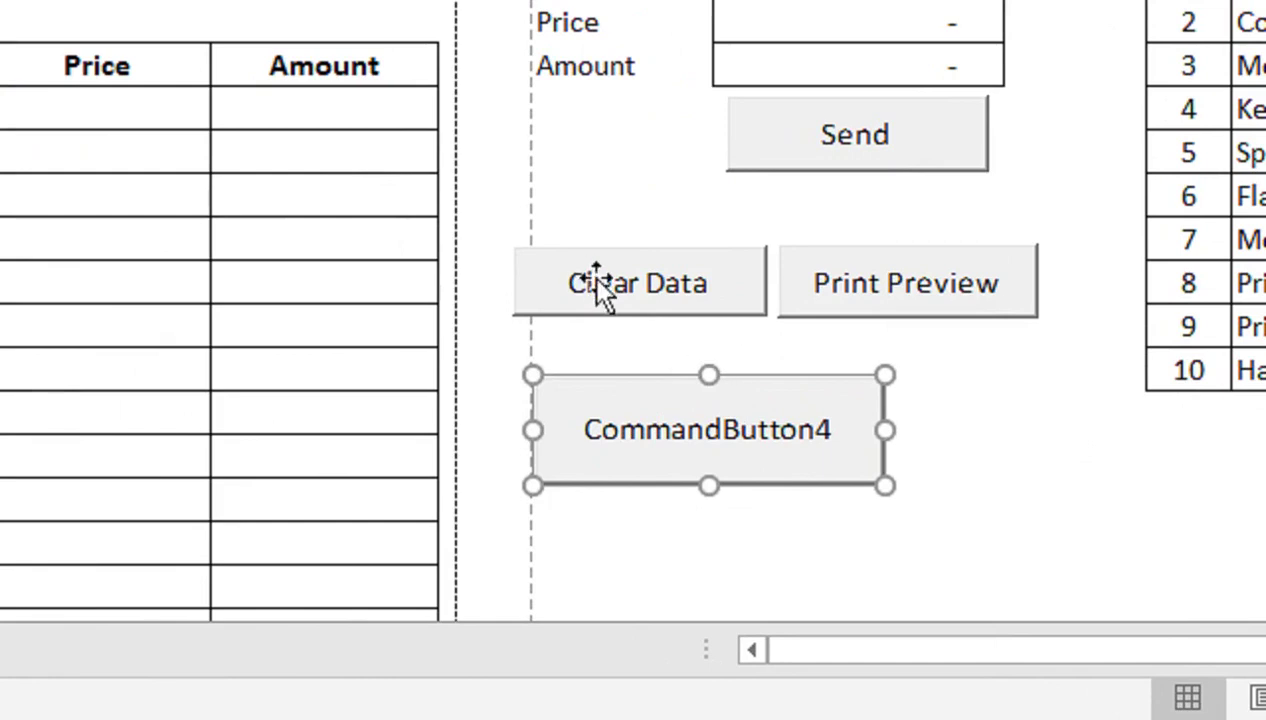
Step: Change the new button's Caption property to Print in its Properties window
right_click(740, 424)
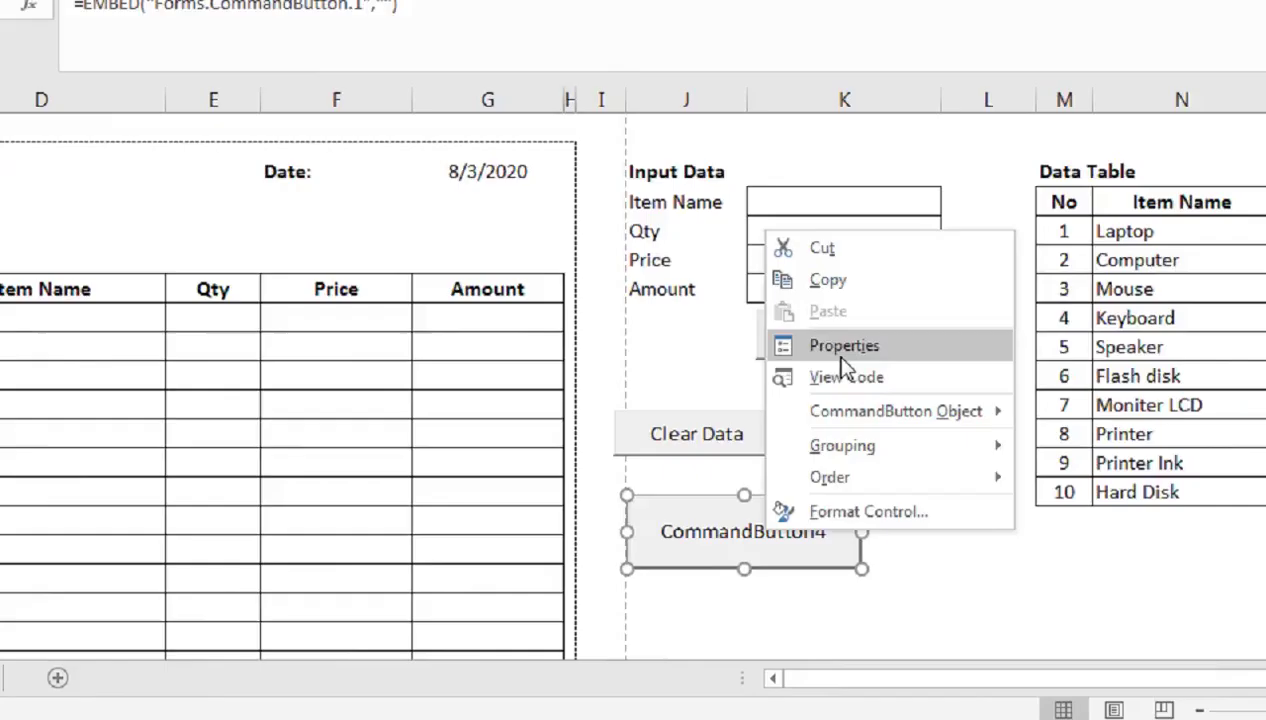
click(855, 170)
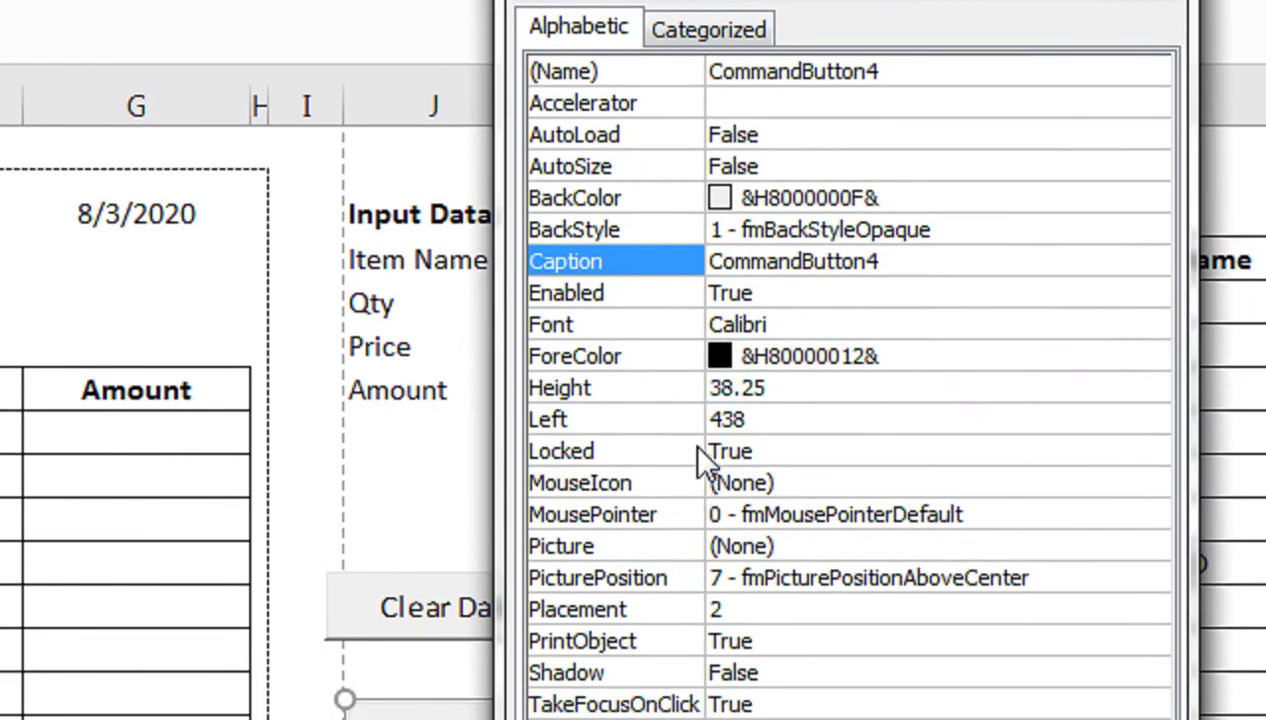
click(903, 261)
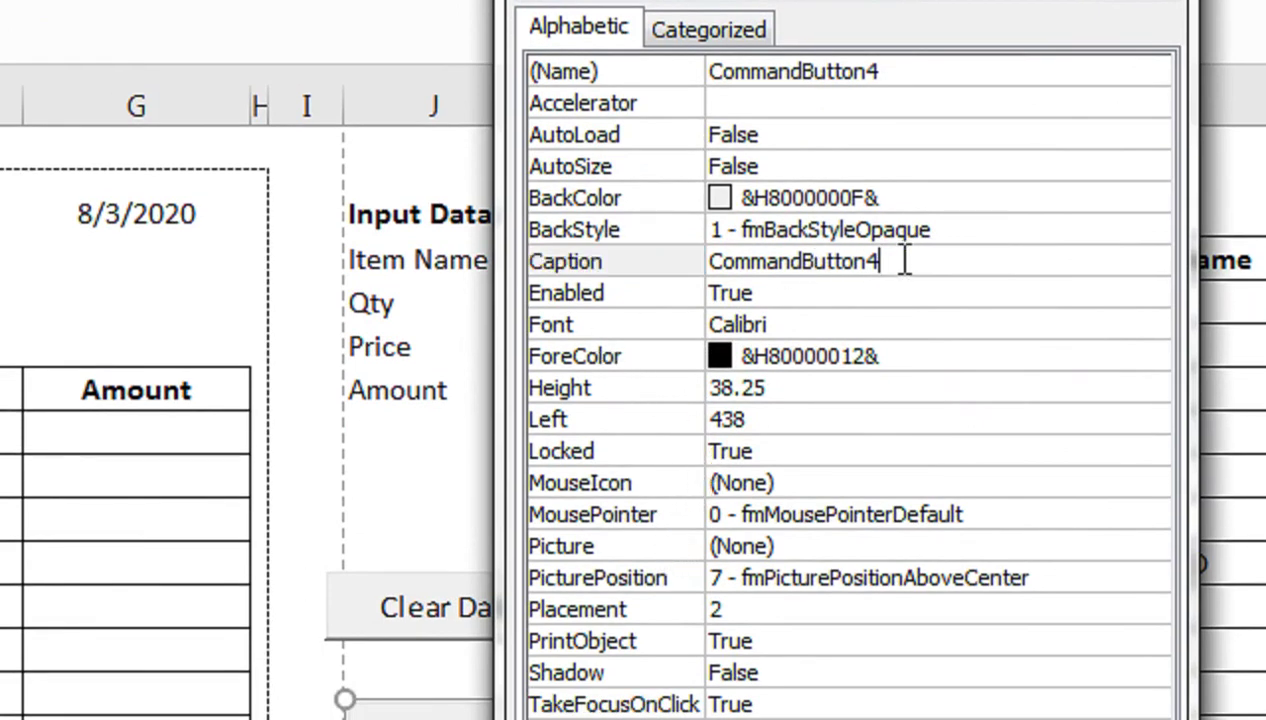
key(BackSpace)
key(BackSpace)
key(BackSpace)
key(BackSpace)
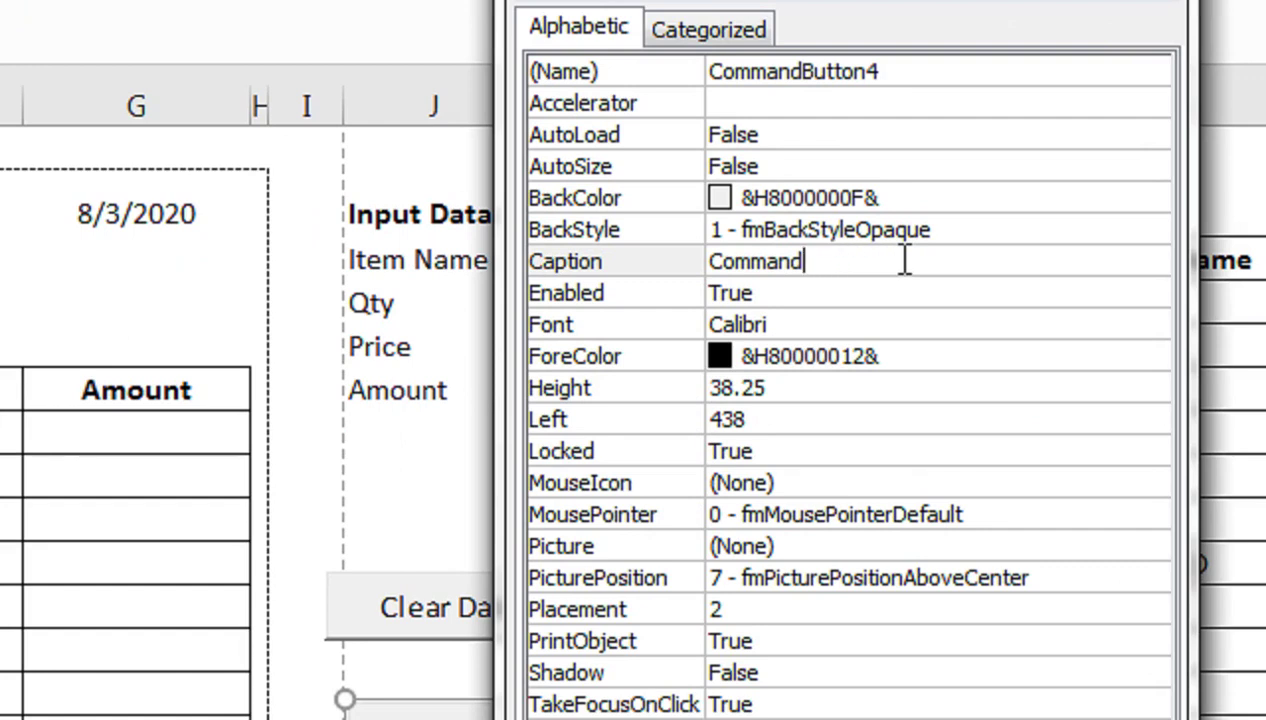
key(BackSpace)
key(BackSpace)
key(BackSpace)
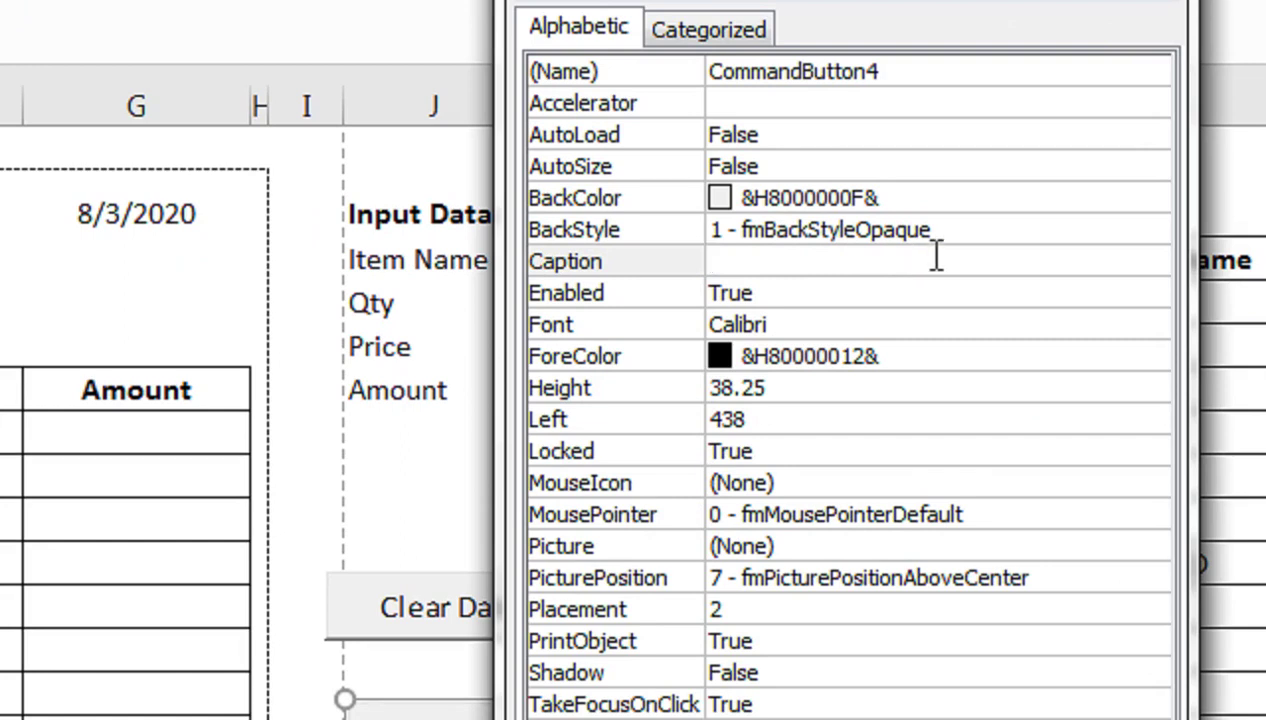
text(pRINT)
key(BackSpace)
key(BackSpace)
key(BackSpace)
text(Print)
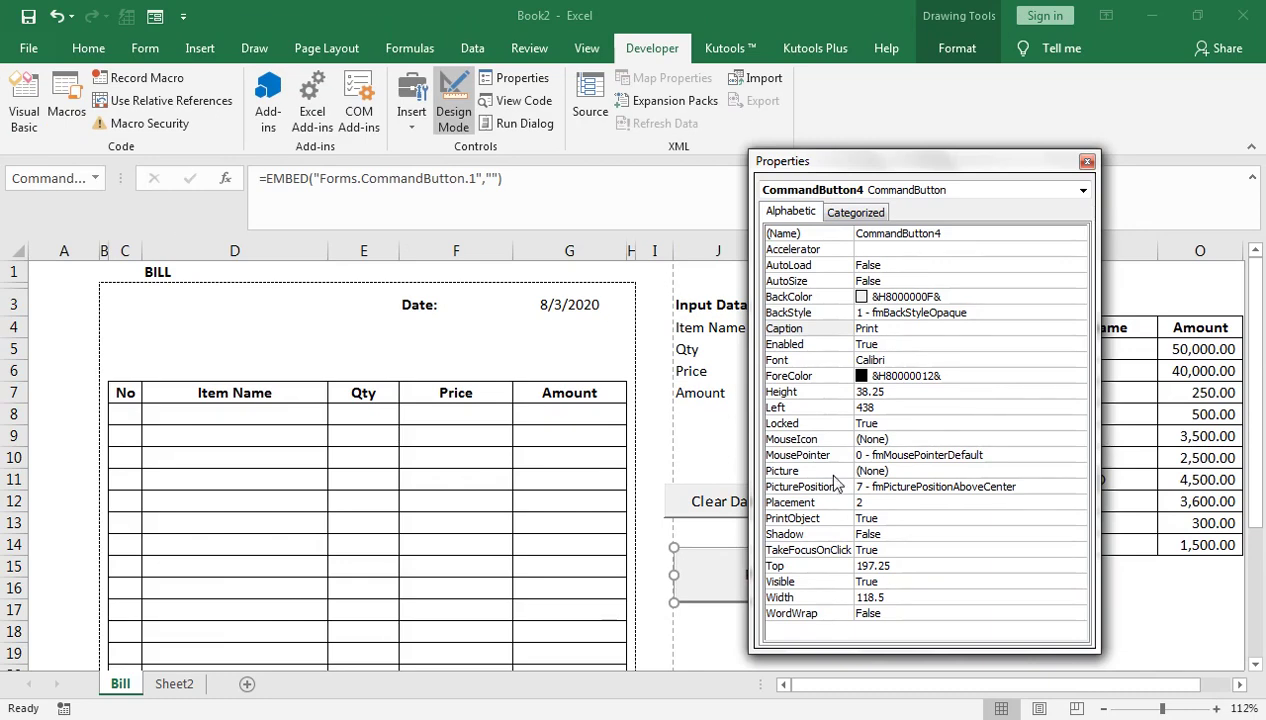
click(1086, 161)
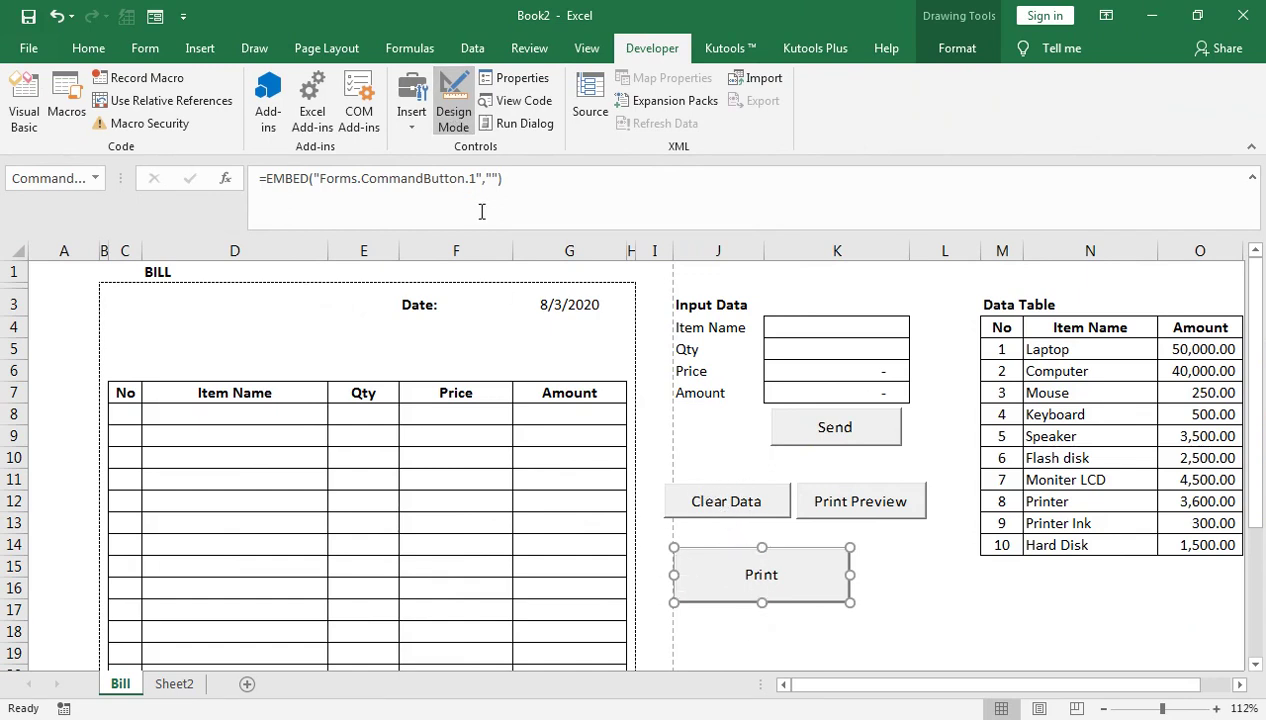
click(466, 128)
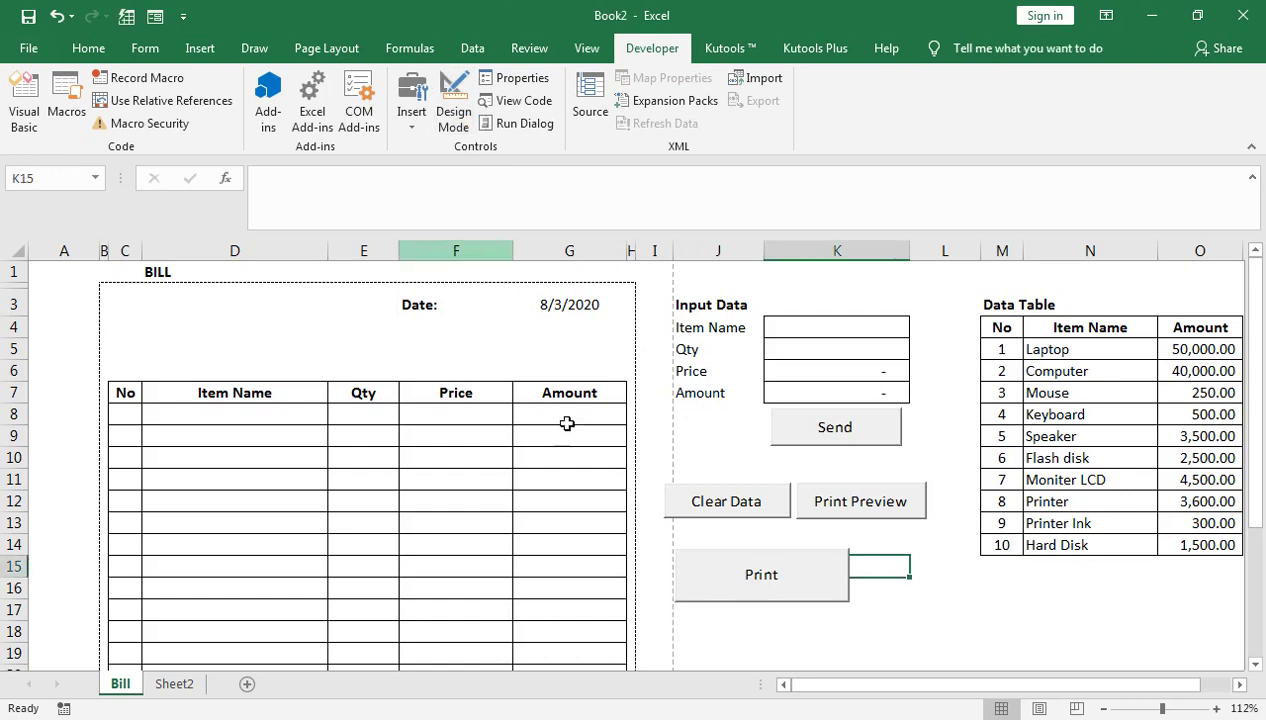
click(769, 590)
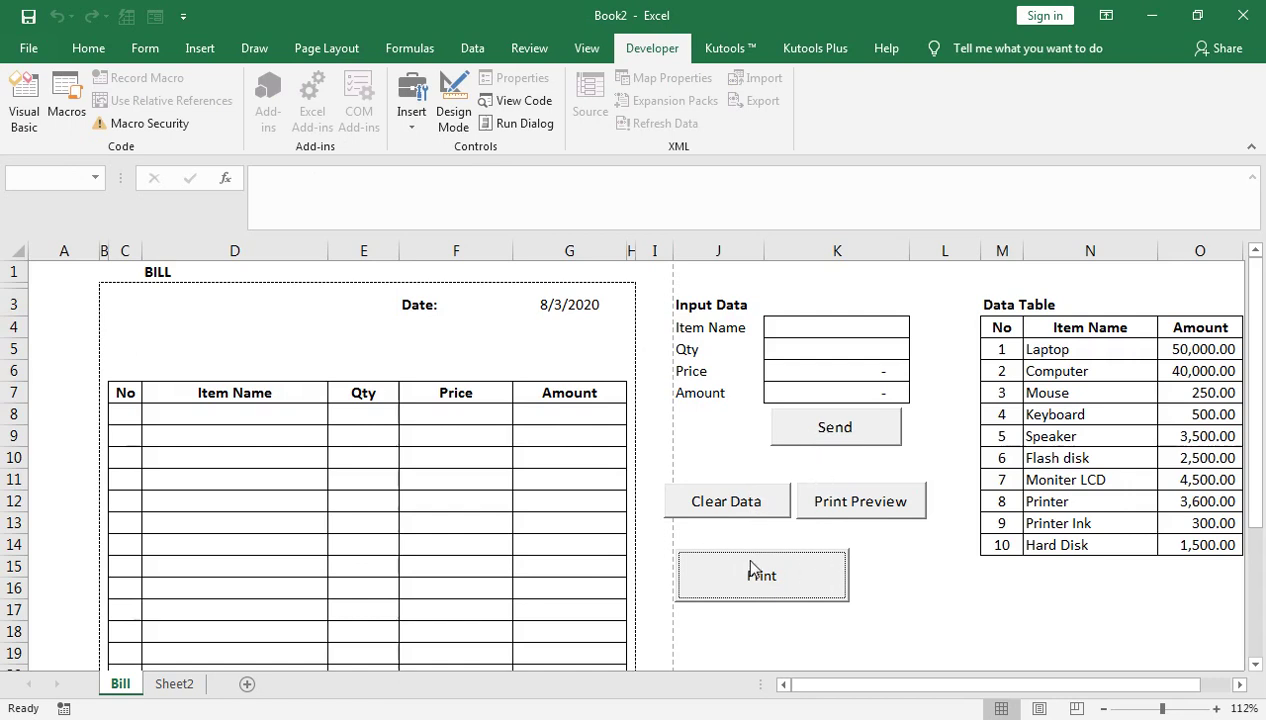
click(453, 112)
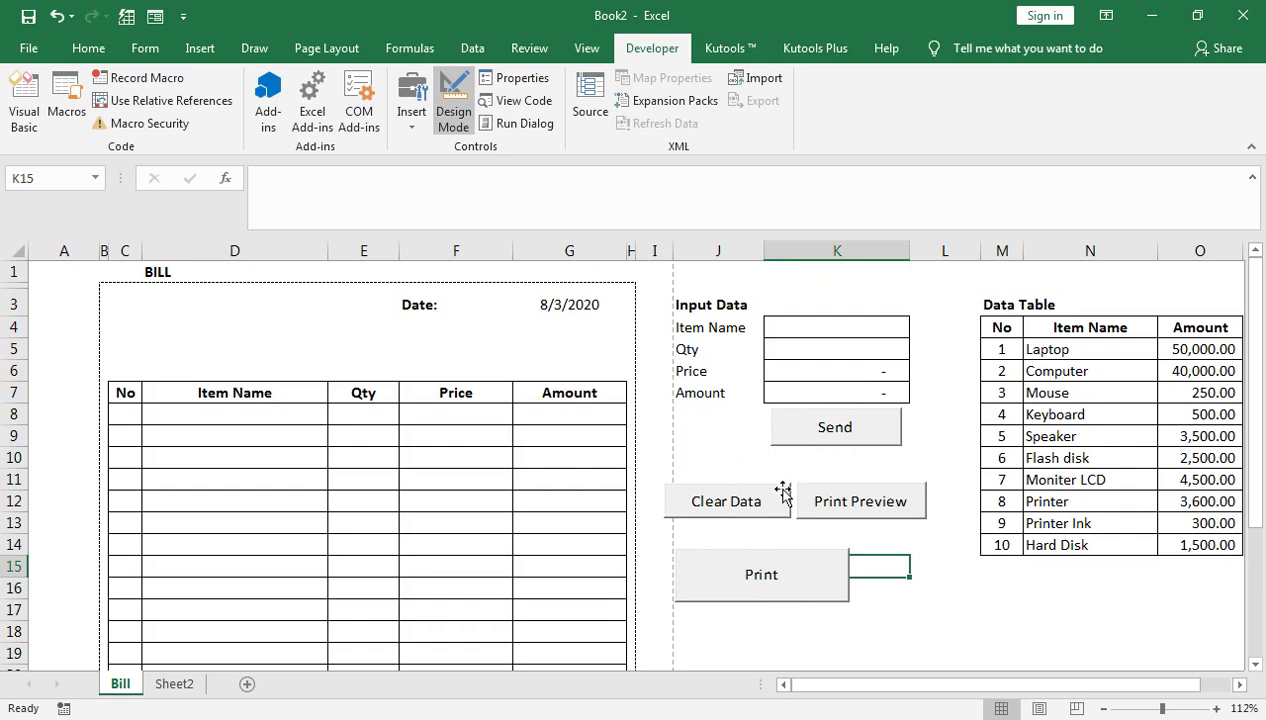
Step: Open the sheet's VBA code and go to CommandButton4's empty click procedure
double_click(825, 432)
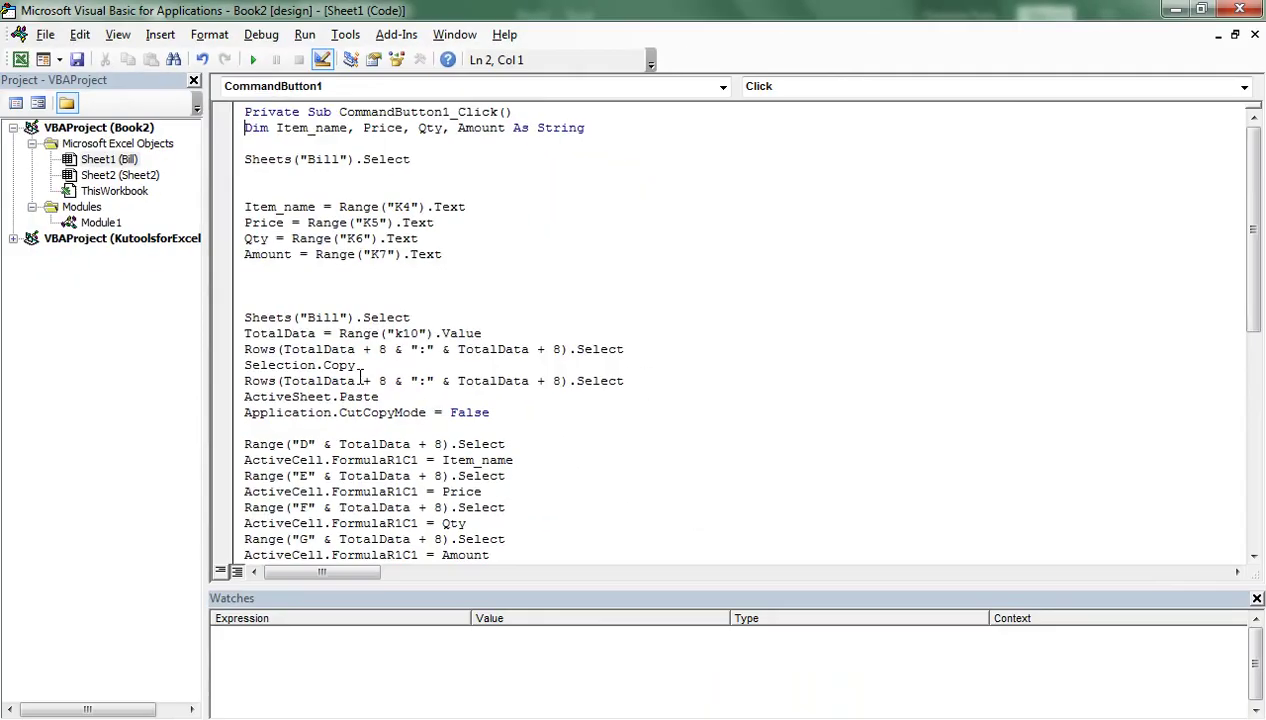
scroll(360, 373, down, 2)
scroll(360, 375, down, 3)
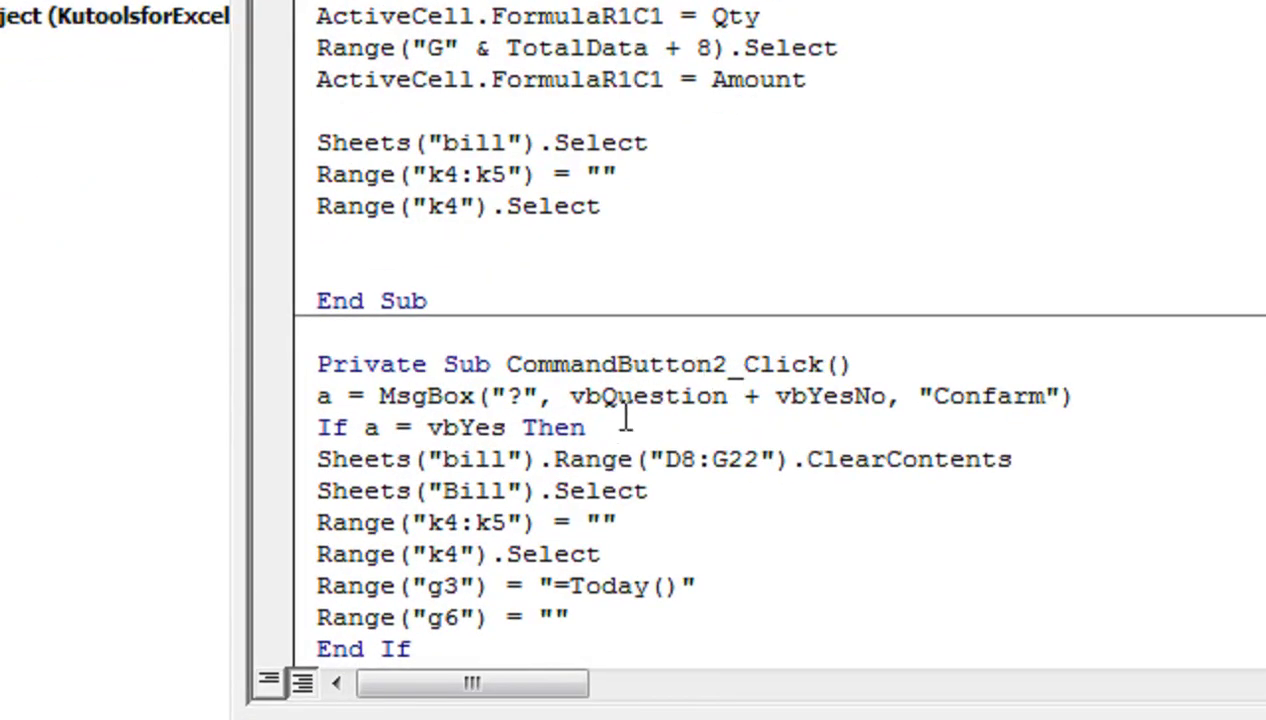
scroll(375, 440, down, 1)
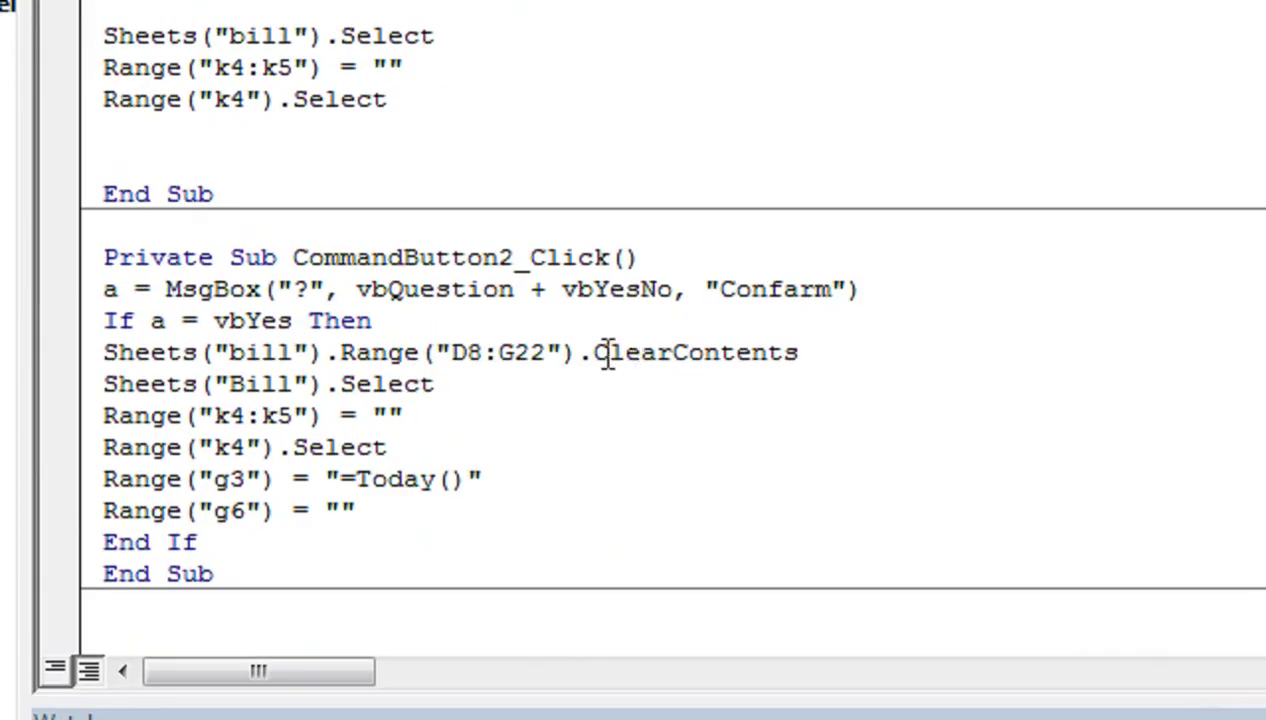
scroll(380, 316, down, 2)
scroll(380, 316, down, 1)
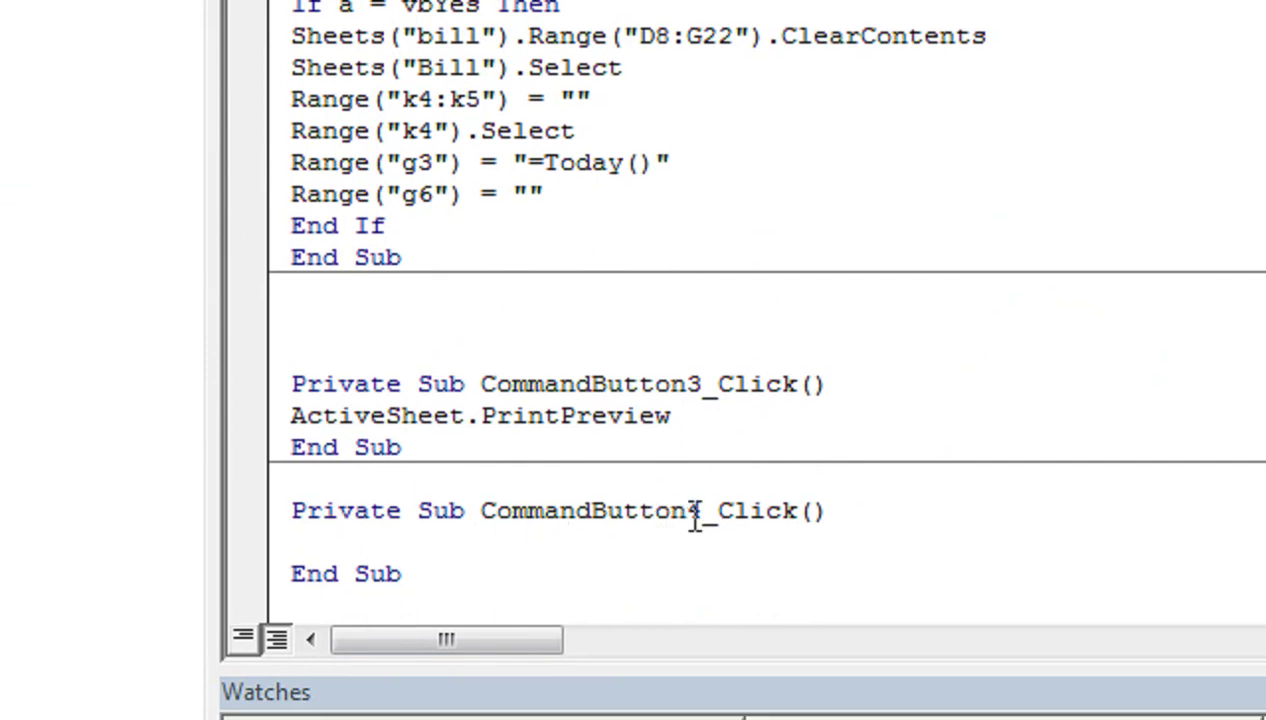
click(335, 542)
Step: Copy ActiveSheet.PrintPreview into CommandButton4_Click and change it to ActiveSheet.Printout
click(703, 415)
key(shift+Left)
key(shift+Left)
key(shift+Left)
key(shift+Left)
key(shift+Left)
key(shift+Left)
key(shift+Left)
key(shift+Left)
key(shift+Left)
key(ctrl+c)
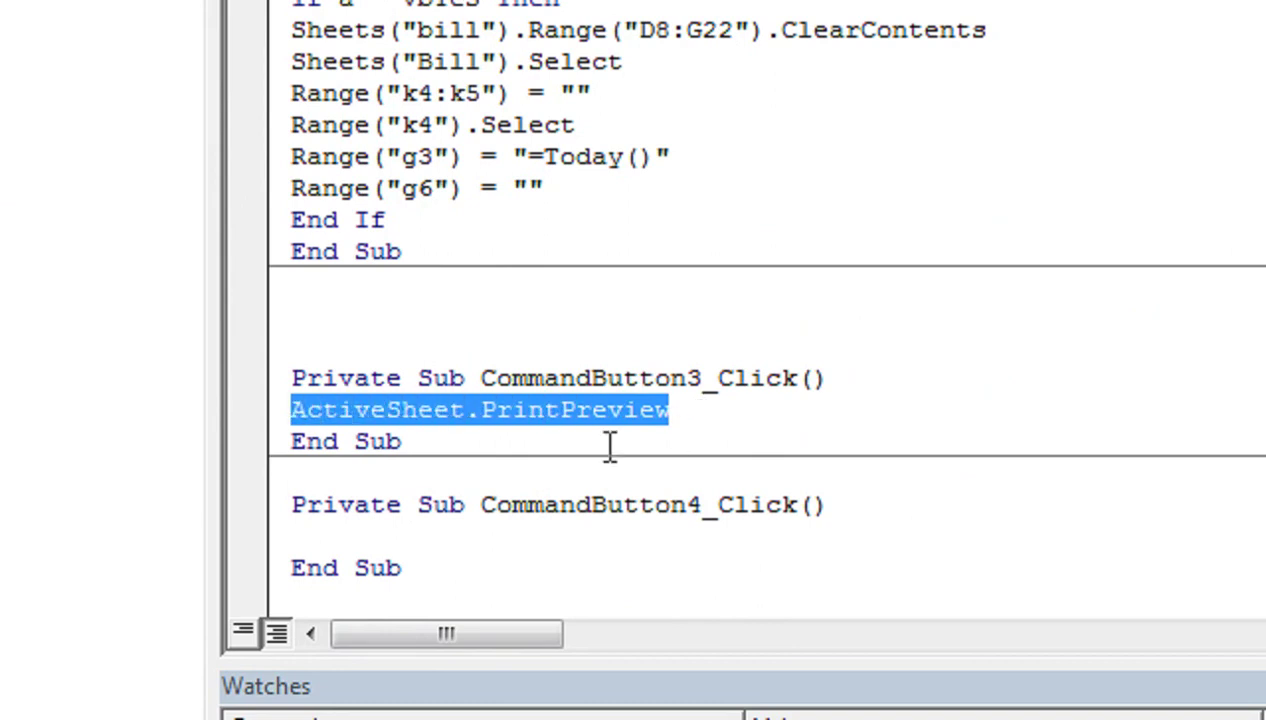
click(348, 537)
key(ctrl+v)
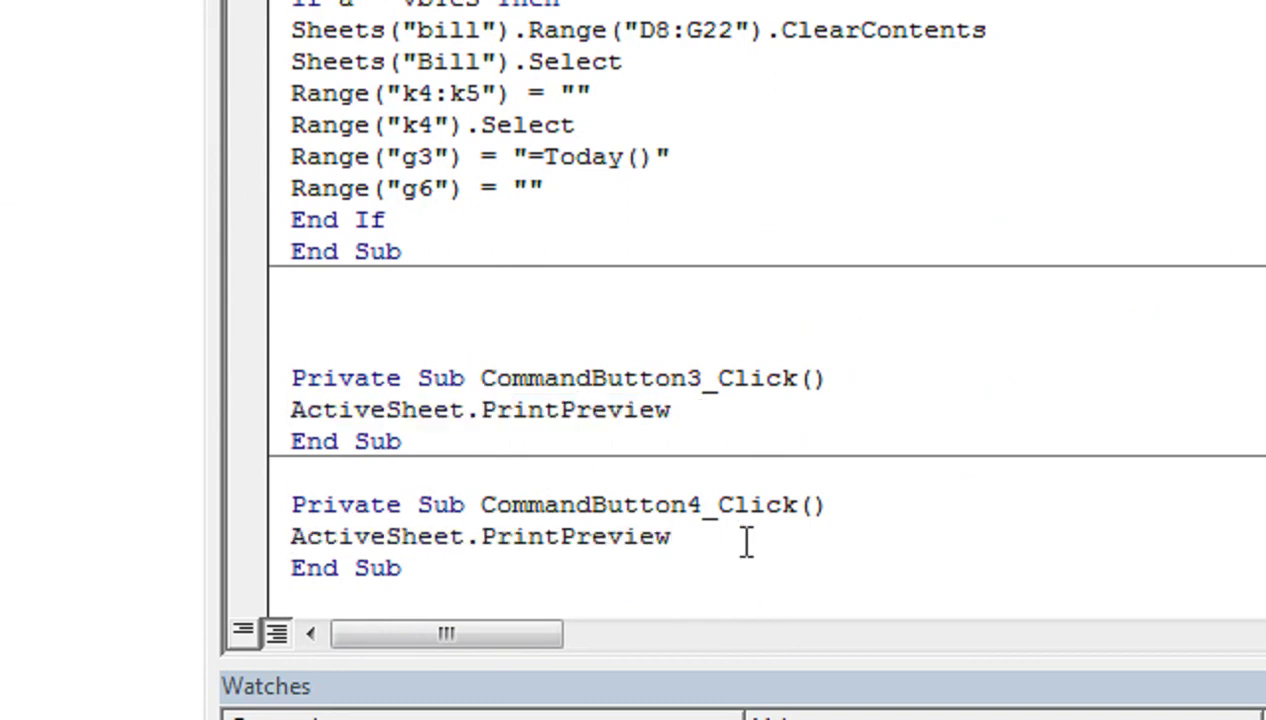
key(BackSpace)
key(BackSpace)
key(BackSpace)
key(BackSpace)
key(BackSpace)
key(BackSpace)
key(BackSpace)
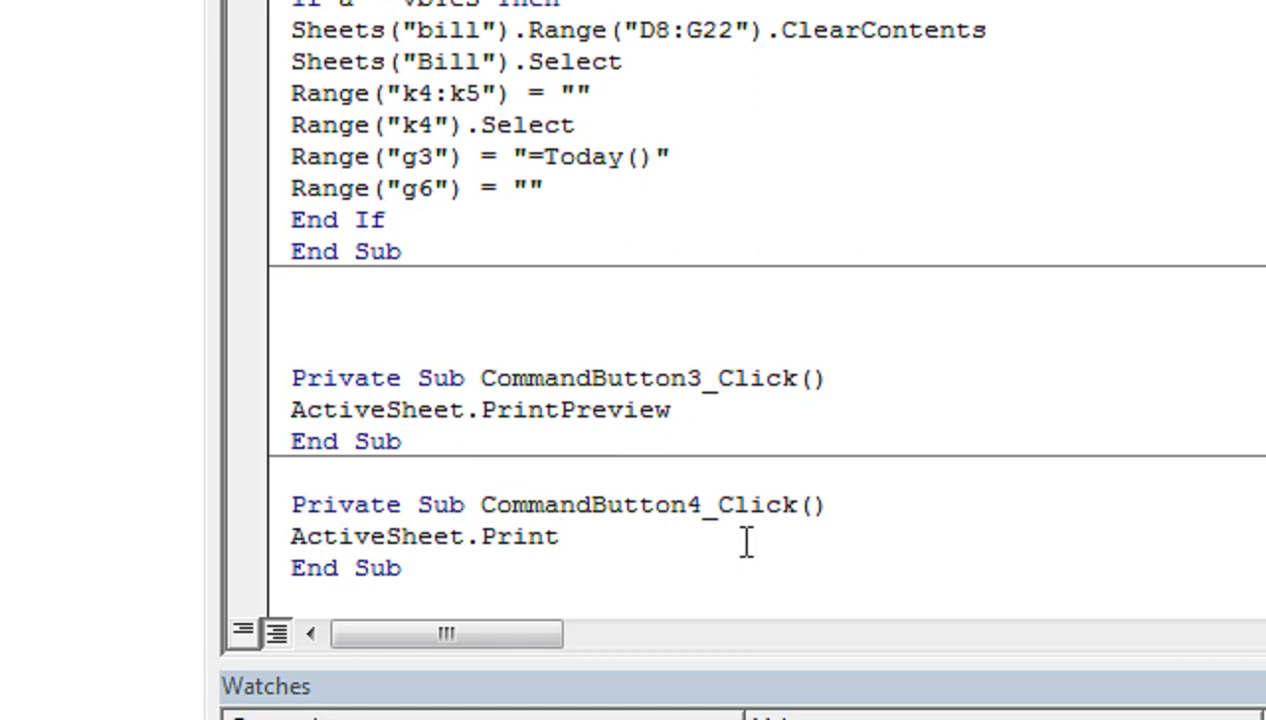
text(out)
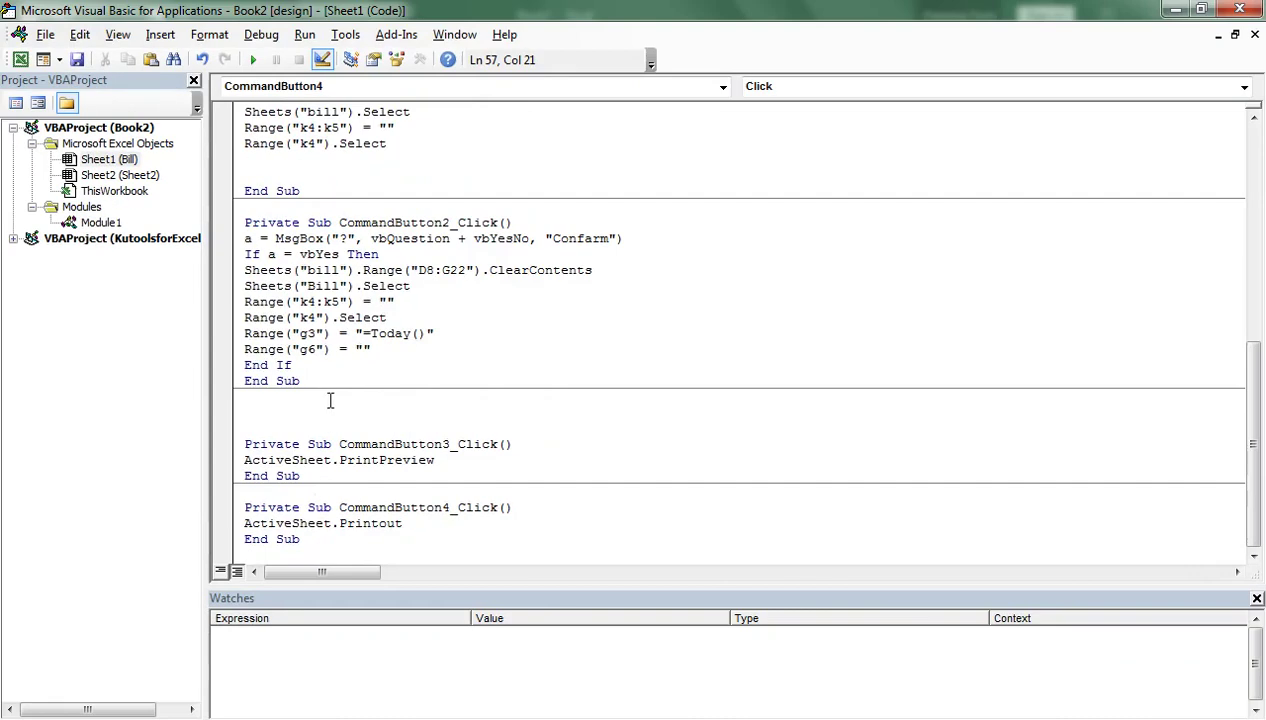
scroll(385, 405, up, 4)
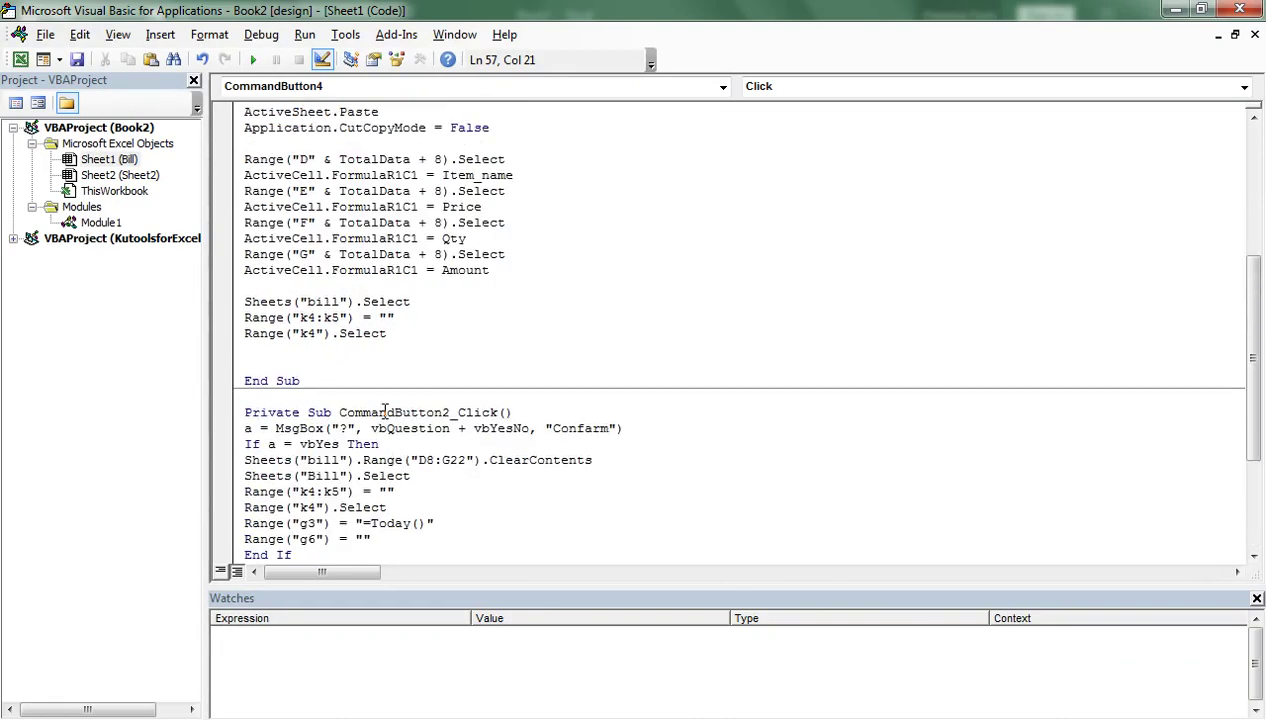
scroll(387, 415, up, 4)
scroll(377, 420, up, 2)
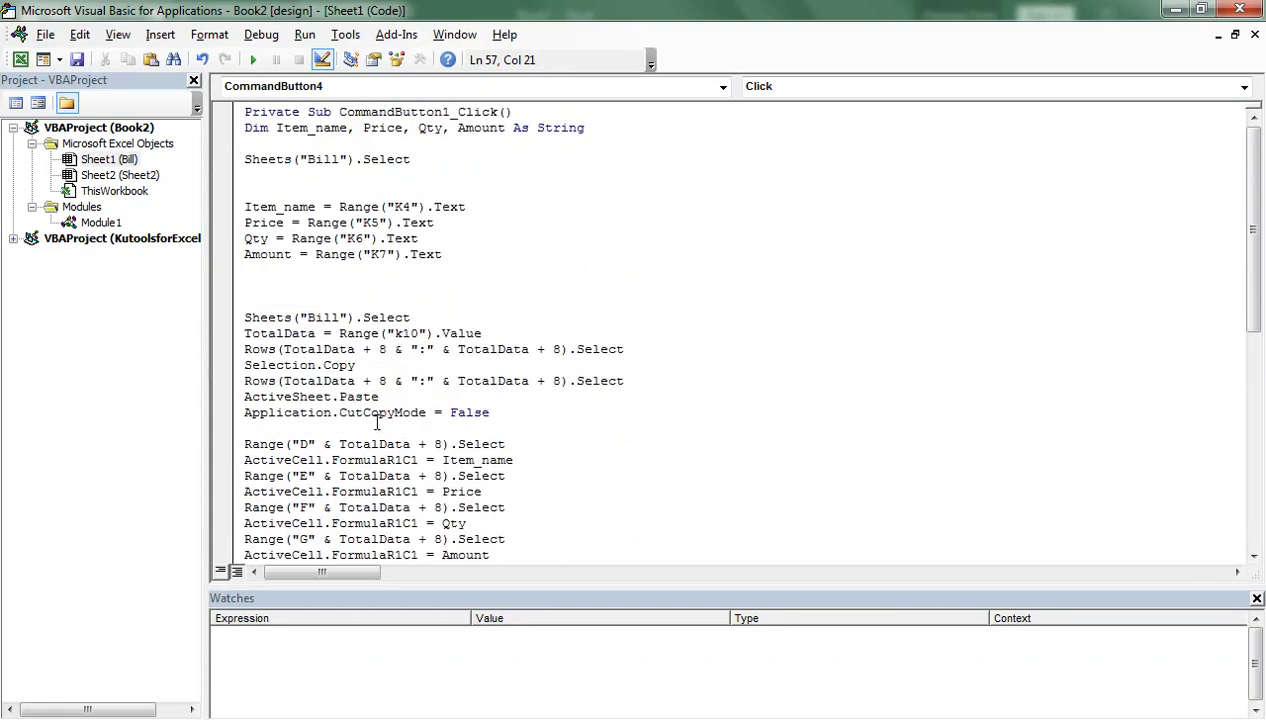
Step: Restore the VBA editor to a floating window, reposition it, and return to the Bill sheet
click(1201, 10)
mouse_move(355, 84)
mouse_down()
mouse_move(640, 192)
mouse_move(850, 225)
mouse_up()
click(235, 392)
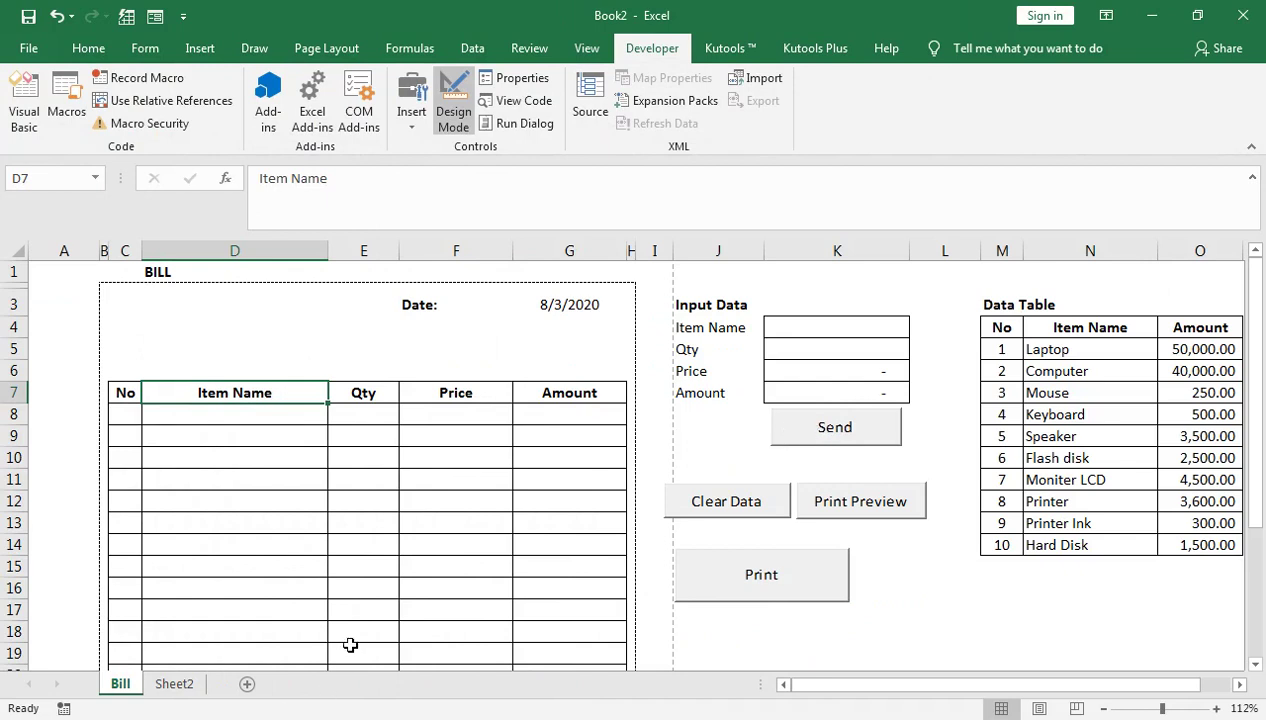
click(450, 600)
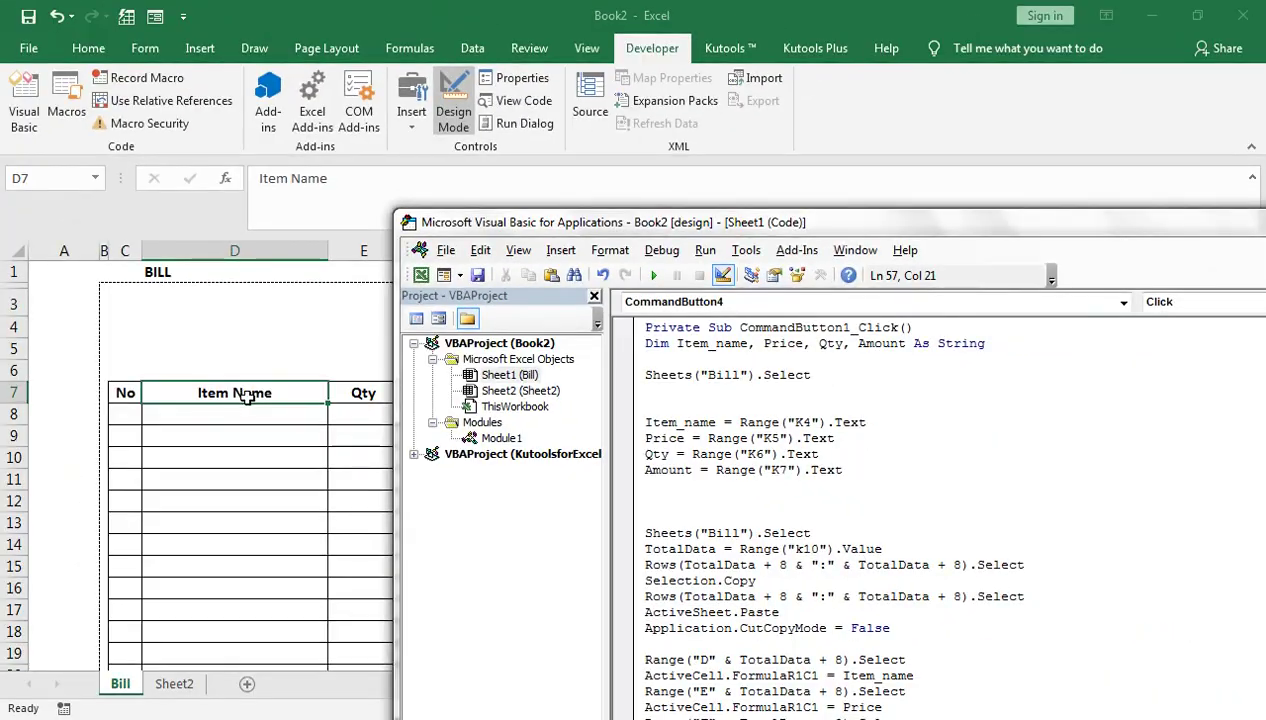
drag(545, 230, 450, 425)
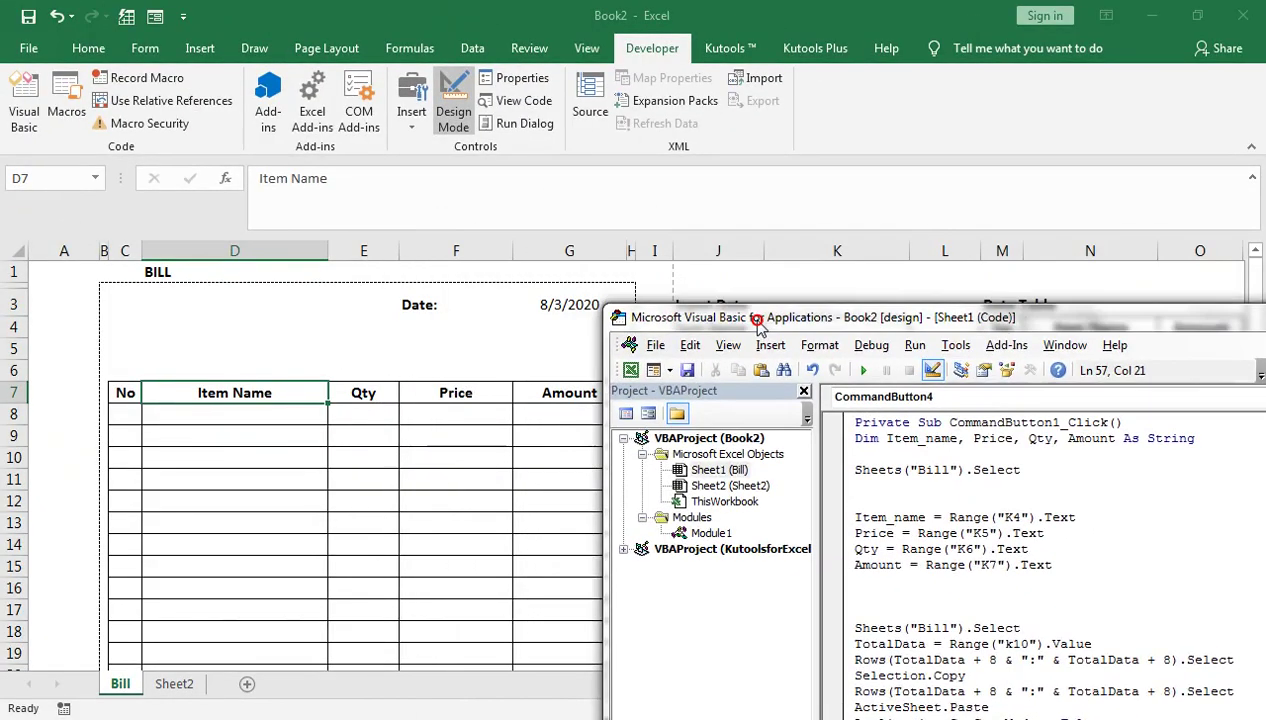
double_click(450, 425)
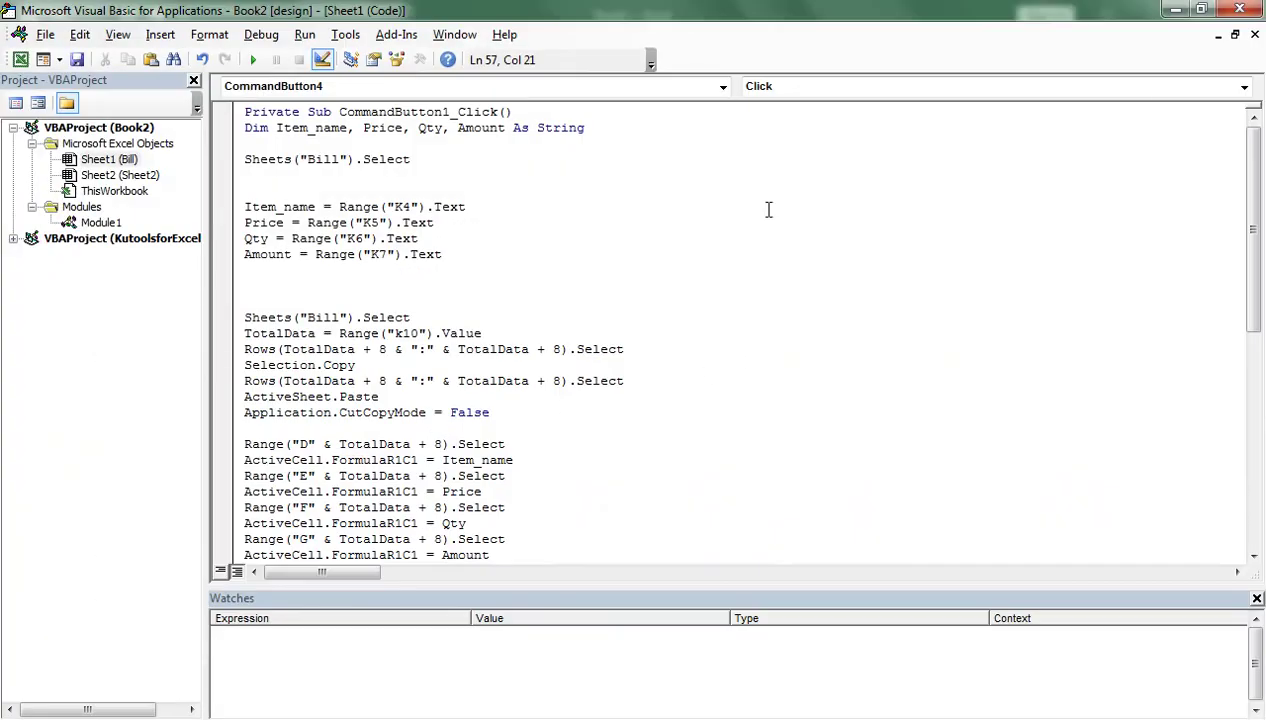
click(1201, 10)
drag(717, 440, 637, 507)
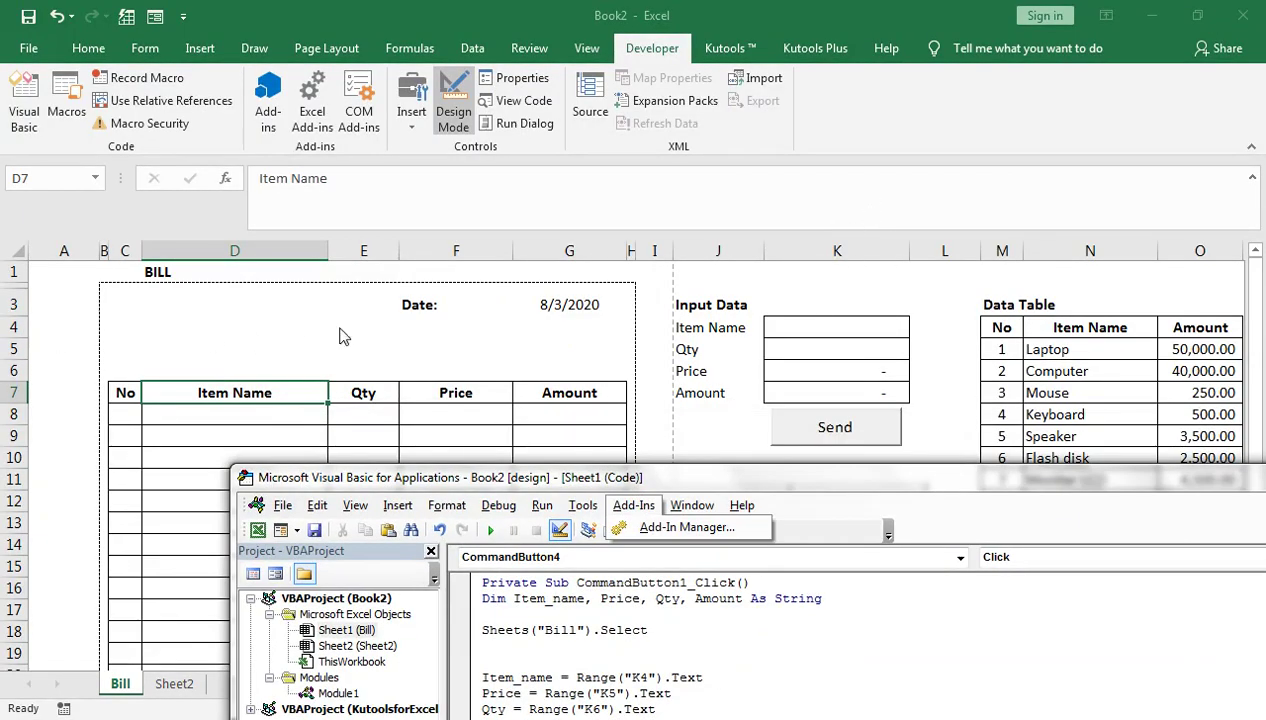
click(813, 327)
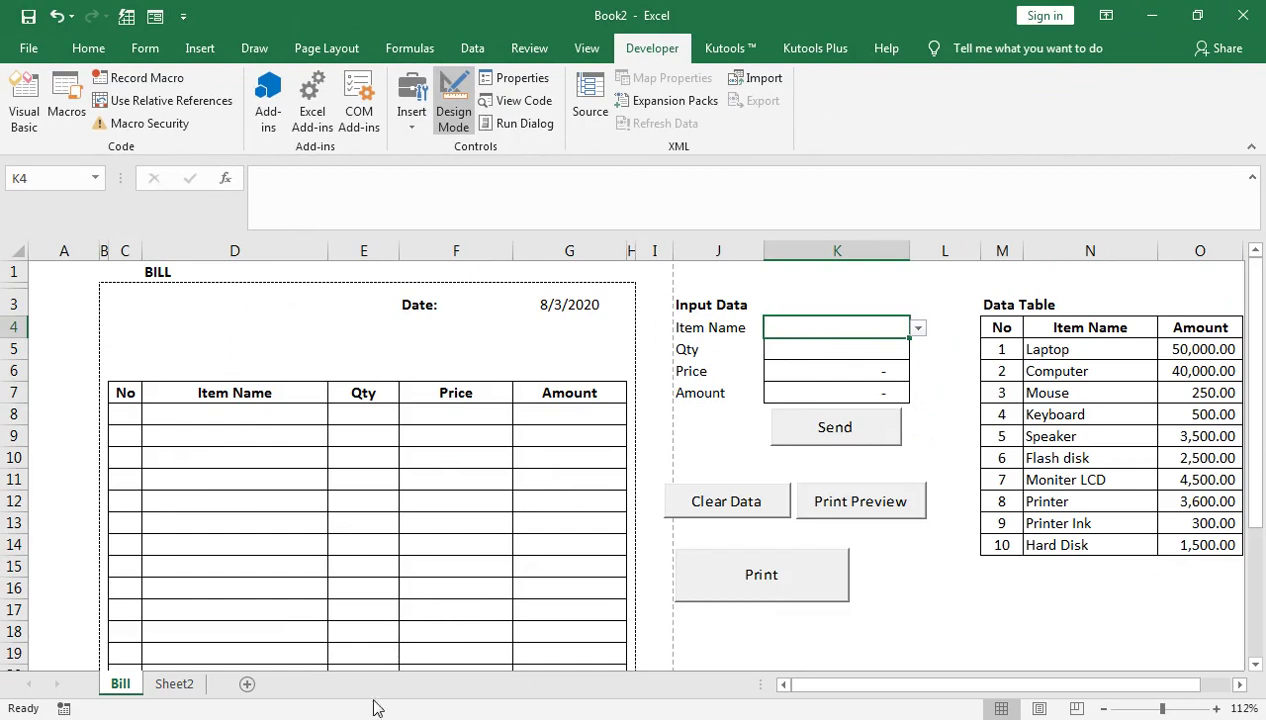
key(alt+Tab)
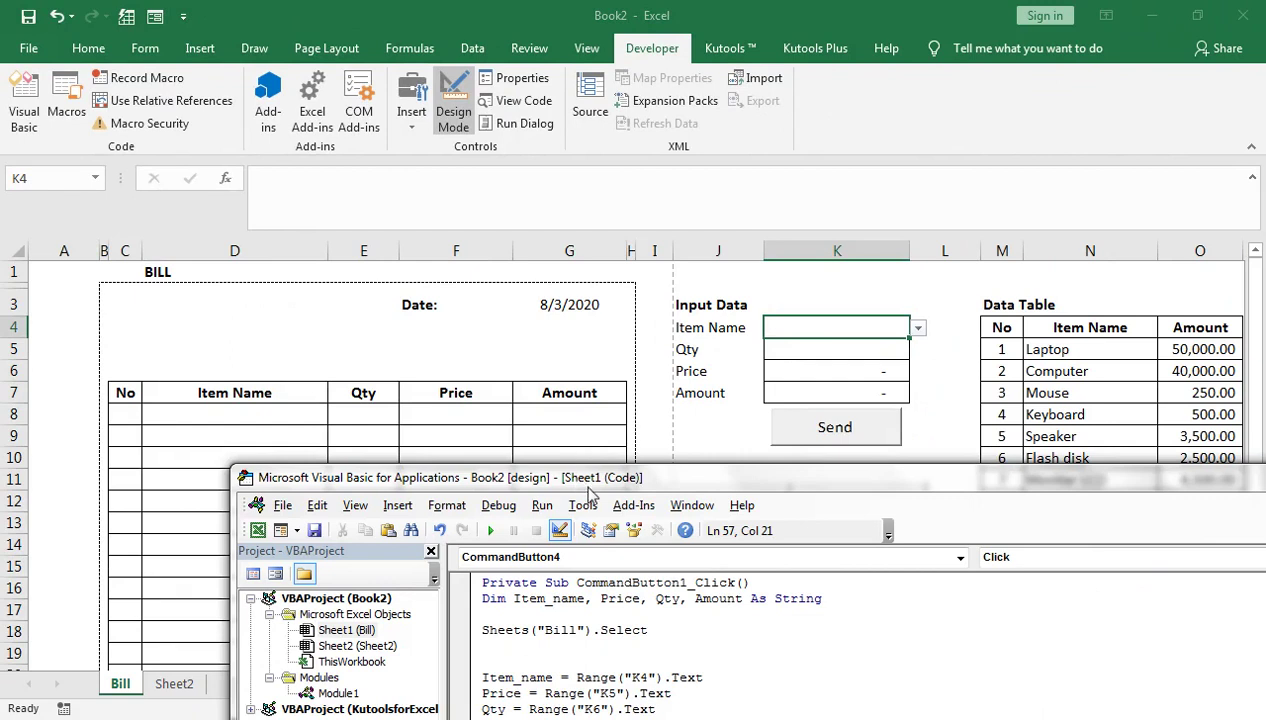
drag(588, 486, 507, 419)
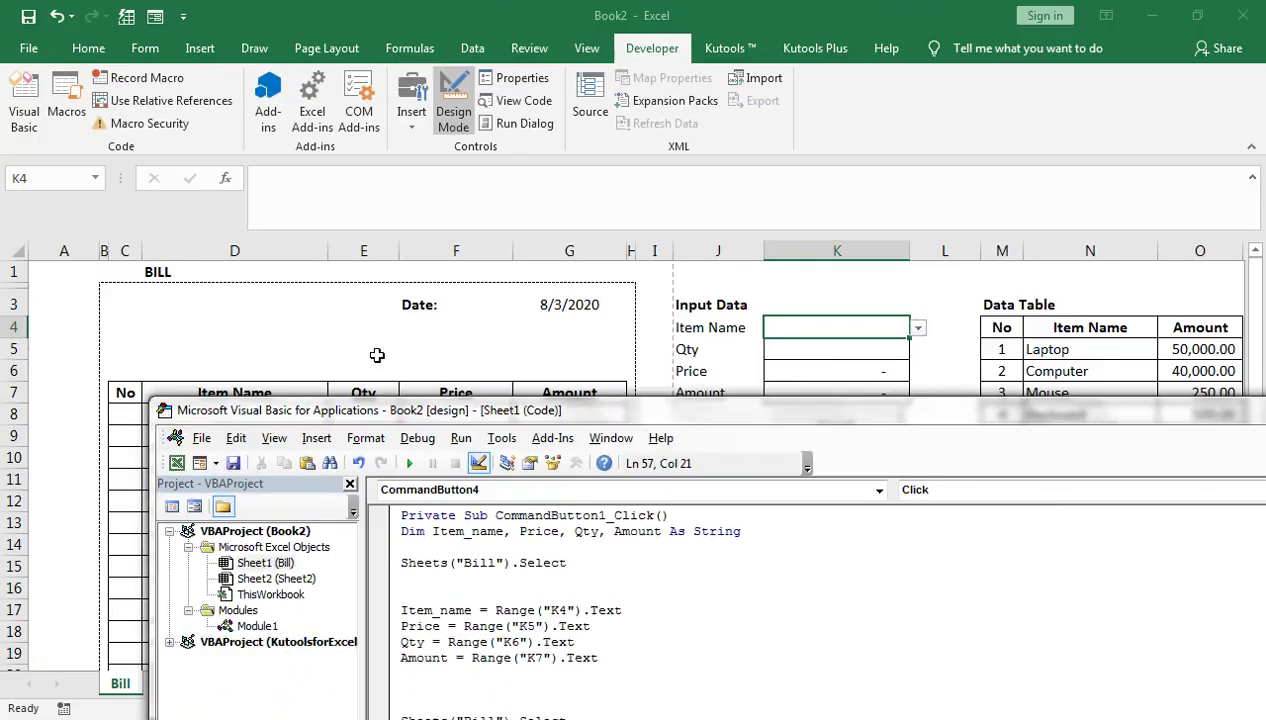
click(377, 355)
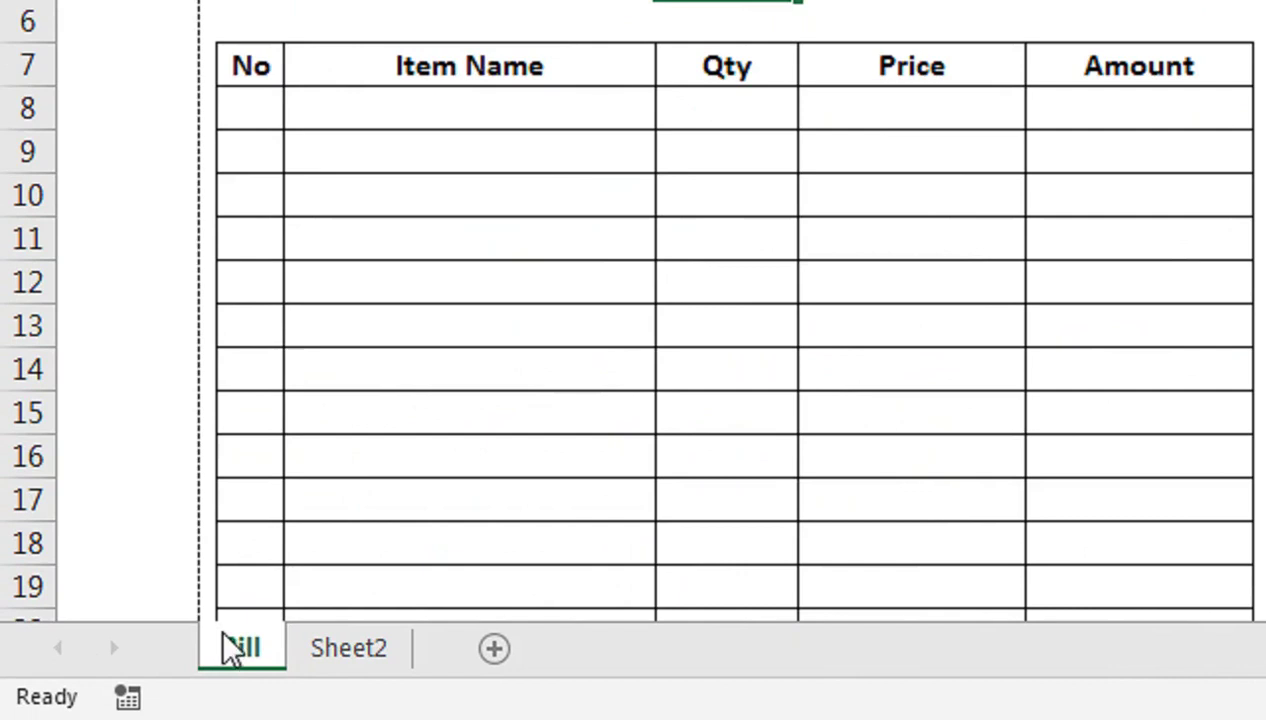
right_click(255, 665)
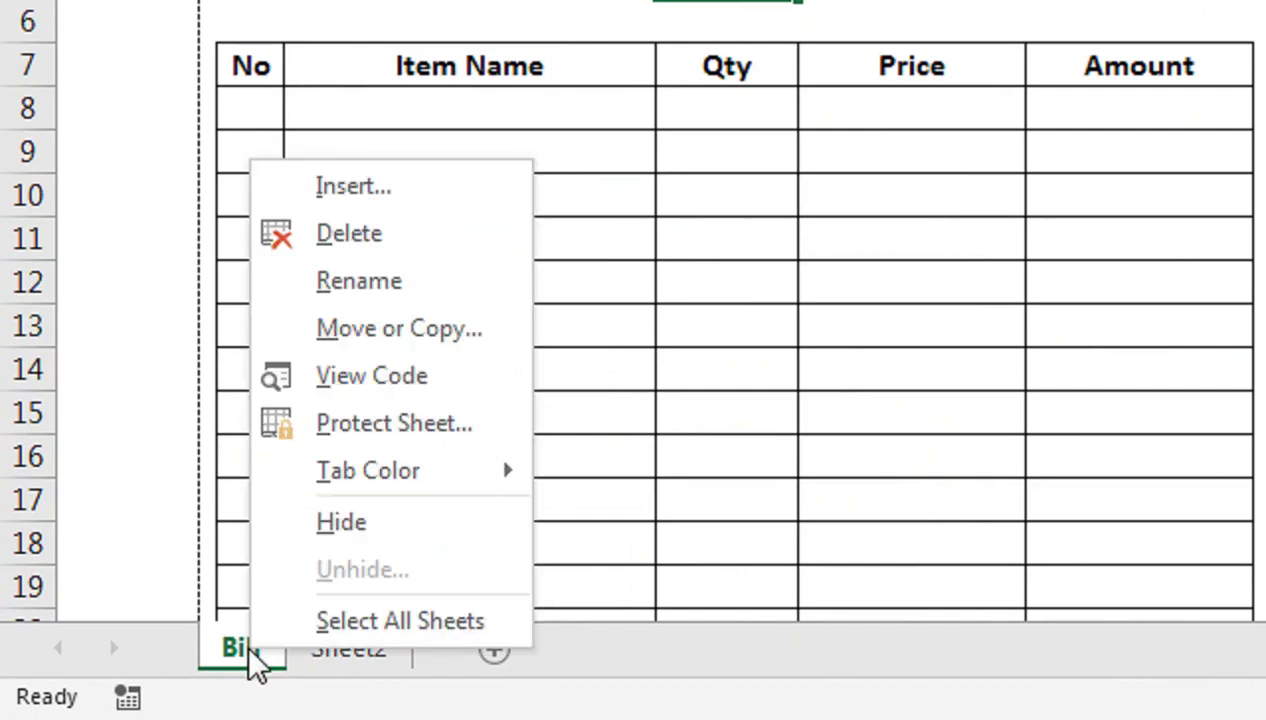
key(Escape)
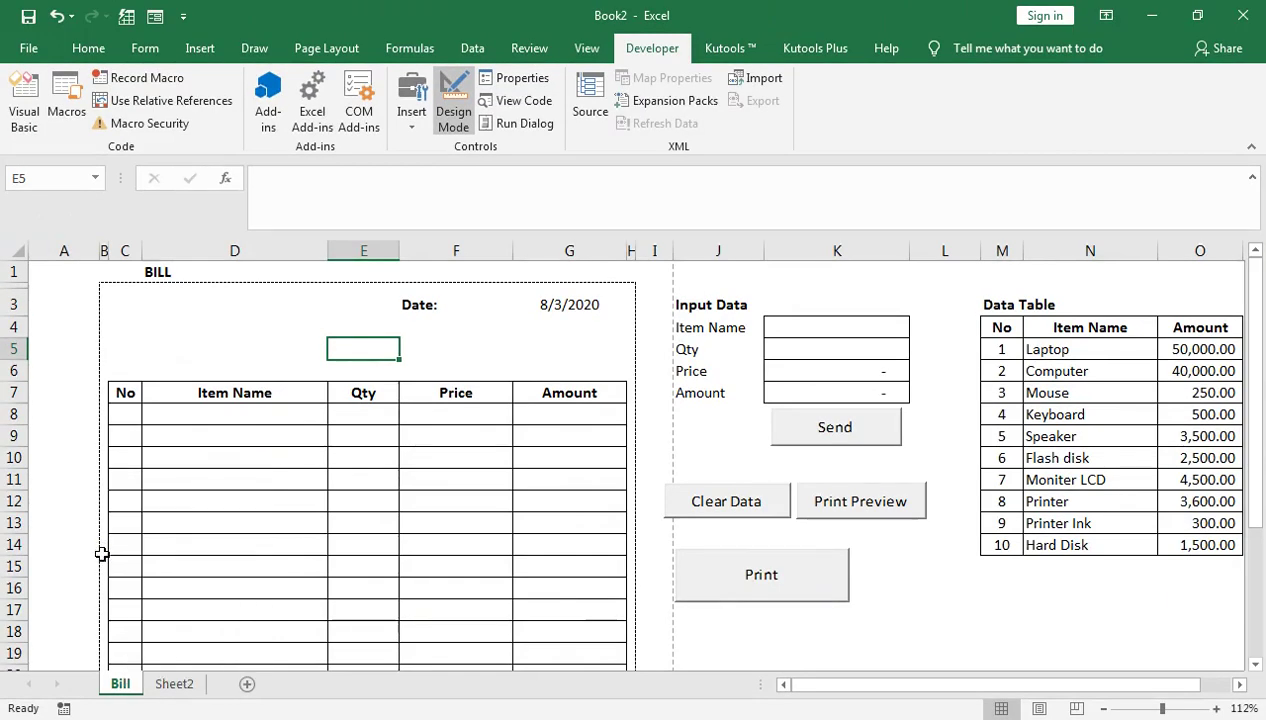
click(400, 655)
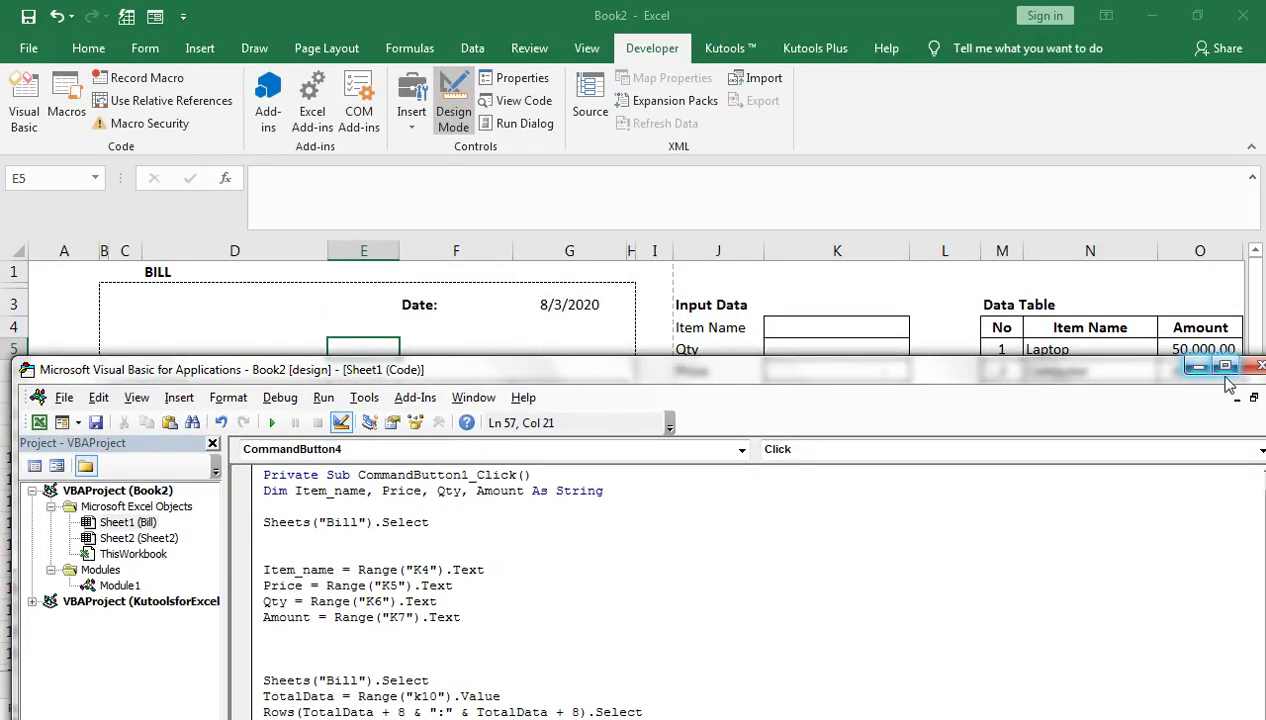
click(1210, 365)
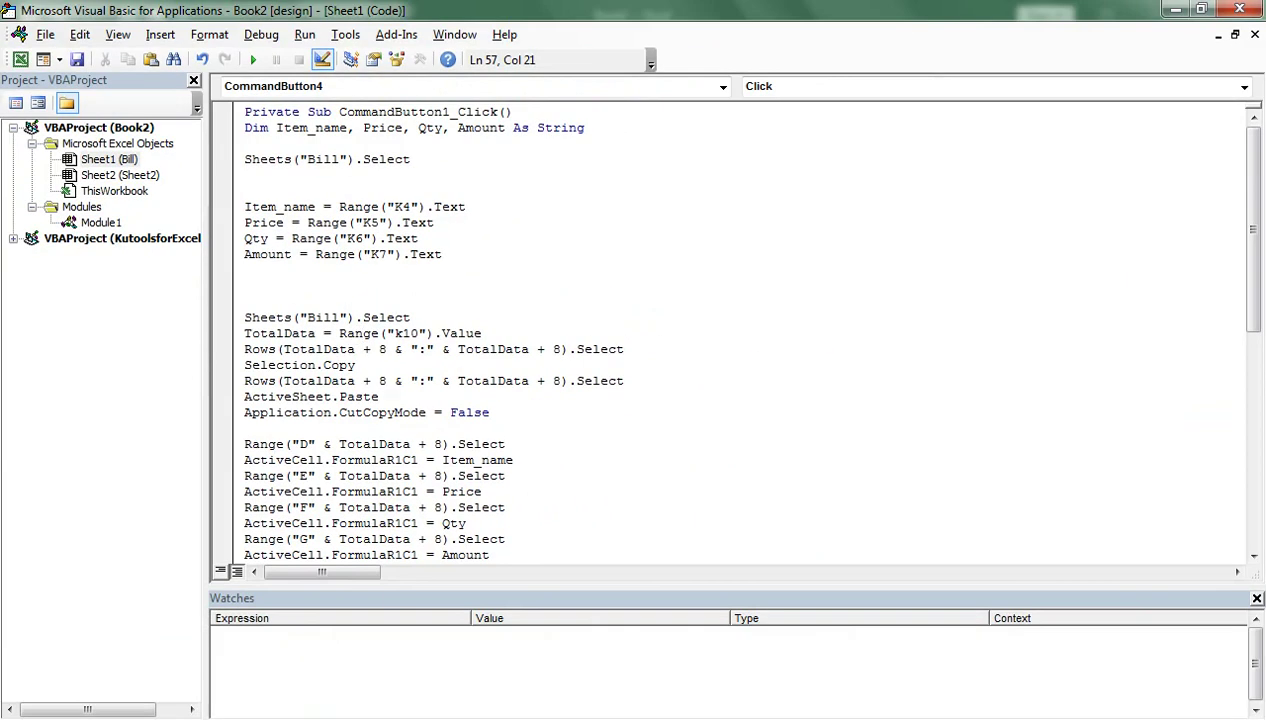
click(212, 662)
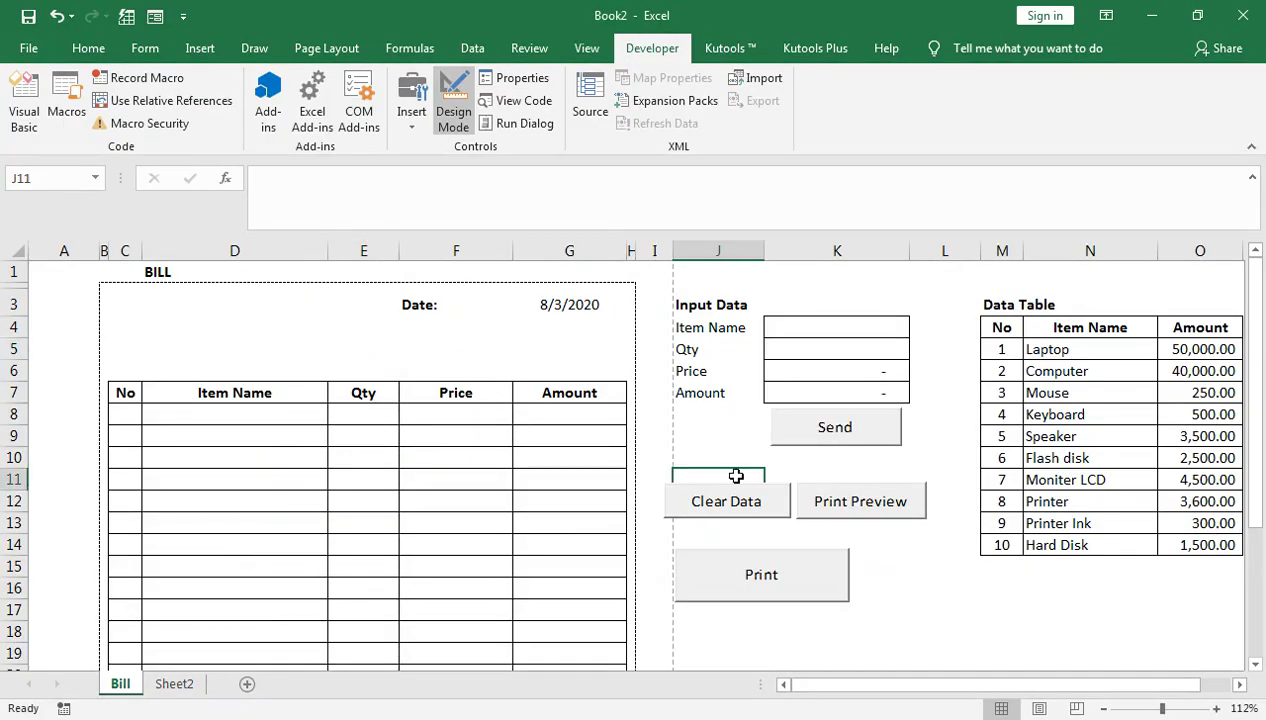
Step: Make the Total Data label and count in J10:K10 black
key(Right)
key(Up)
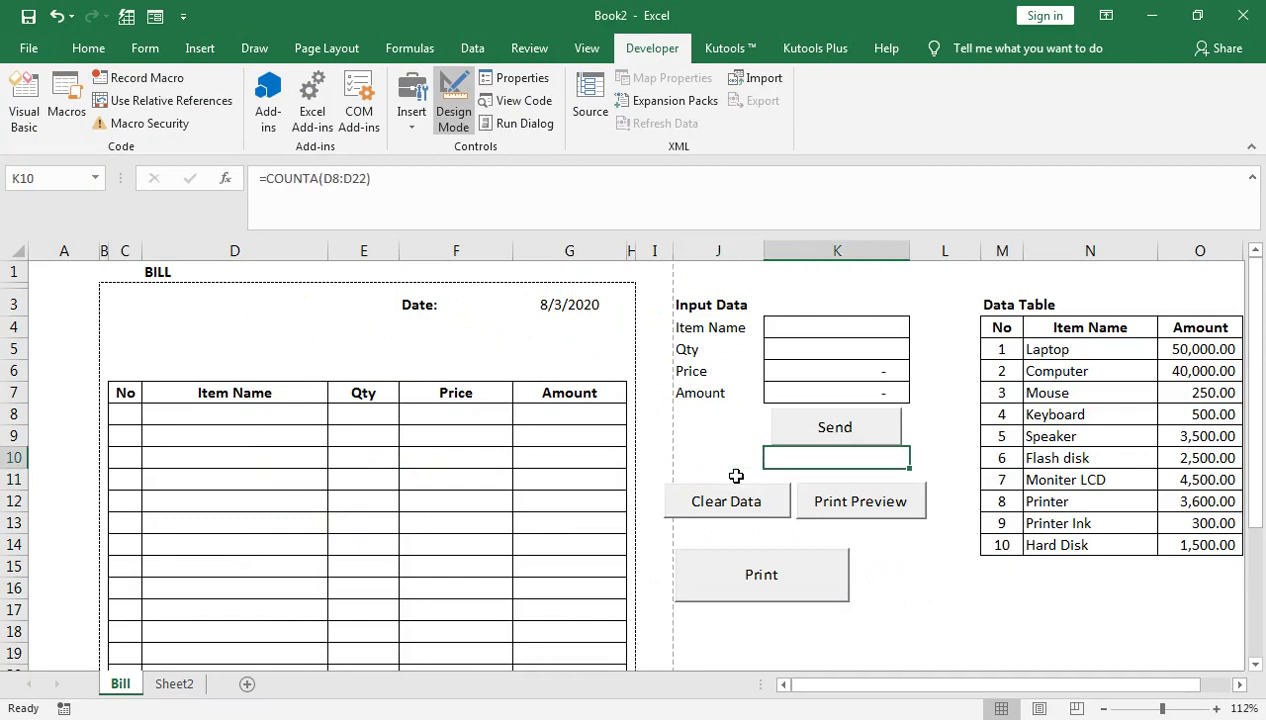
key(shift+Left)
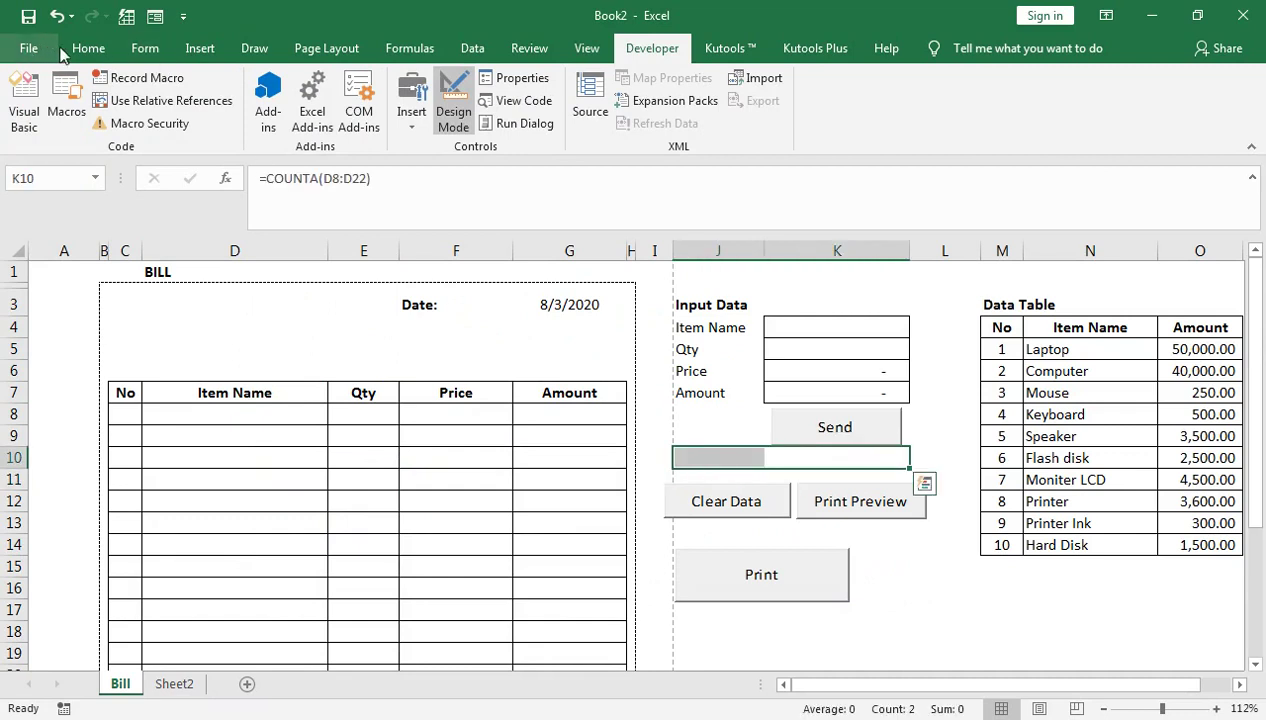
click(88, 48)
click(278, 116)
click(288, 189)
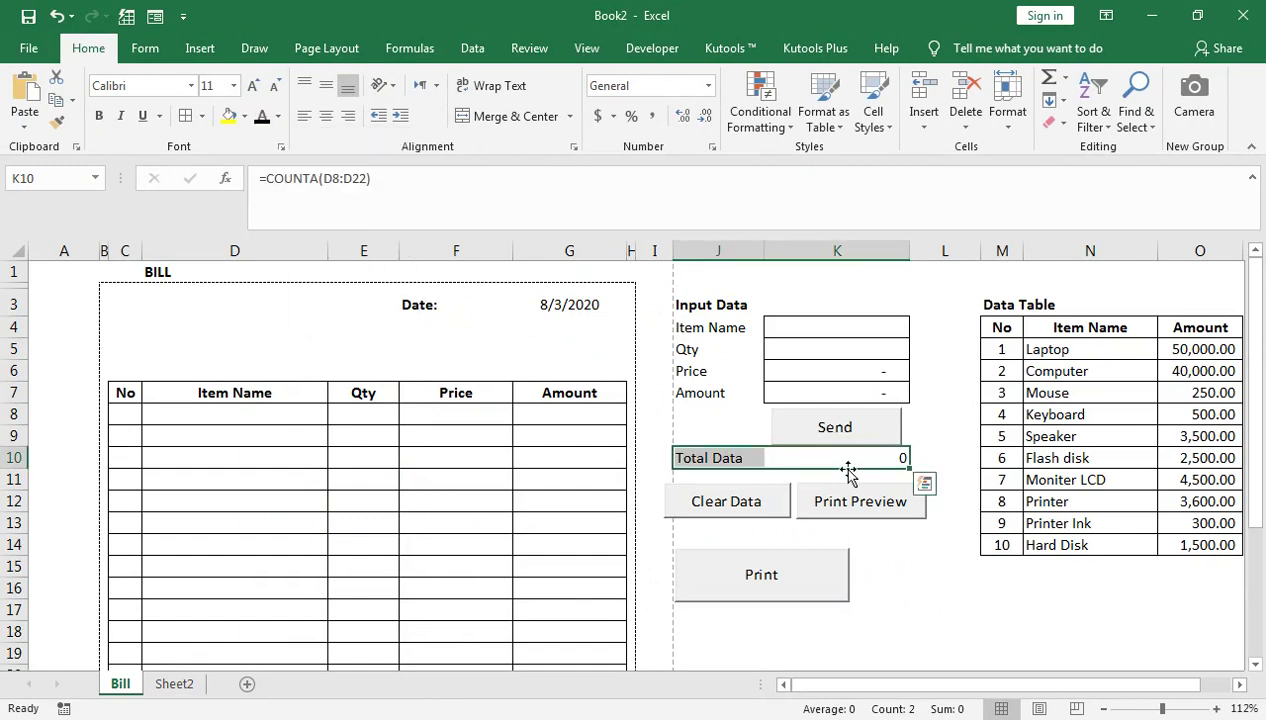
Step: Check the =COUNTA(D8:D22) formula in K10, then select Item Name cell K4
click(715, 458)
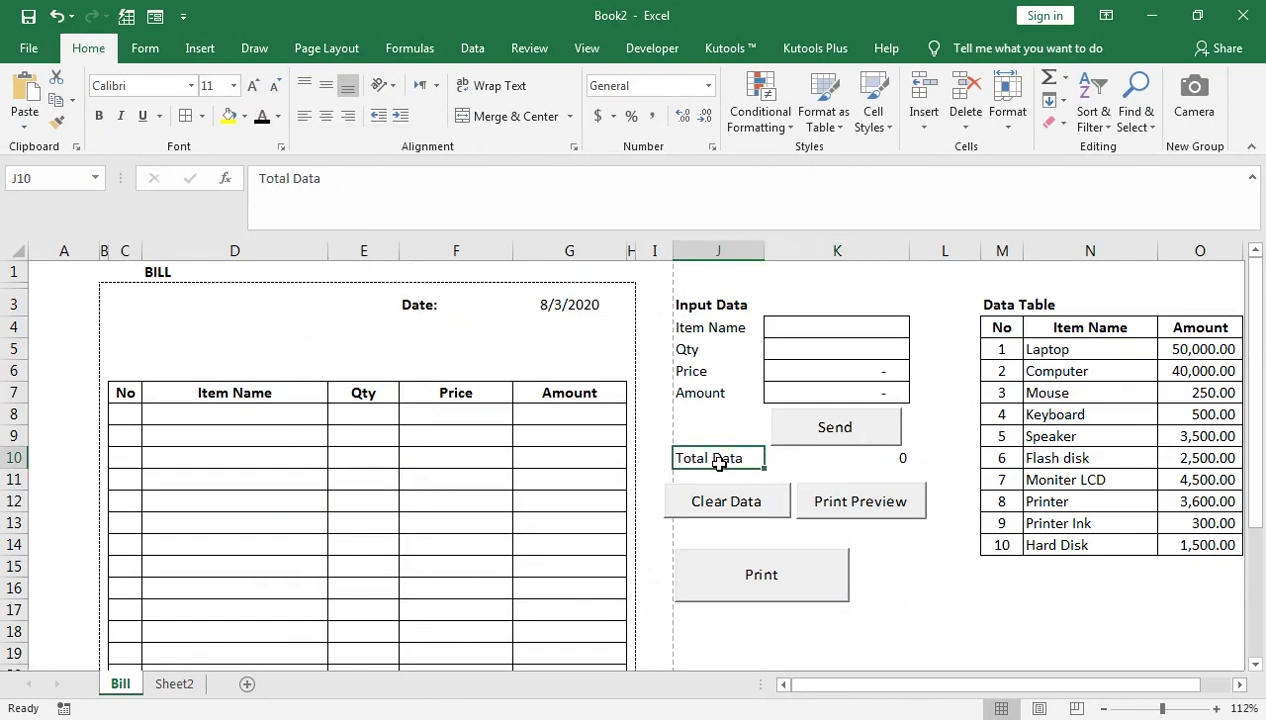
click(797, 458)
double_click(800, 458)
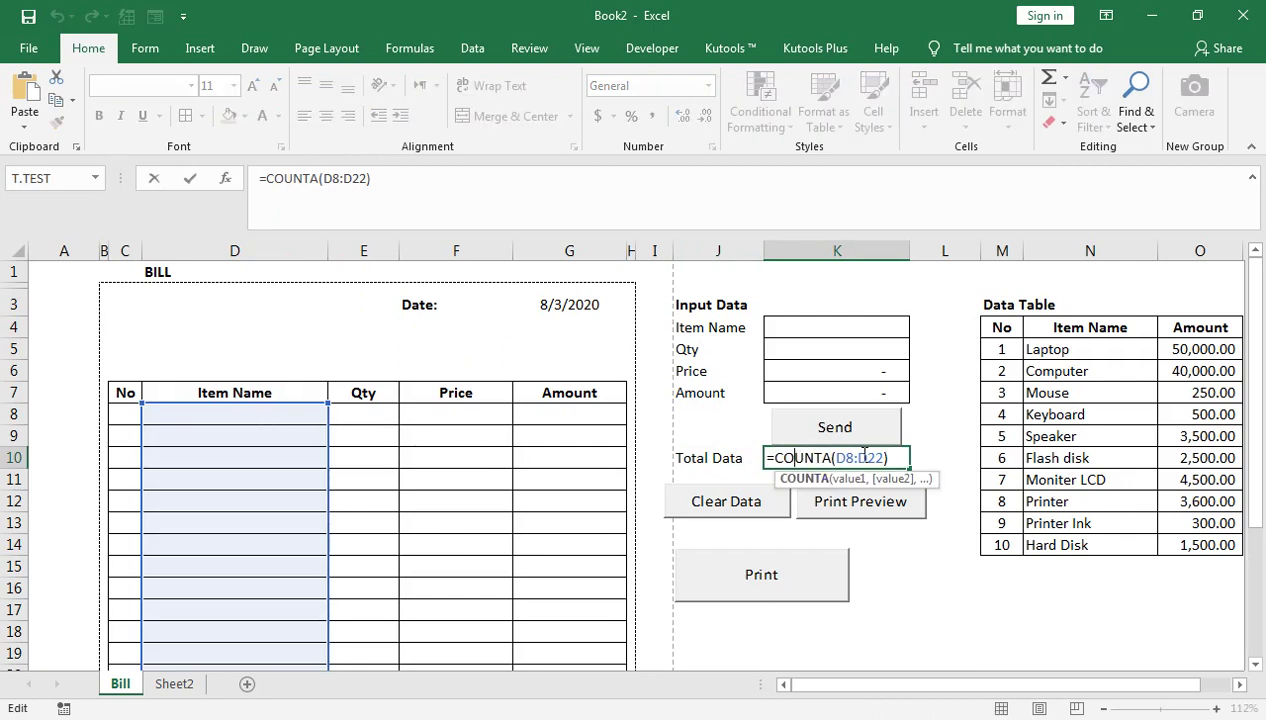
key(Return)
click(897, 331)
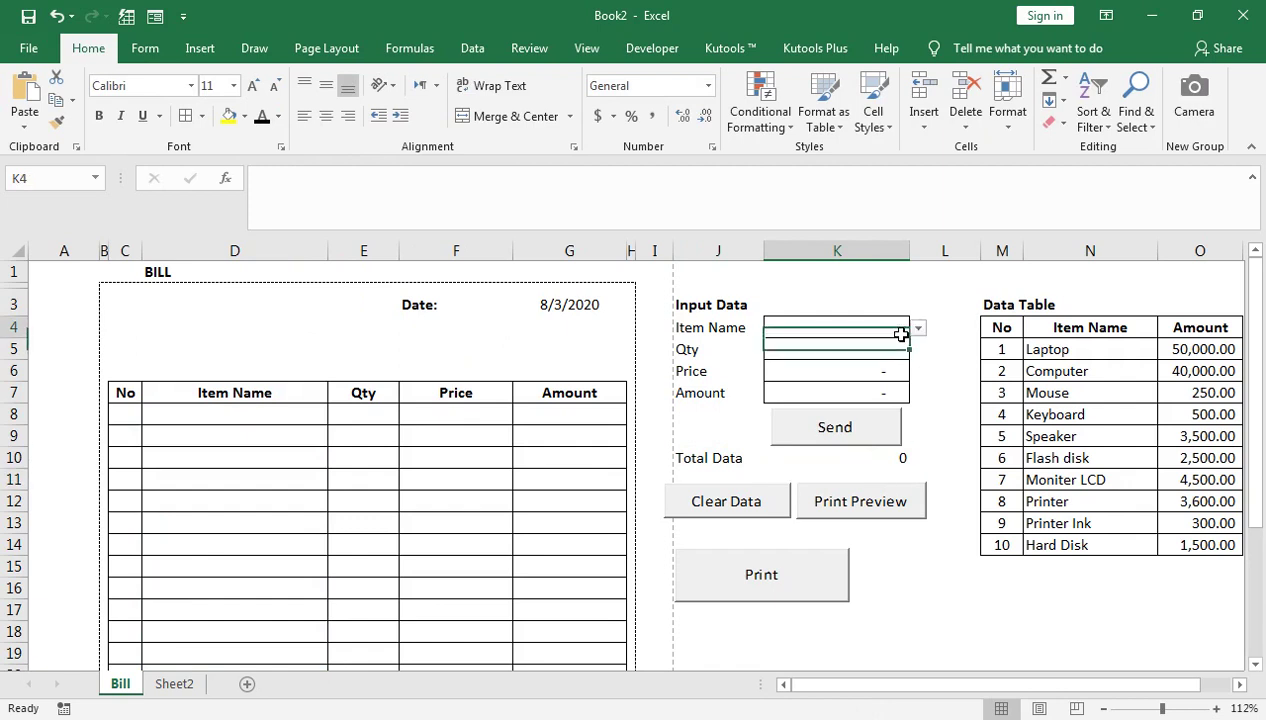
Step: Enter Mouse with quantity 10 in the input cells
click(918, 328)
click(888, 370)
click(876, 346)
text(10)
key(Return)
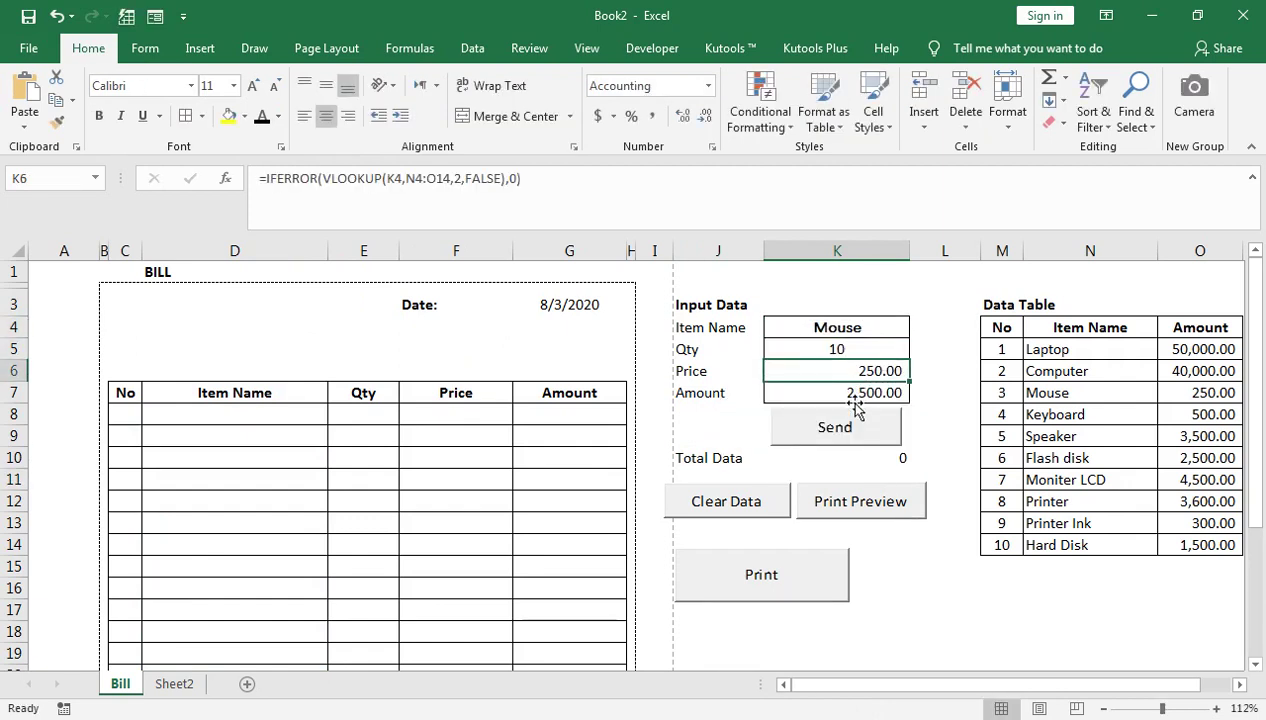
click(852, 422)
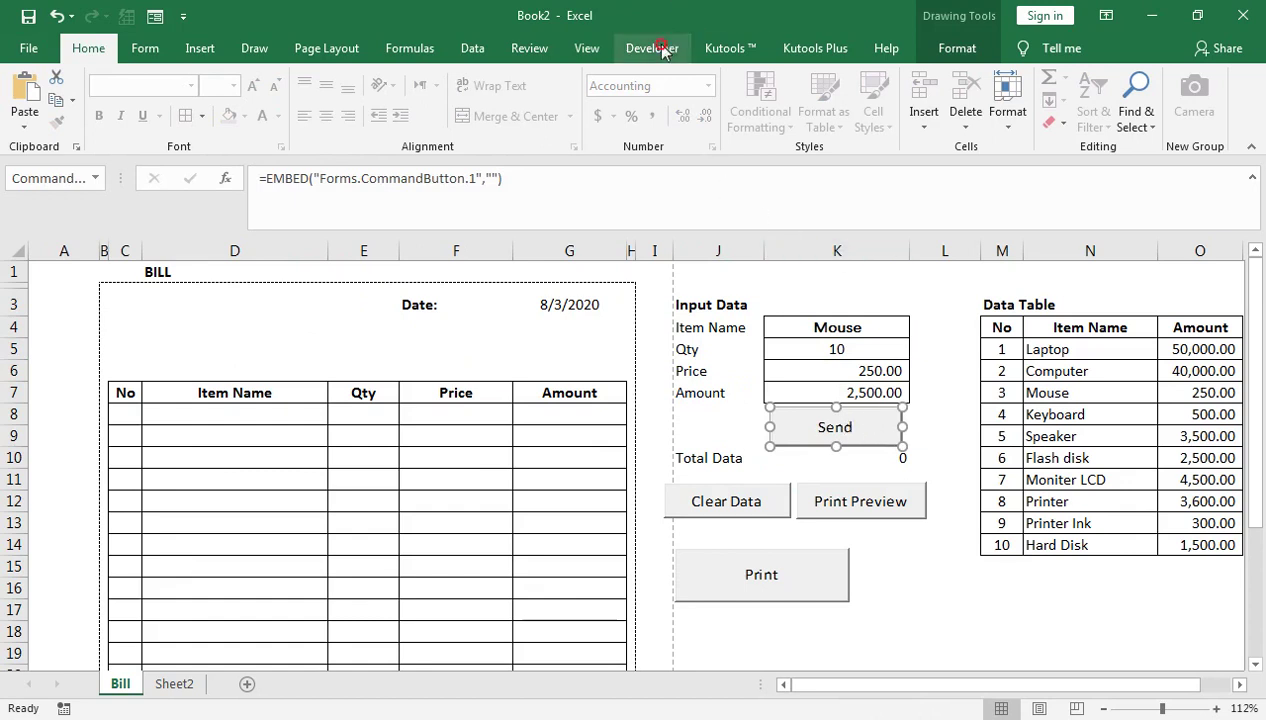
Step: Turn off design mode and run Send to add Mouse ×10, checking Total Data
click(652, 48)
click(453, 105)
scroll(855, 430, down, 1)
click(860, 436)
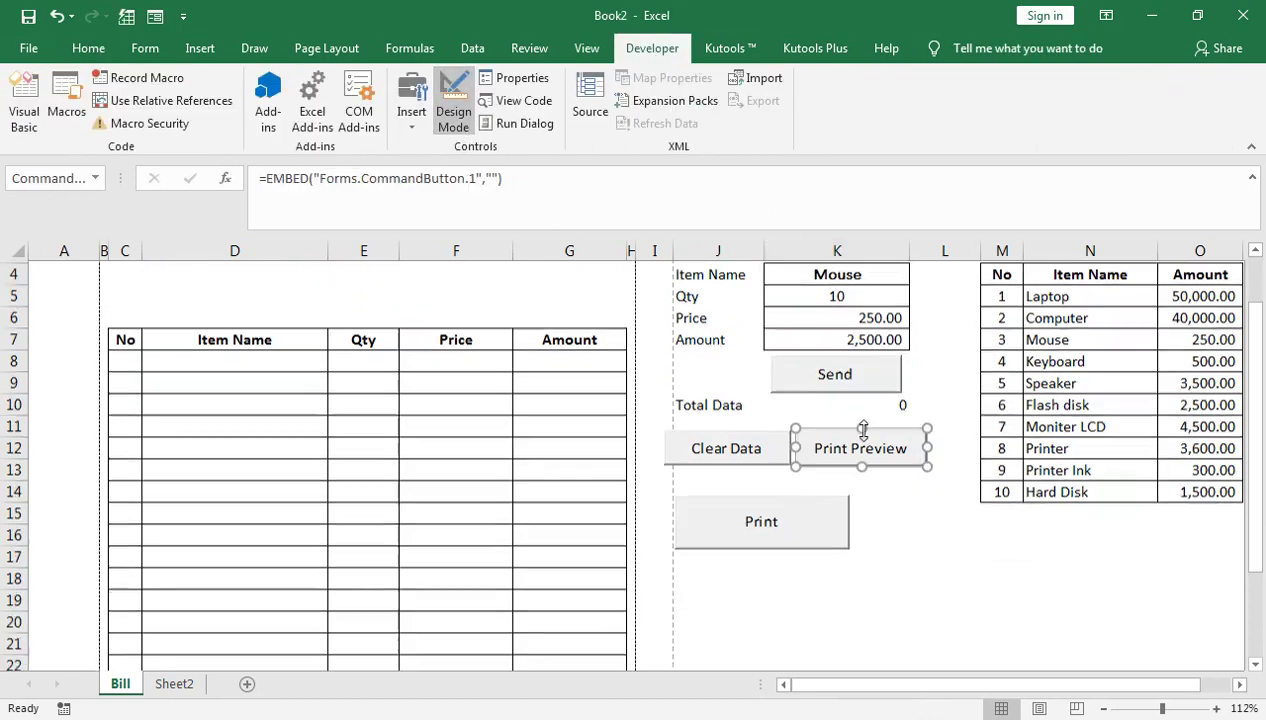
click(835, 372)
click(453, 105)
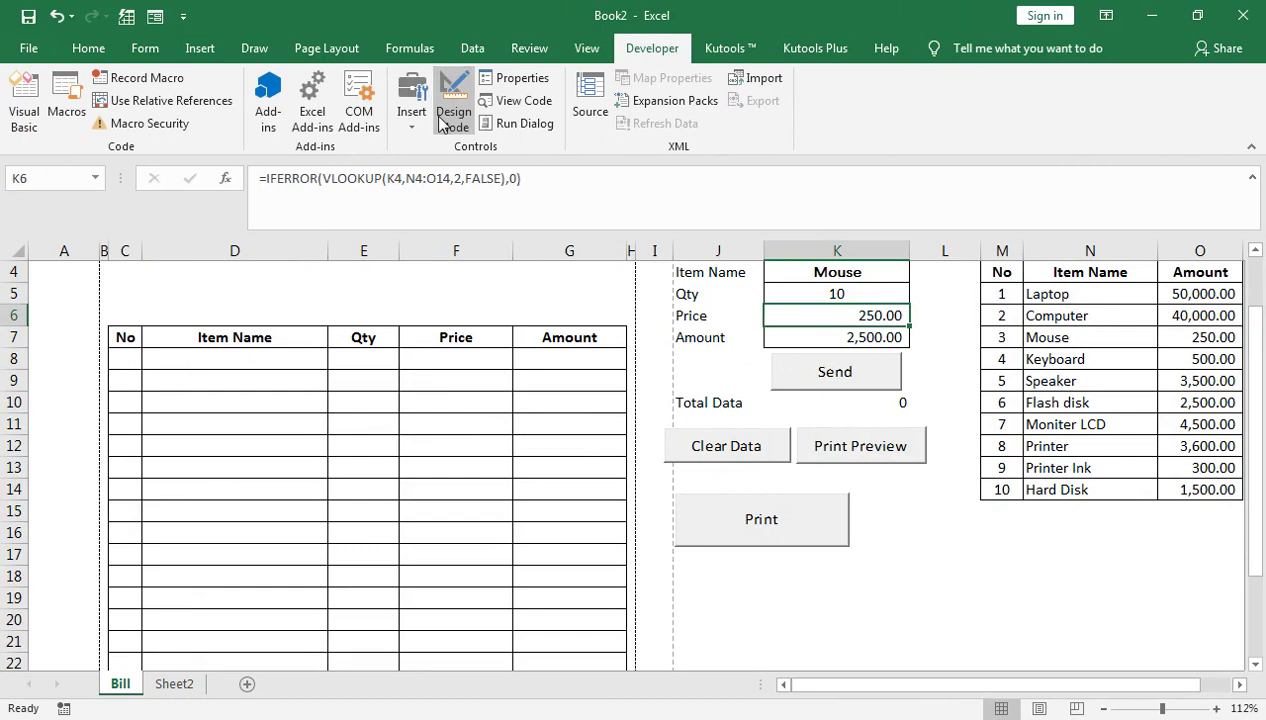
click(815, 380)
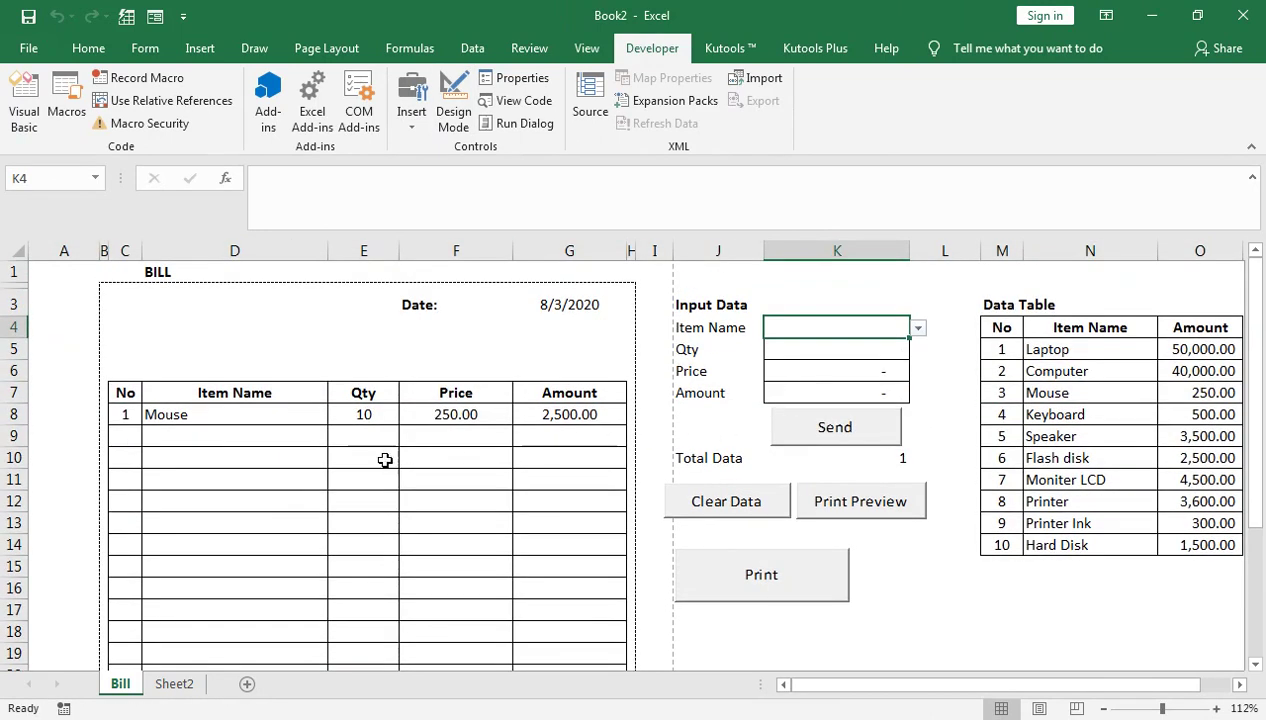
click(880, 462)
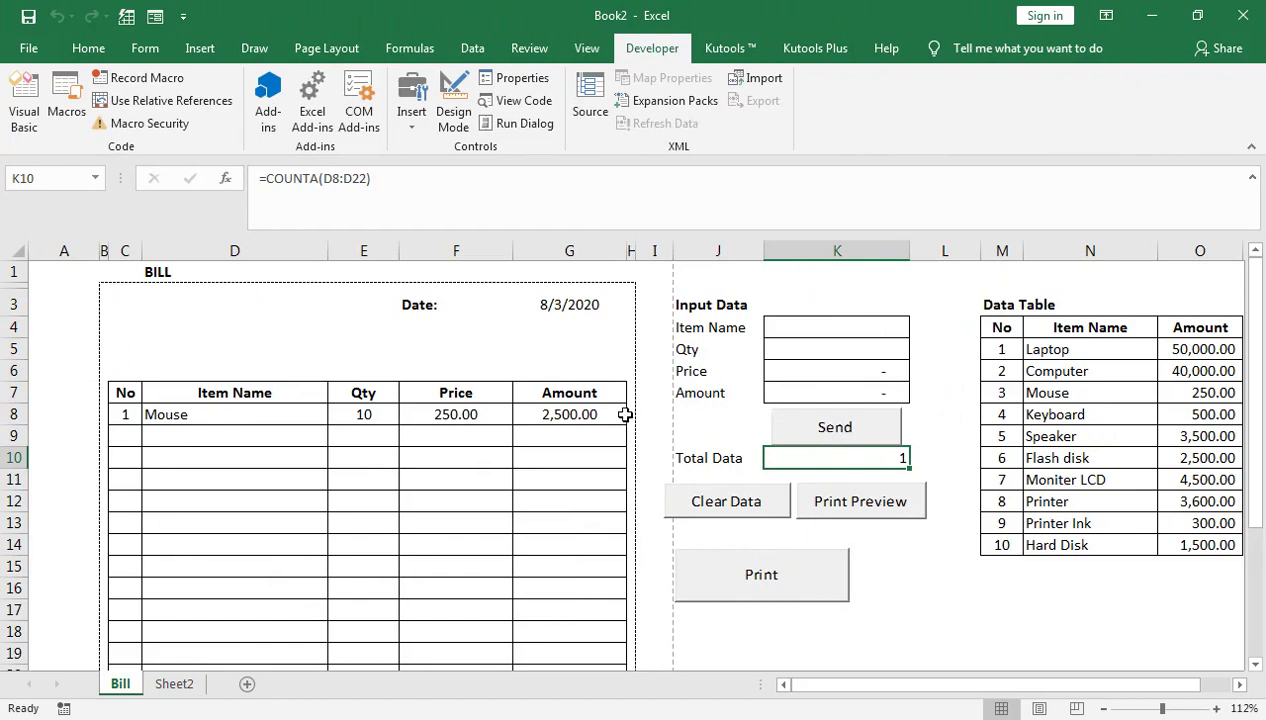
Step: Add Flash disk with quantity 2 to the bill, then turn design mode back on
click(871, 320)
click(918, 328)
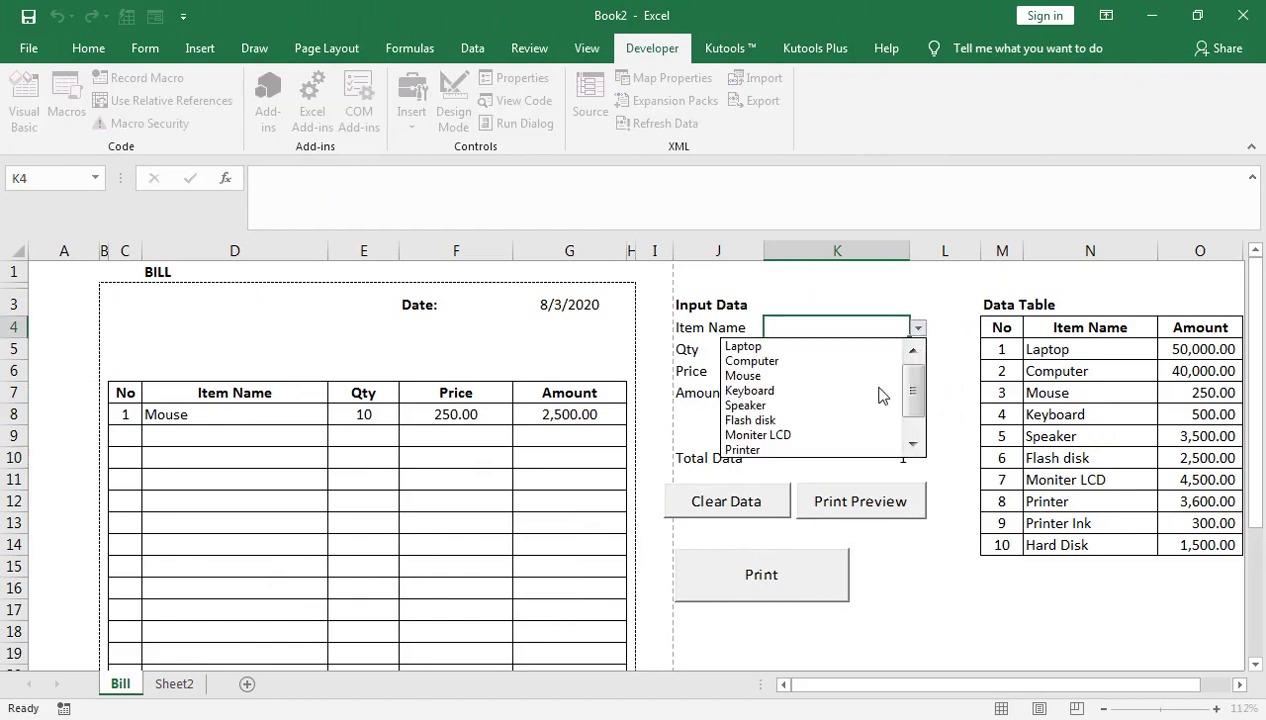
click(821, 424)
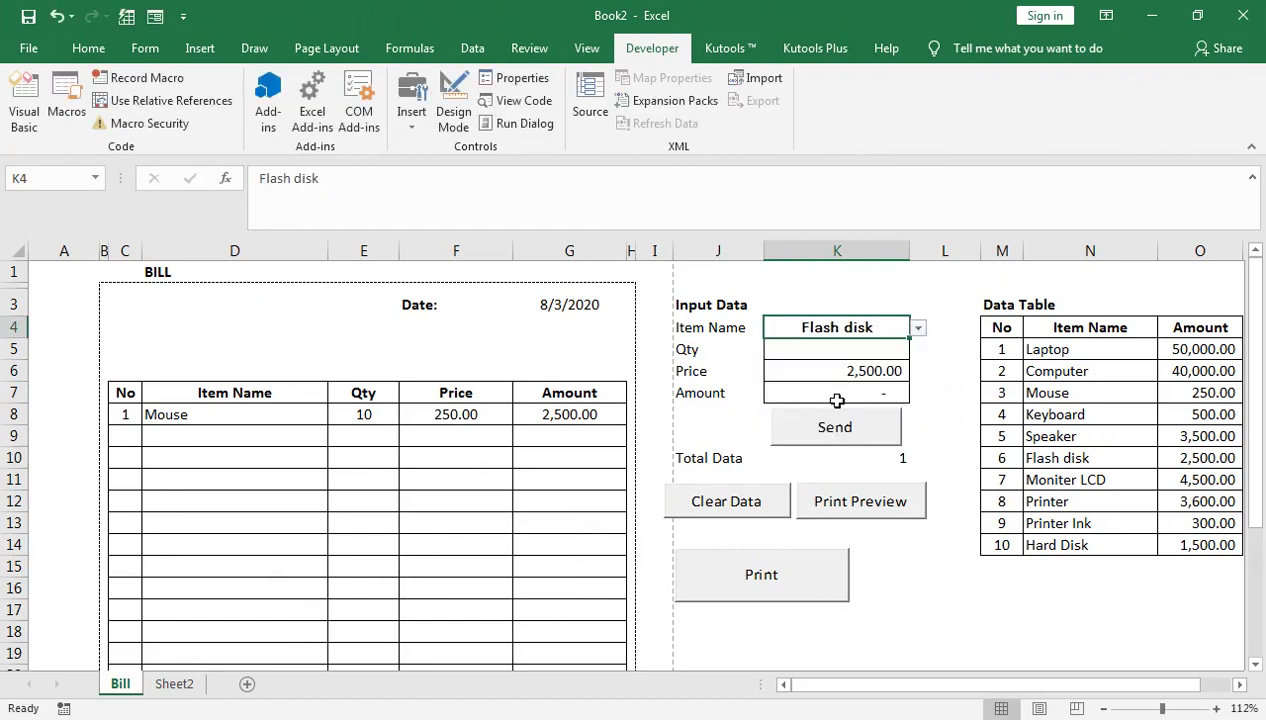
click(864, 350)
text(2)
key(Return)
click(859, 437)
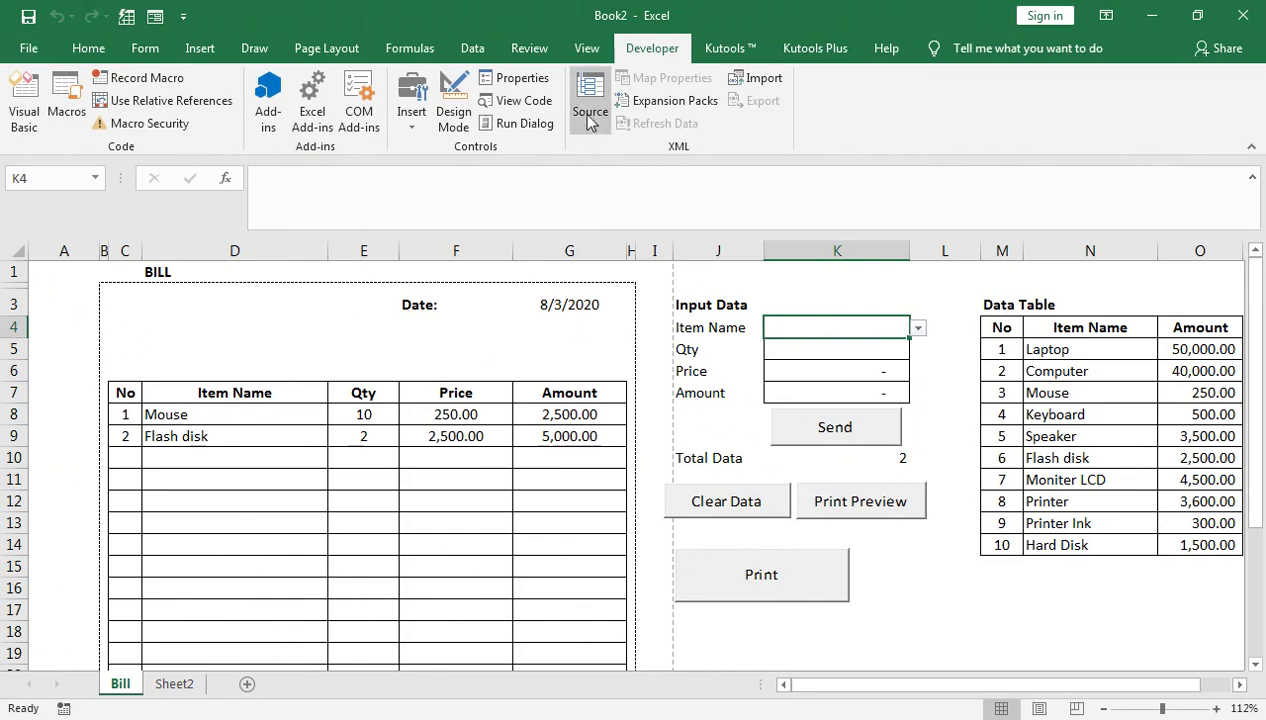
click(447, 135)
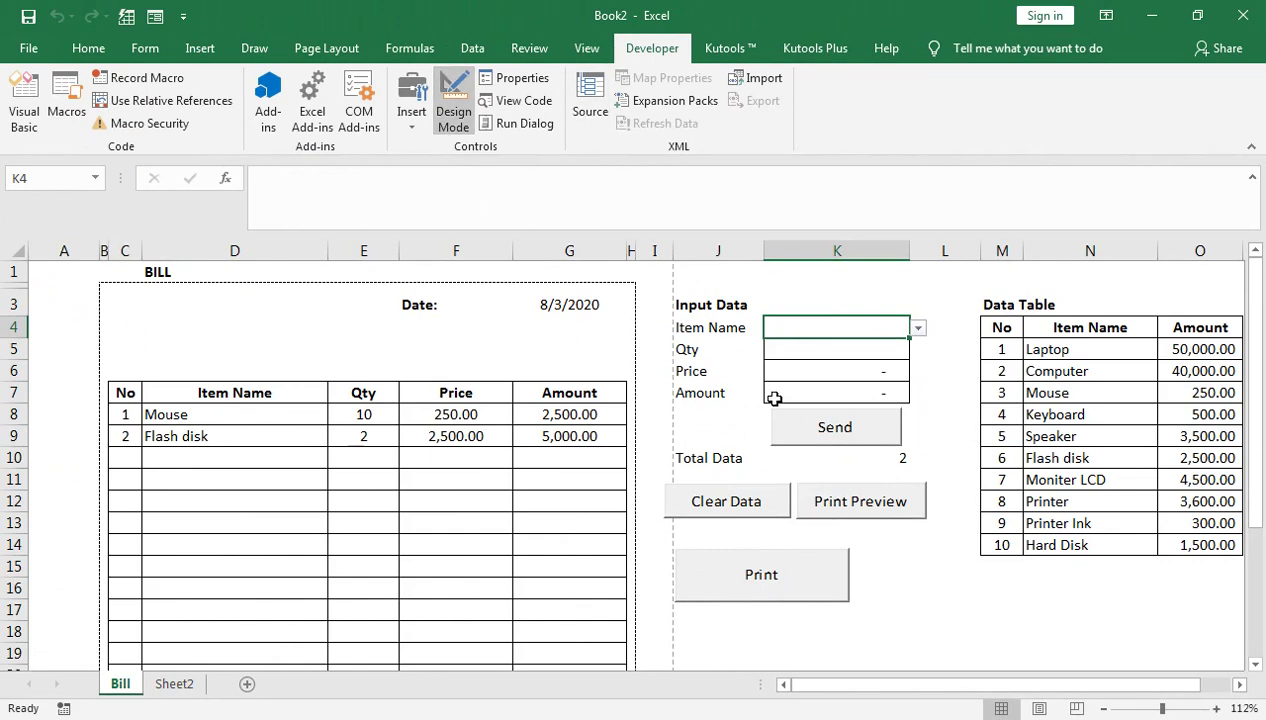
double_click(795, 429)
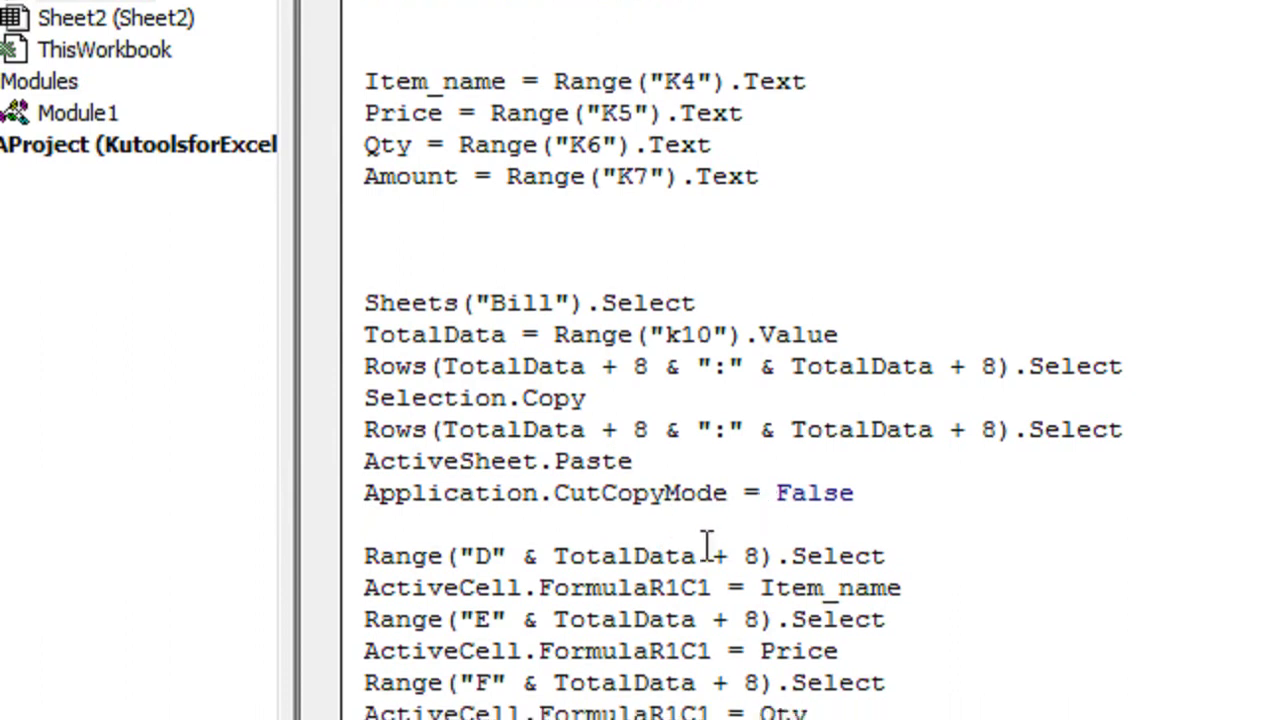
scroll(706, 545, down, 2)
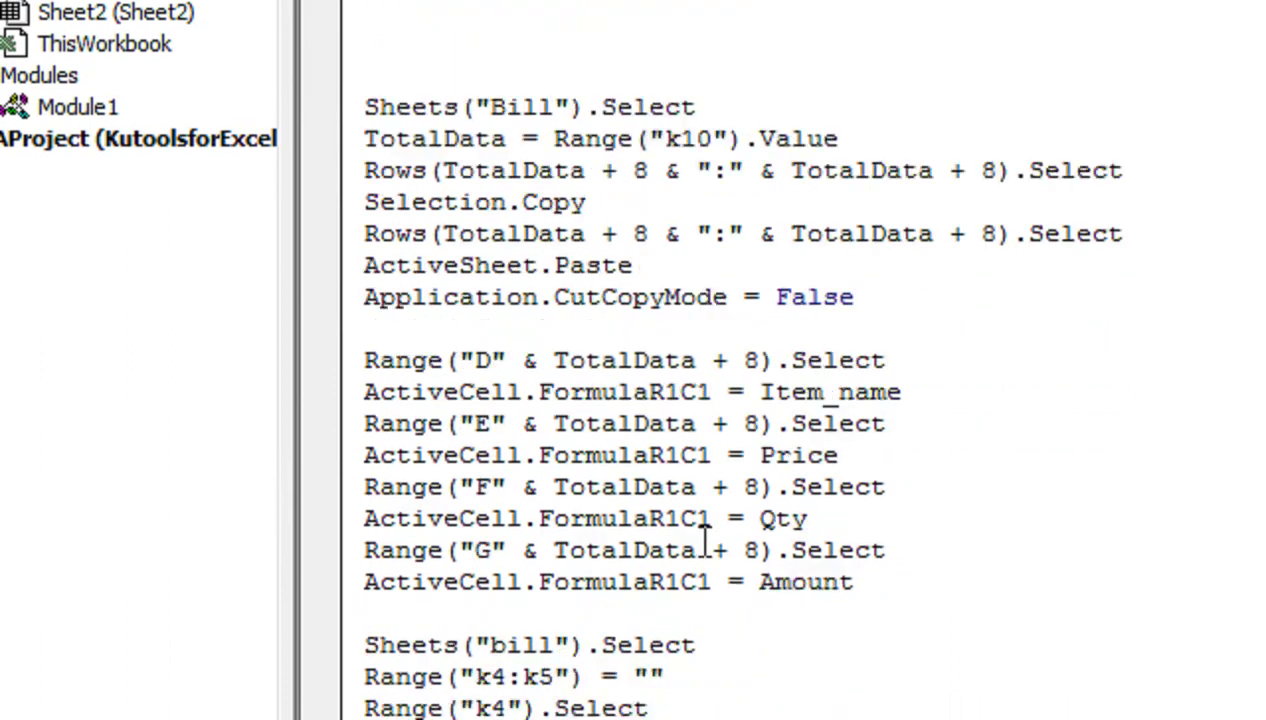
scroll(687, 526, down, 1)
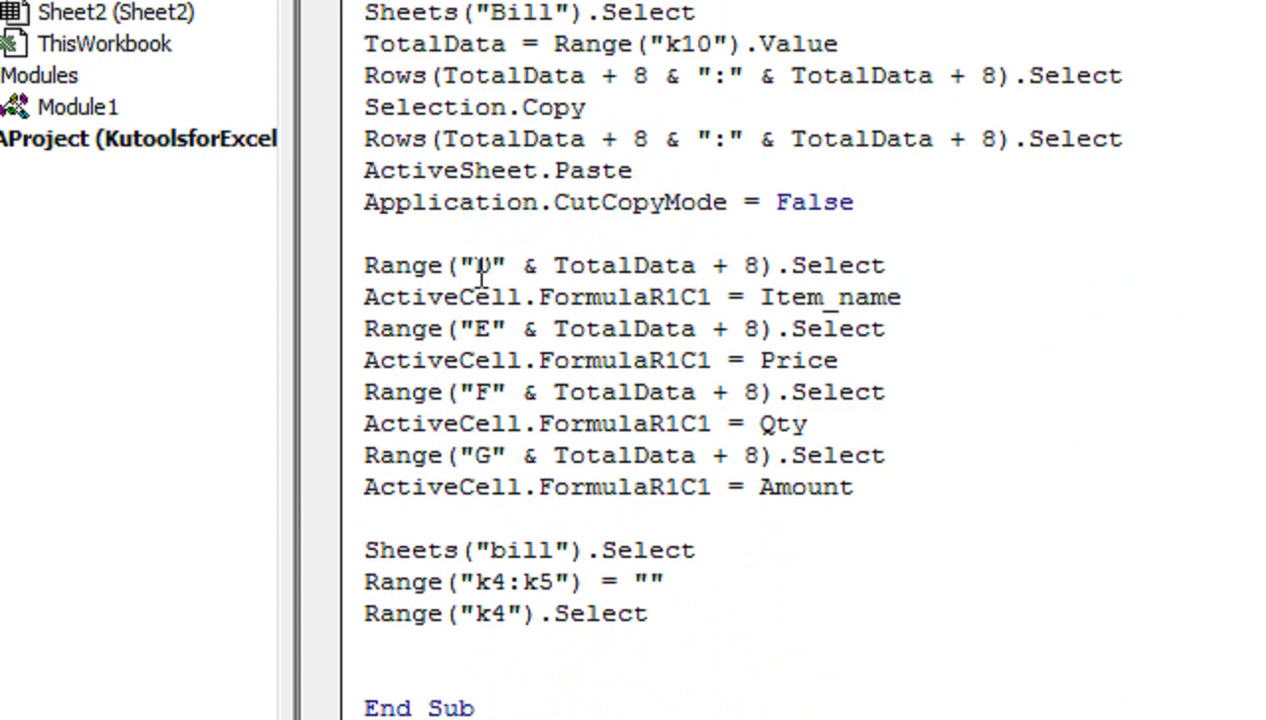
click(486, 265)
key(BackSpace)
text(B)
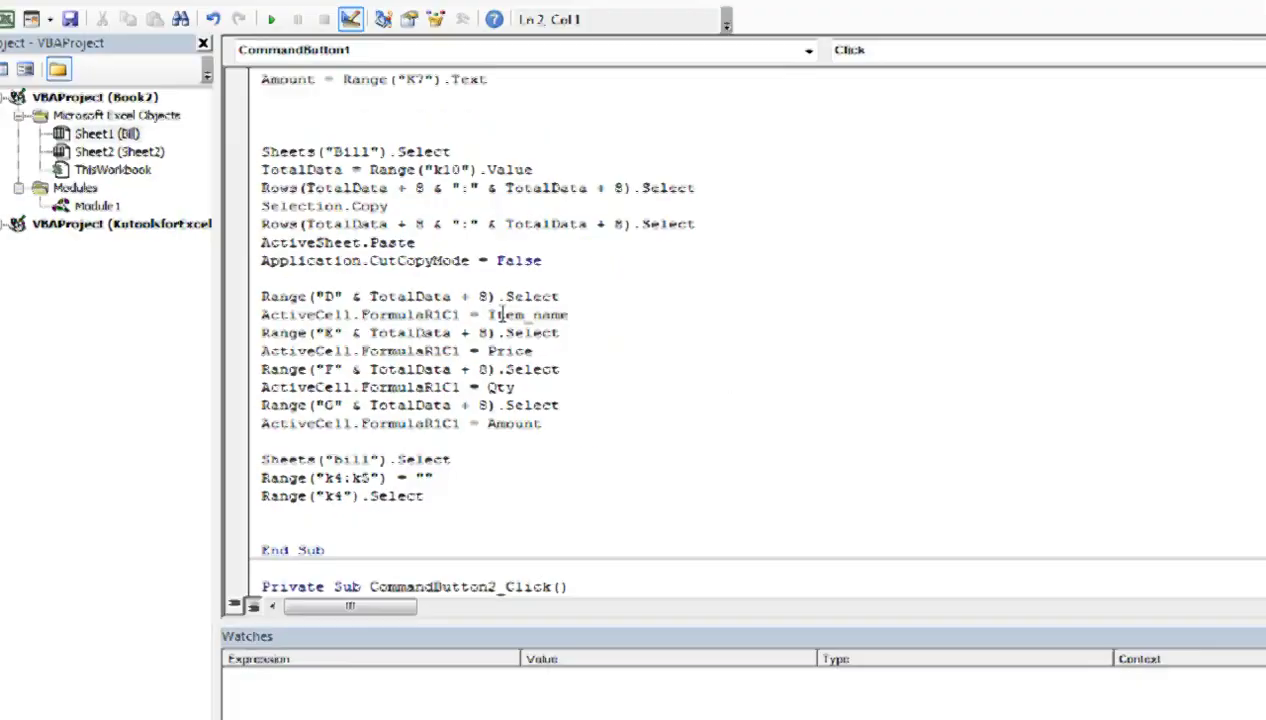
click(432, 317)
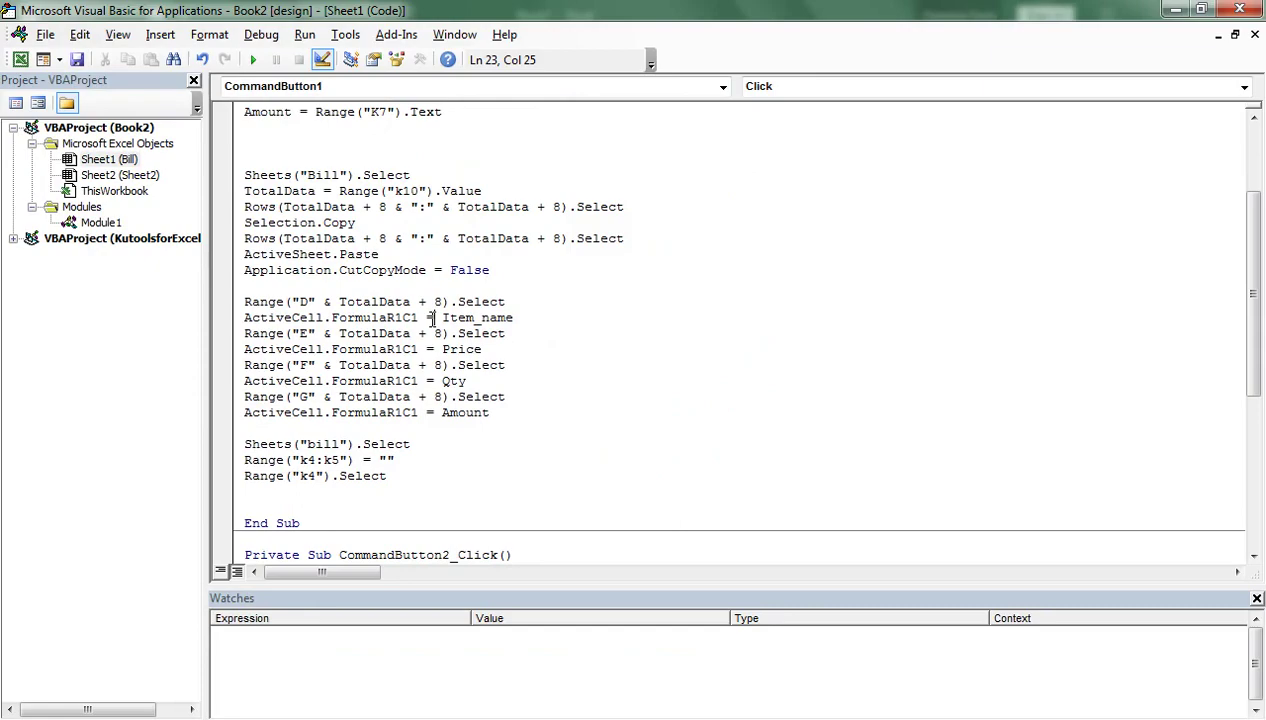
key(alt+F11)
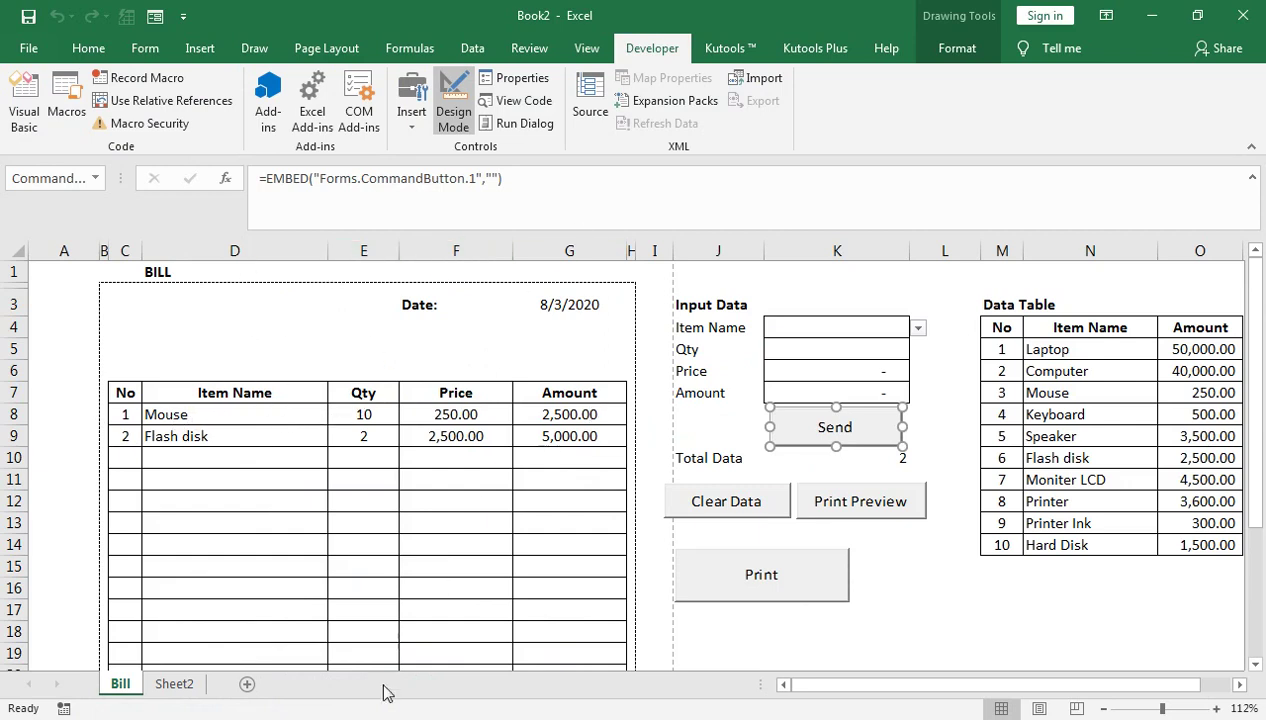
Step: Switch to the VBA editor and highlight the Range E, Range D and Item_name lines
click(350, 668)
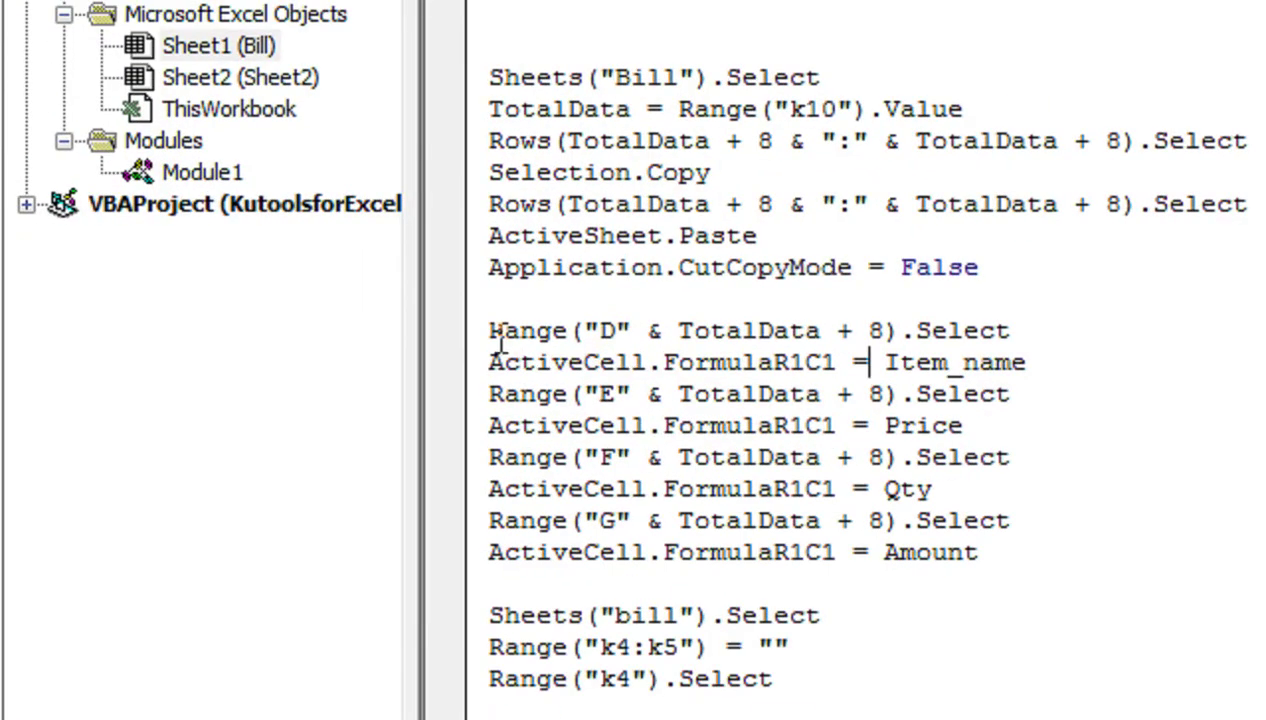
drag(776, 394, 910, 394)
key(End)
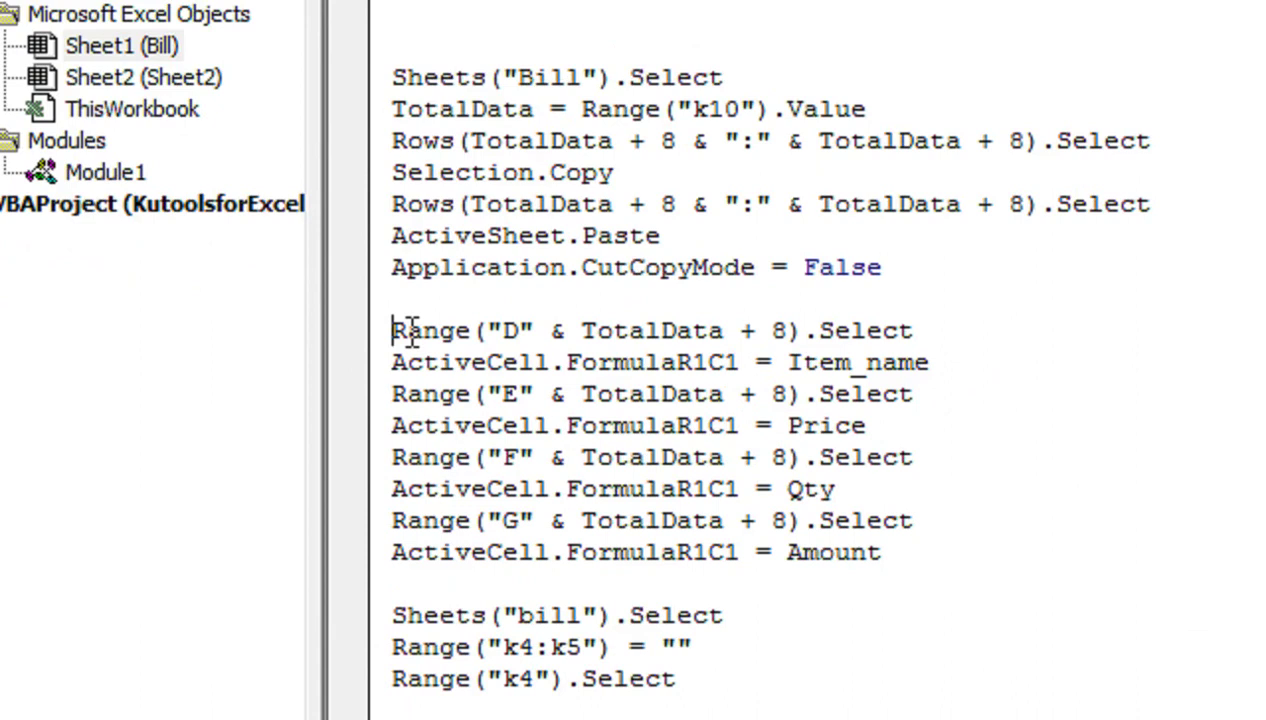
key(shift+Down)
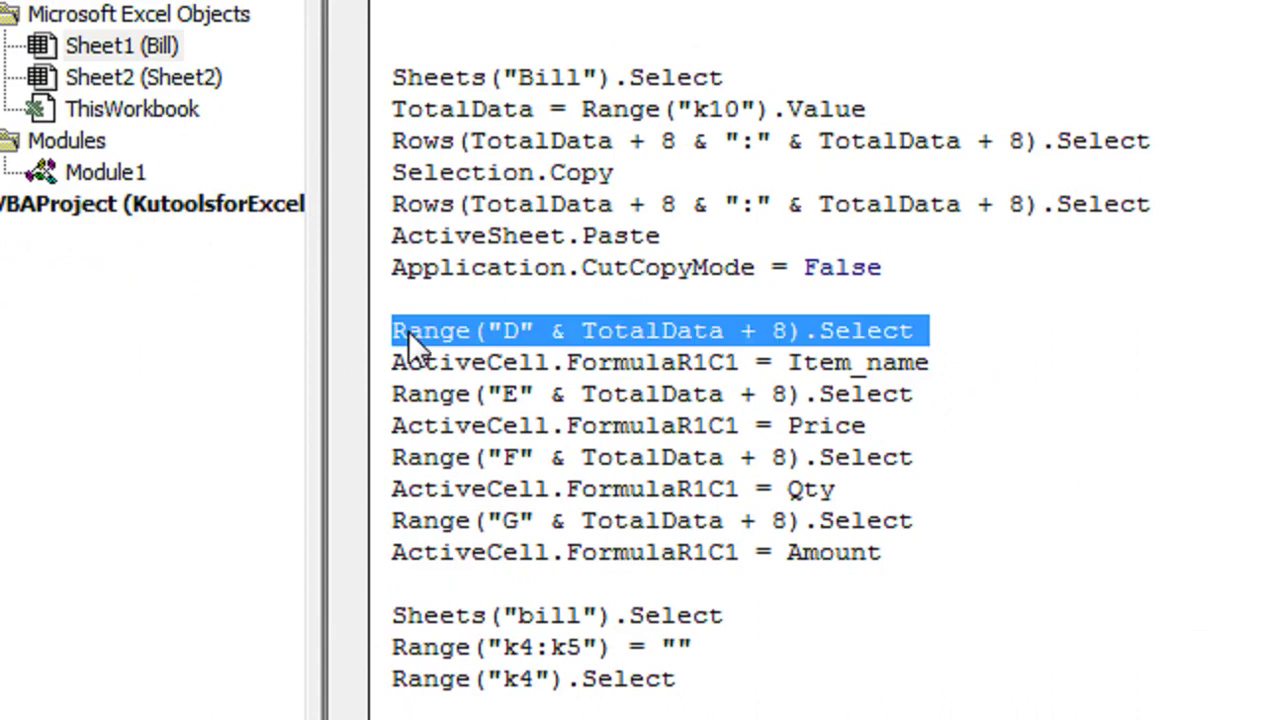
key(shift+Down)
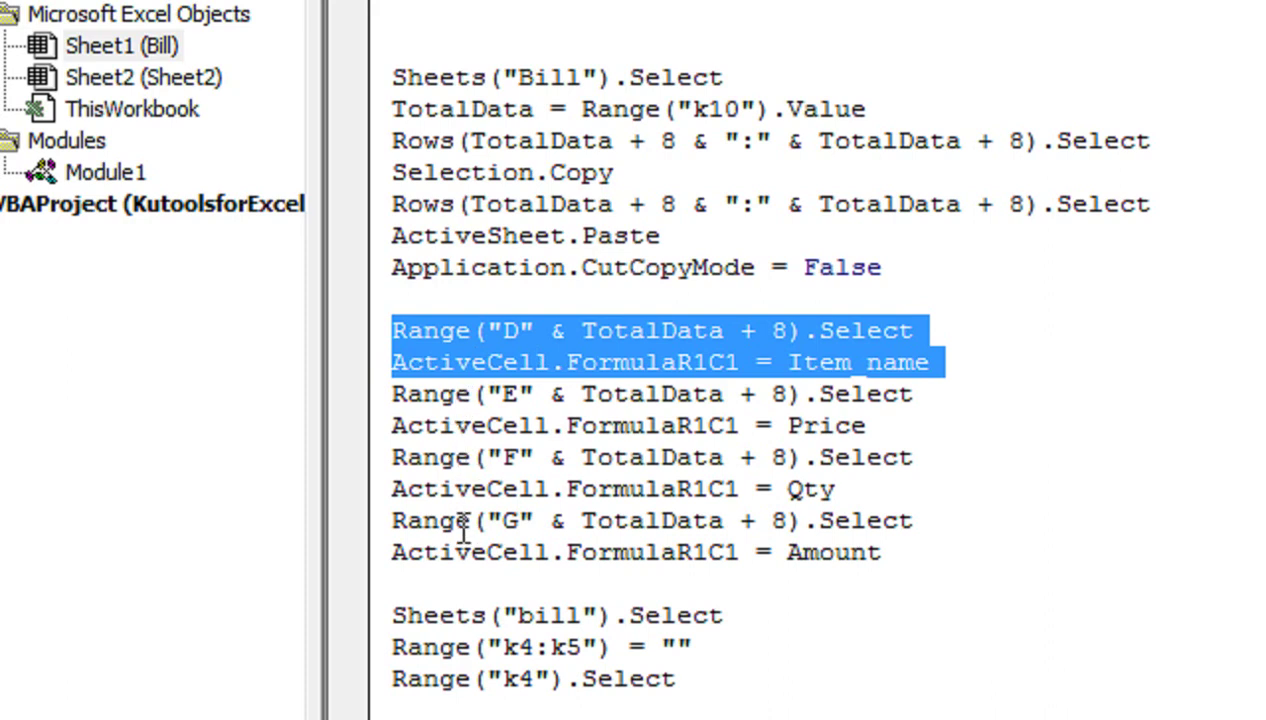
click(517, 341)
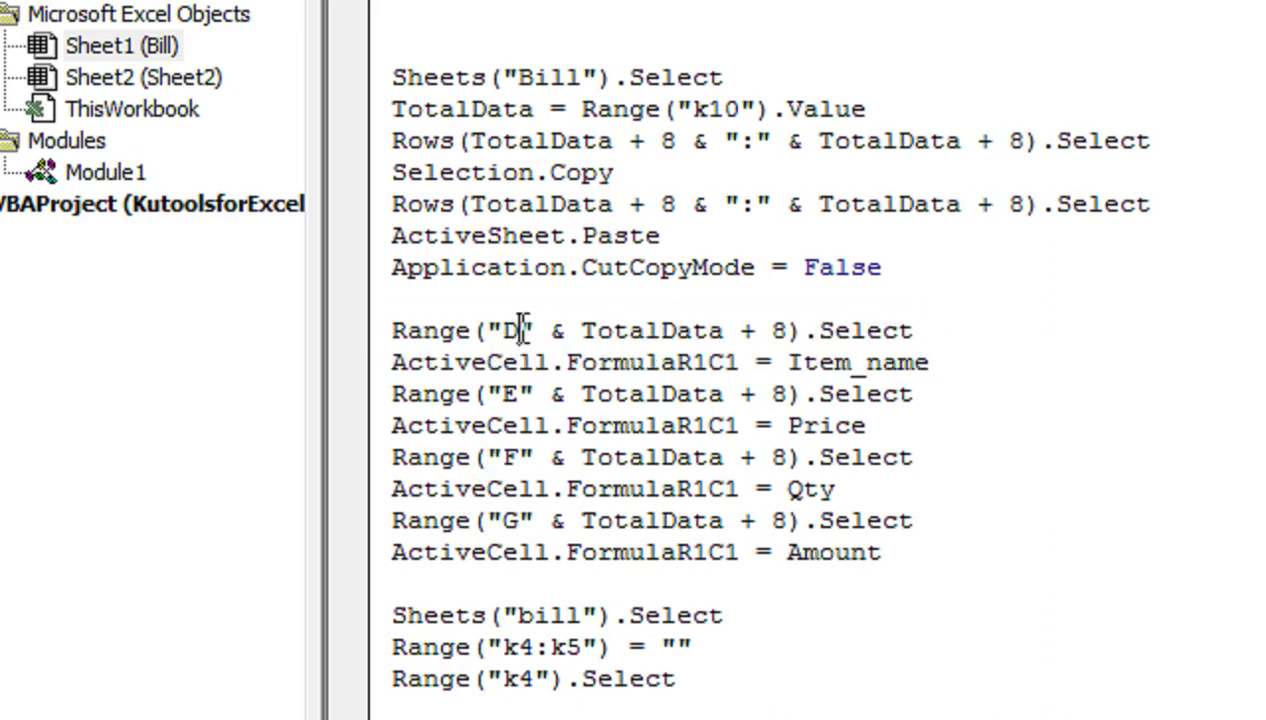
Step: Highlight the column letters E and G and the Price variable in the Send code
double_click(510, 396)
click(525, 457)
double_click(522, 524)
click(860, 360)
double_click(844, 426)
click(846, 490)
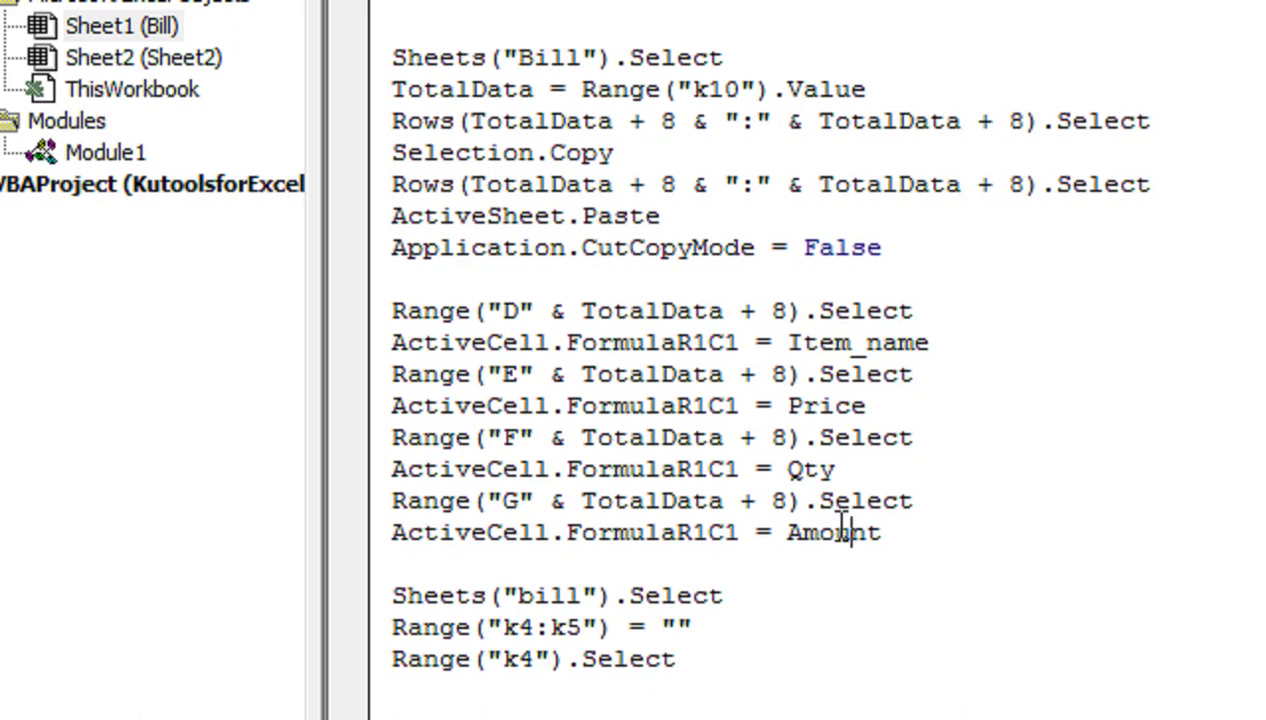
scroll(830, 520, down, 1)
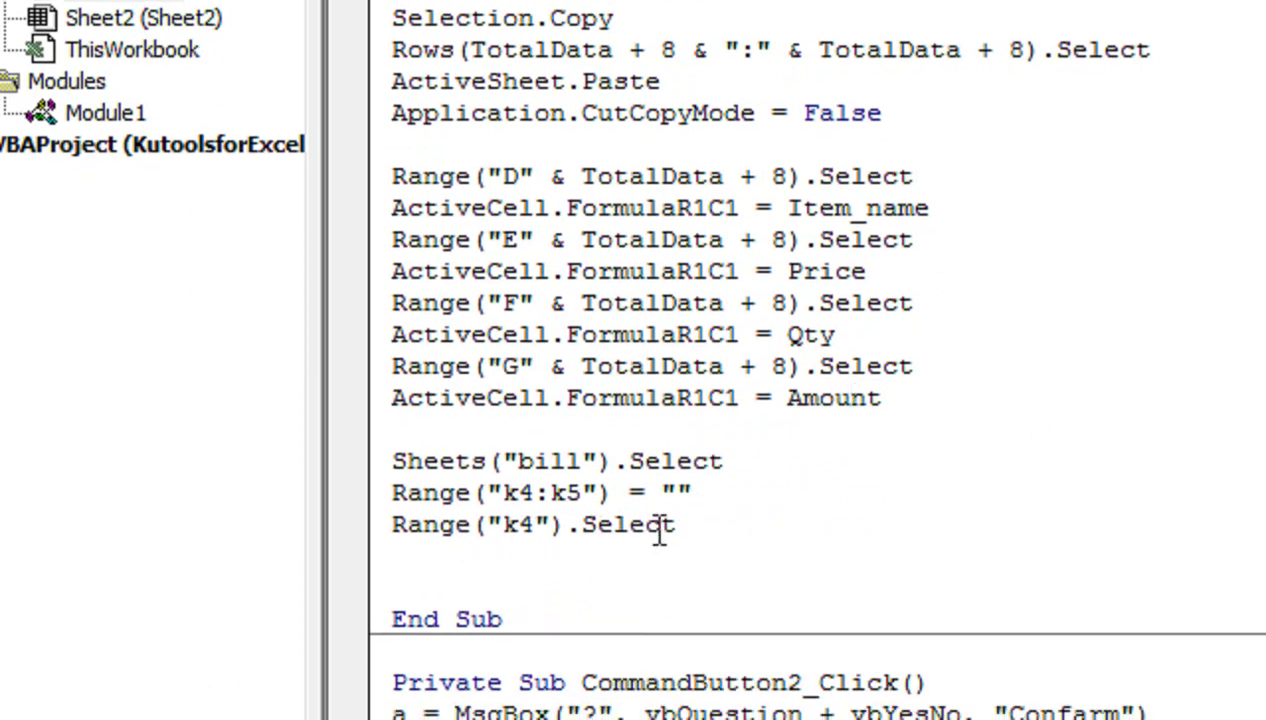
Step: Replace the "?" MsgBox prompt in CommandButton2_Click with "Do you want to delet data"
scroll(527, 553, down, 1)
scroll(480, 460, down, 2)
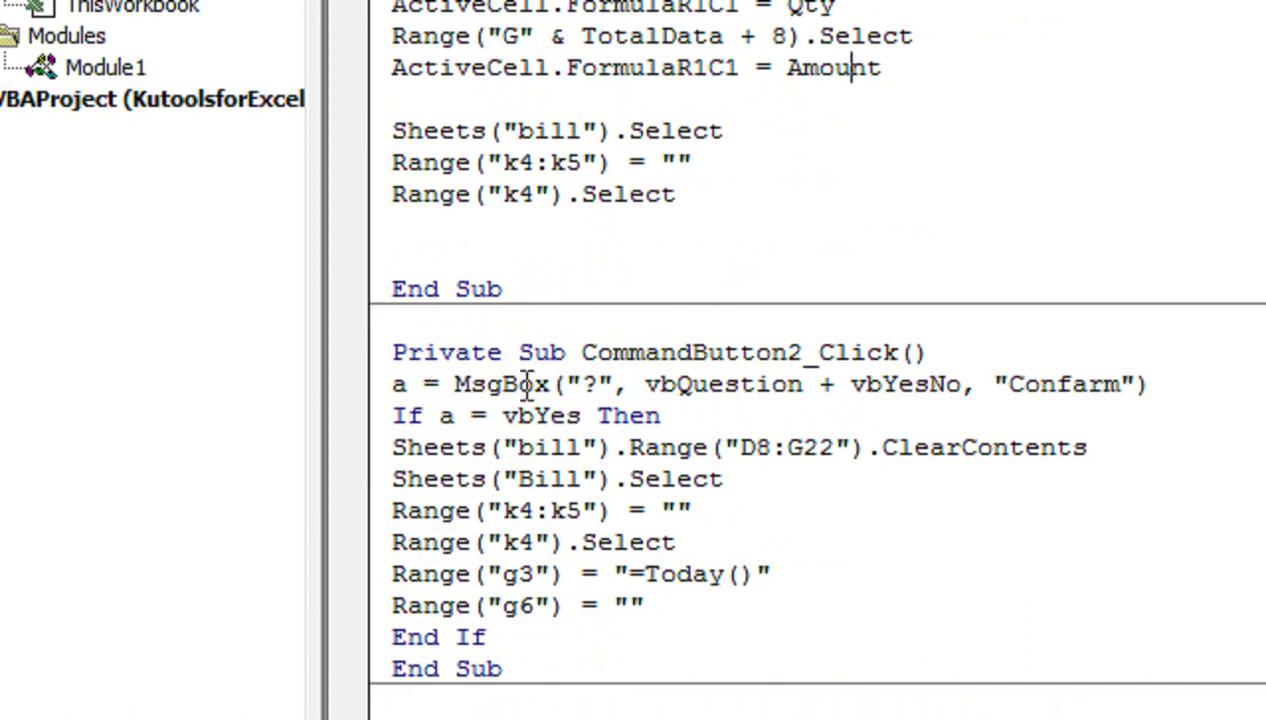
double_click(600, 385)
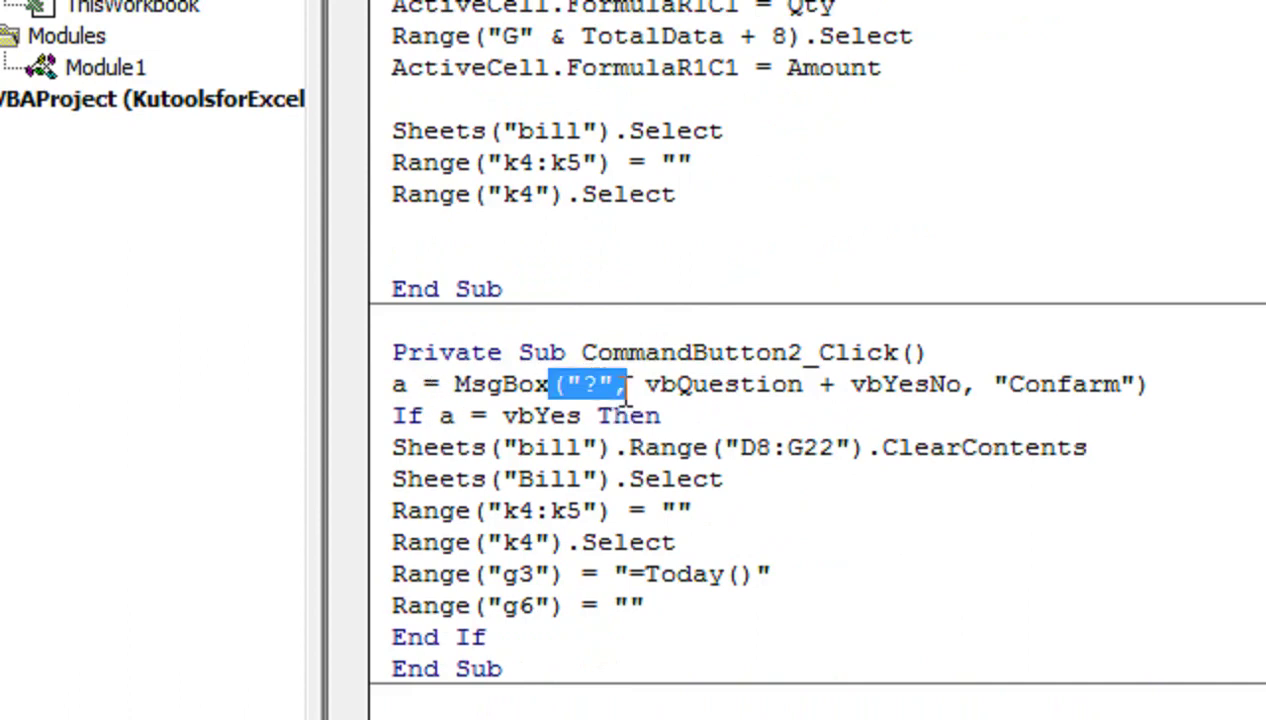
key(Left)
key(Right)
key(Right)
key(Right)
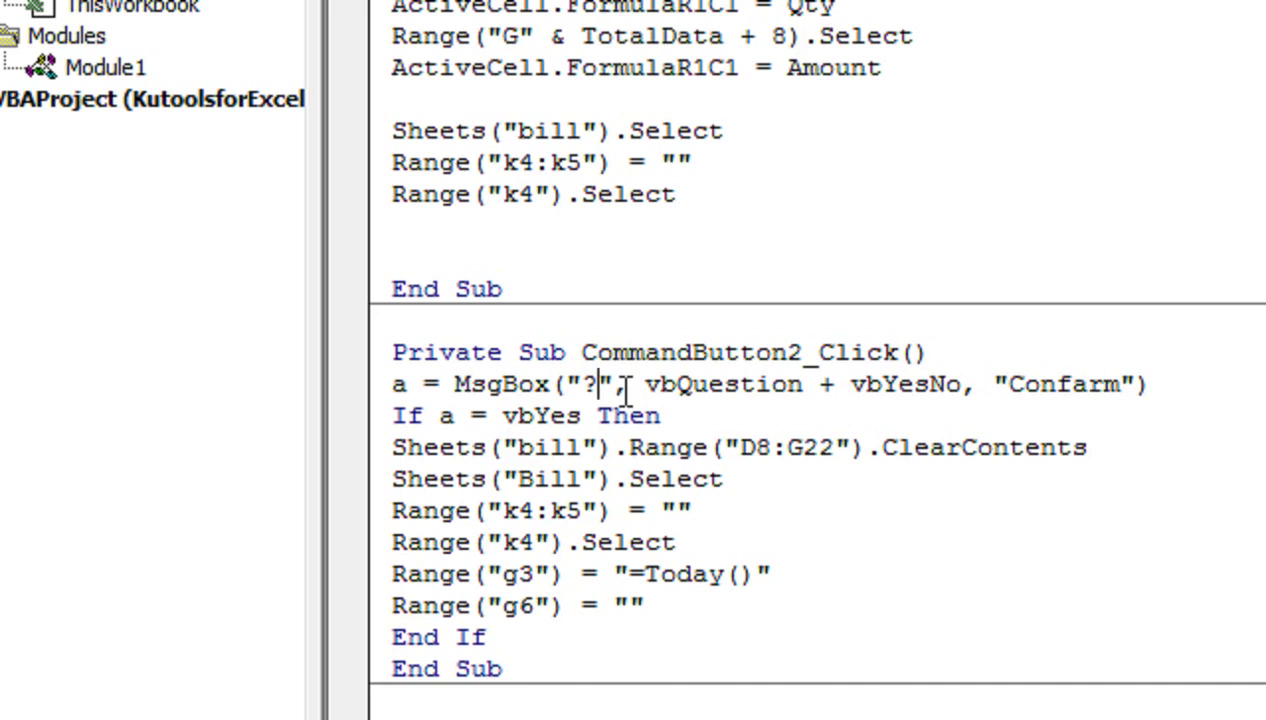
key(BackSpace)
text(Do you want to delet data)
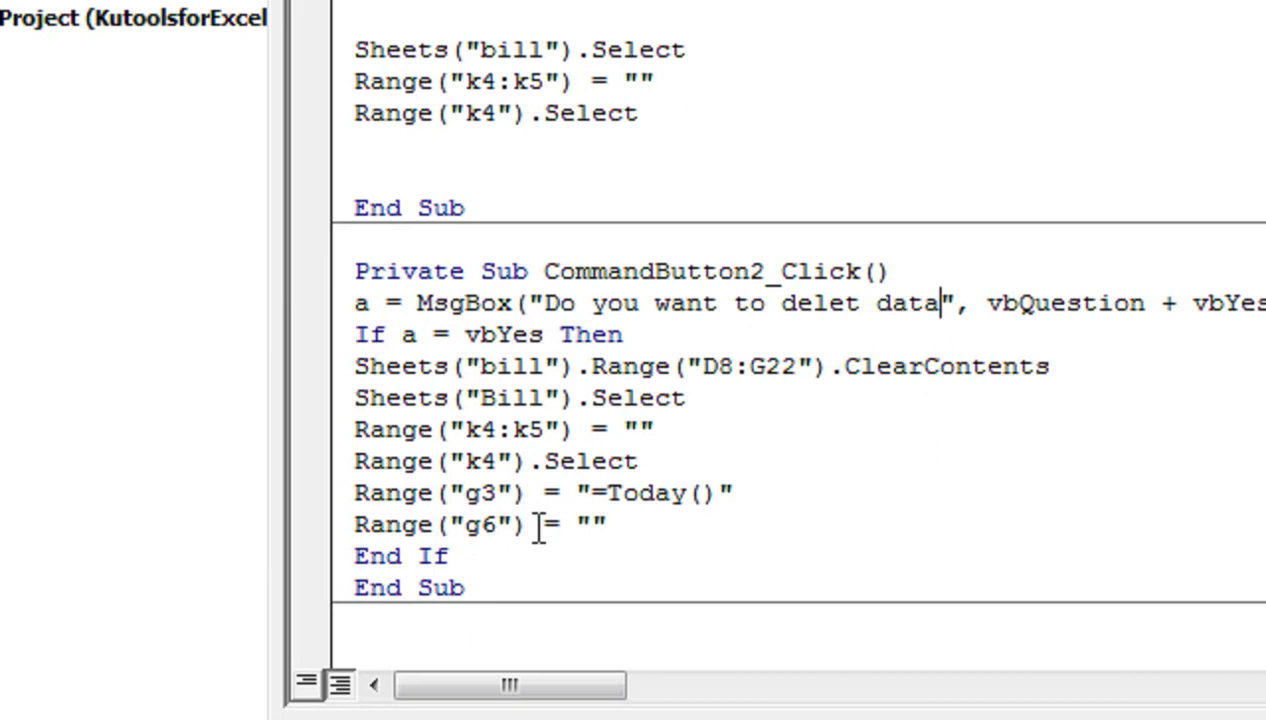
Step: Scroll down to review the rest of the Clear Data macro code
scroll(538, 527, down, 1)
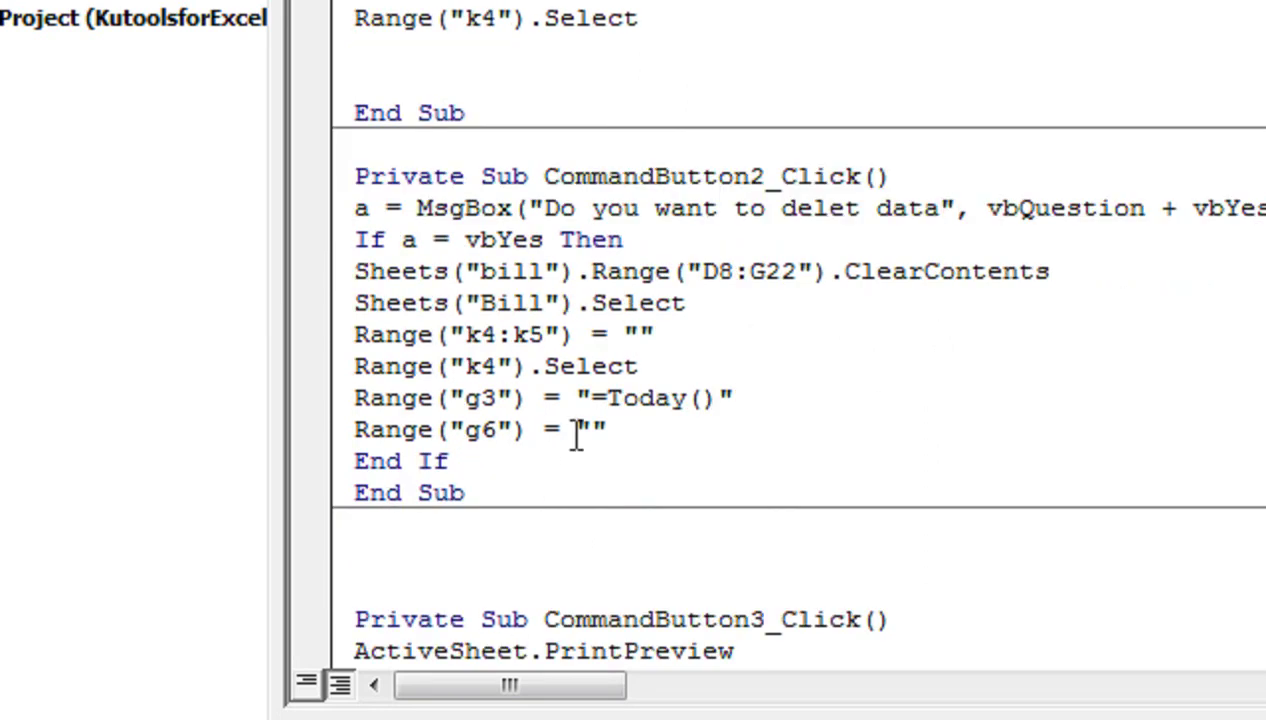
scroll(565, 430, down, 1)
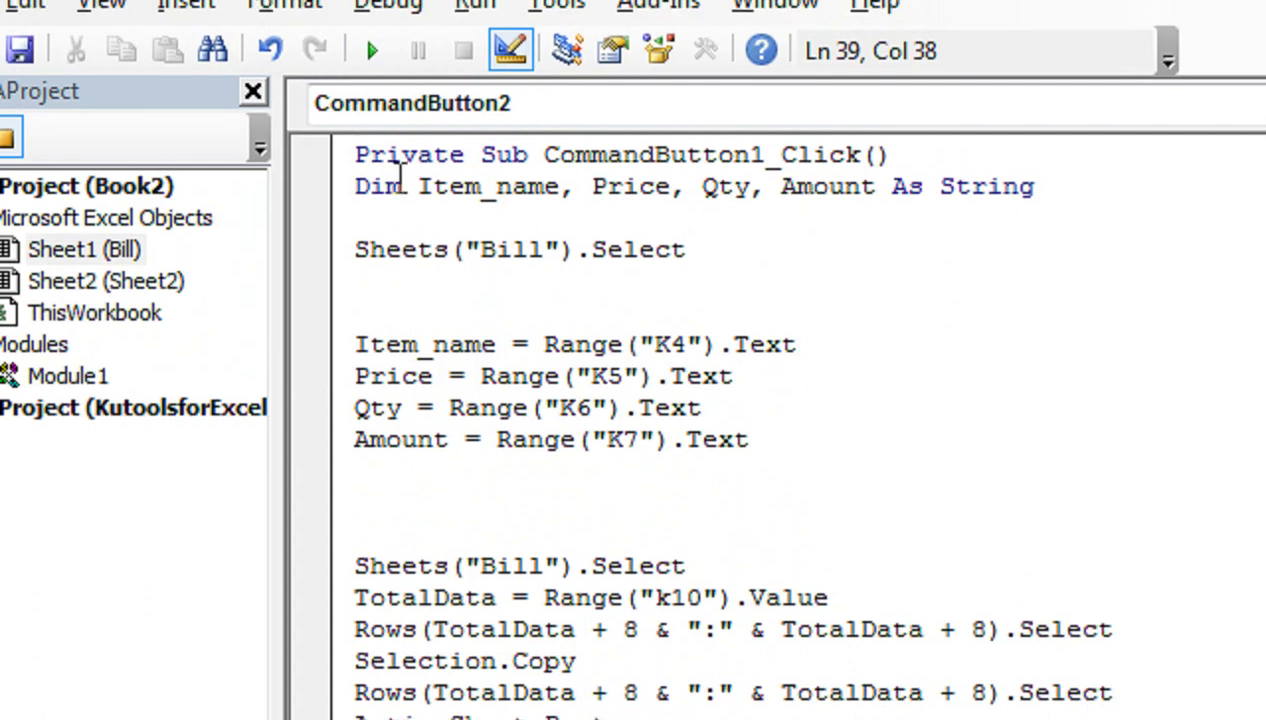
scroll(549, 432, down, 4)
scroll(562, 536, down, 2)
scroll(497, 541, down, 1)
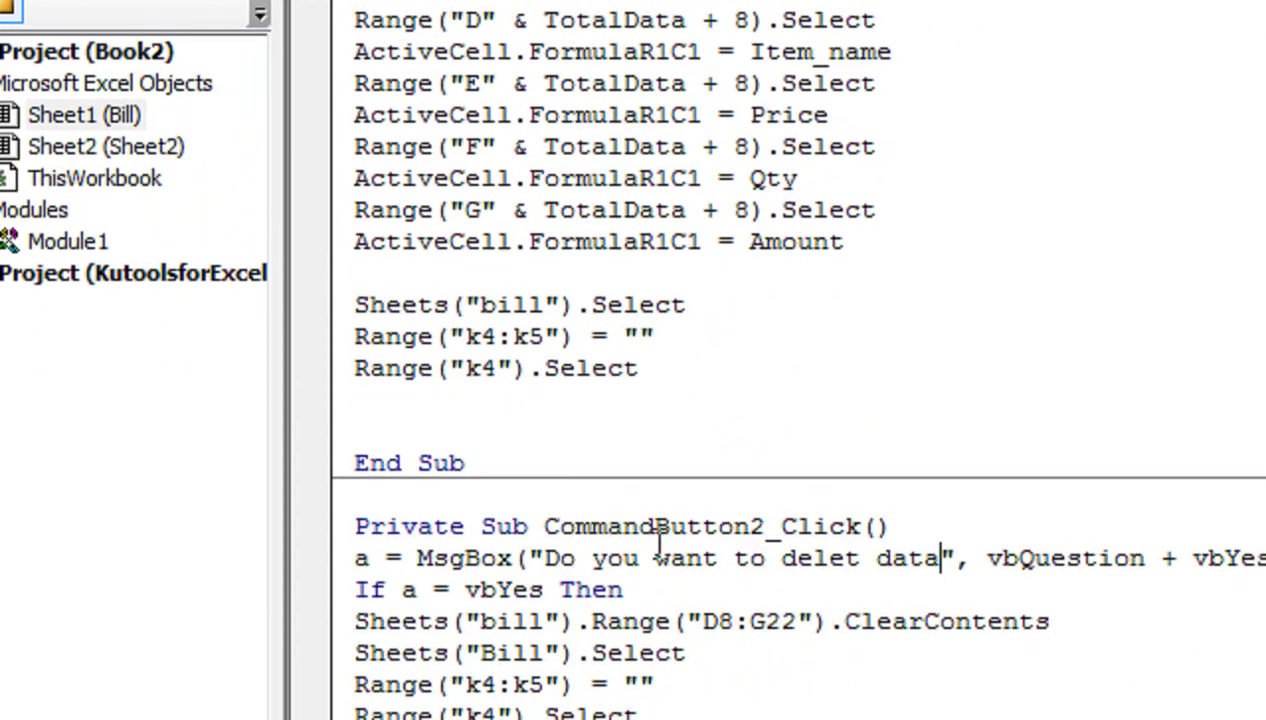
scroll(497, 518, down, 2)
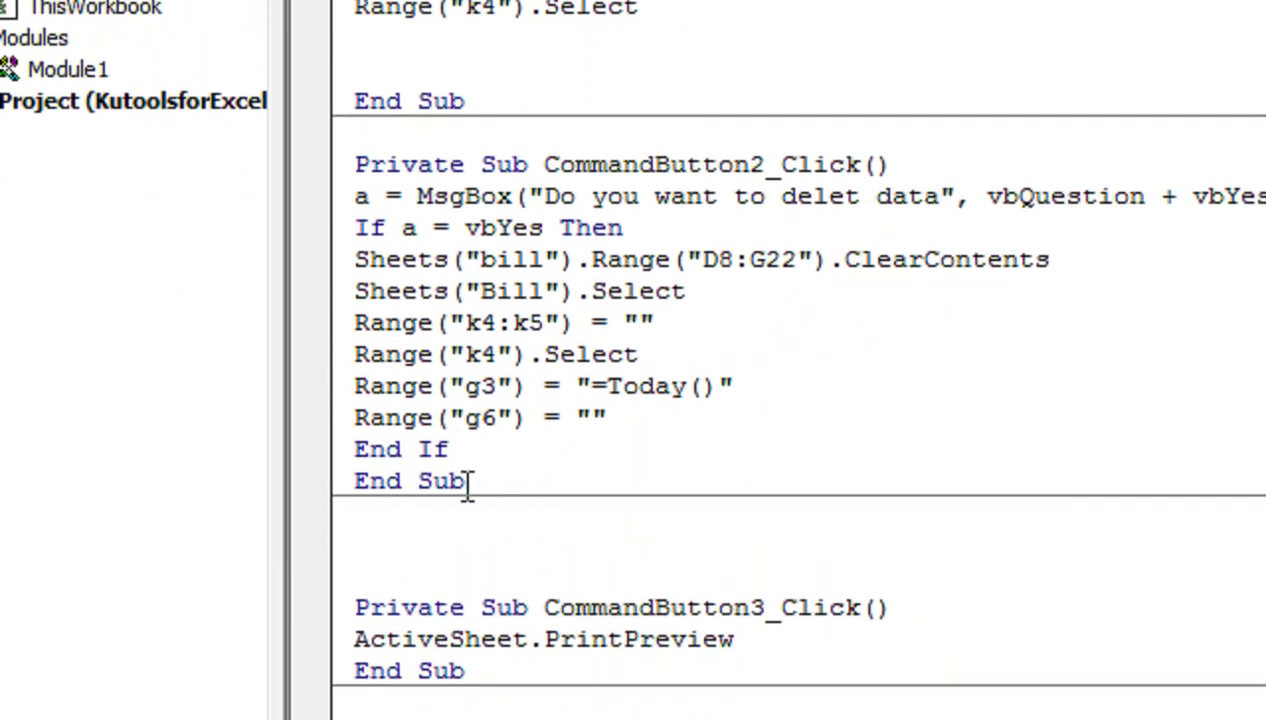
scroll(467, 487, down, 1)
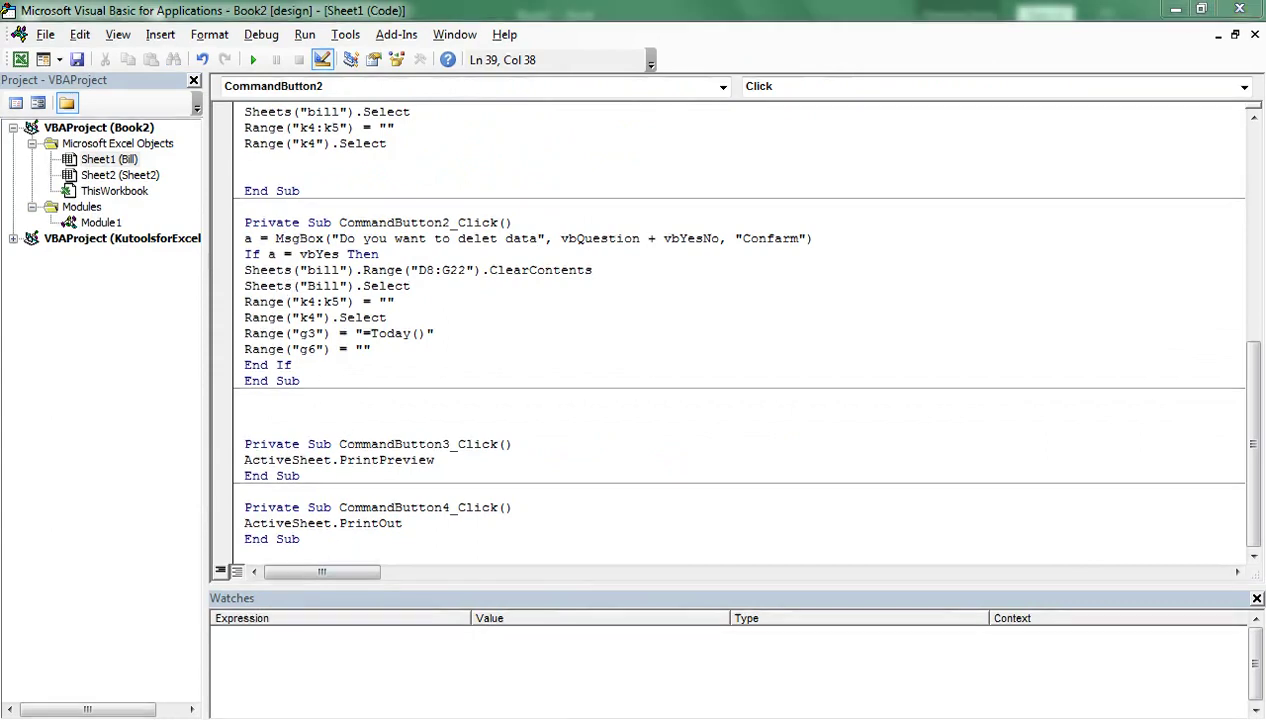
Step: Exit Design Mode, then run Clear Data and confirm Yes so the bill rows empty and Total Data returns to 0
click(210, 672)
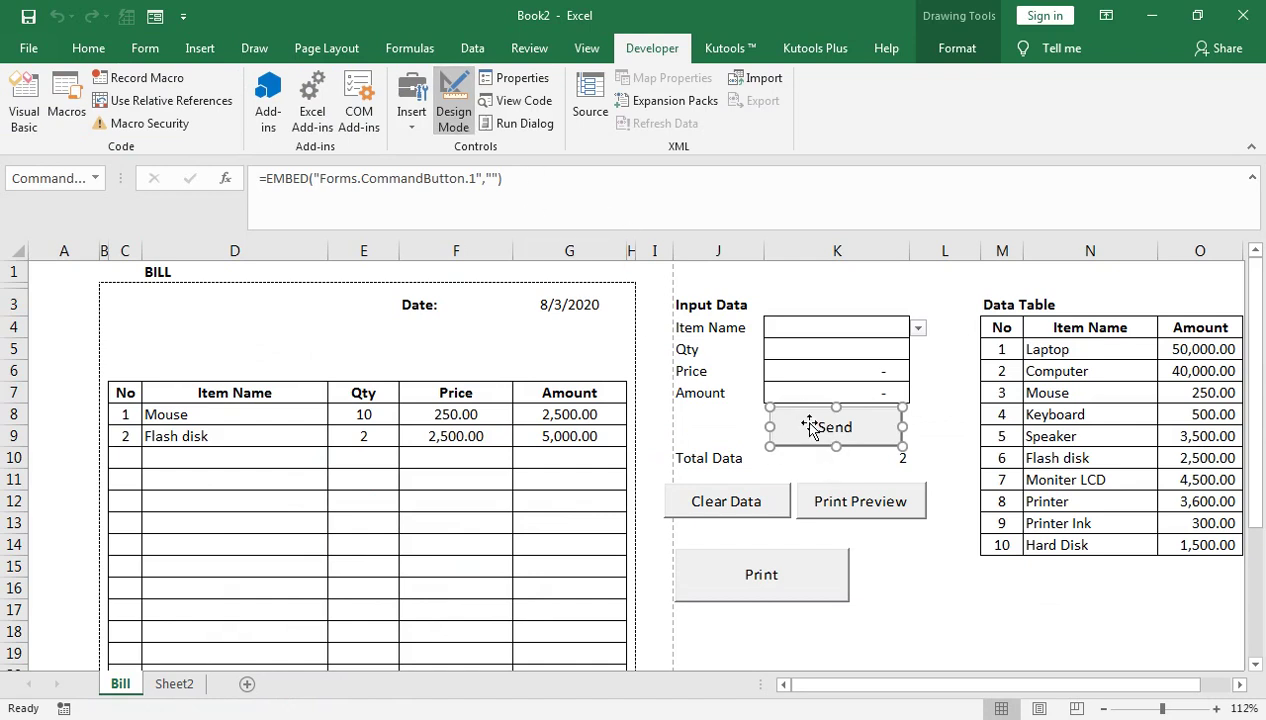
click(455, 118)
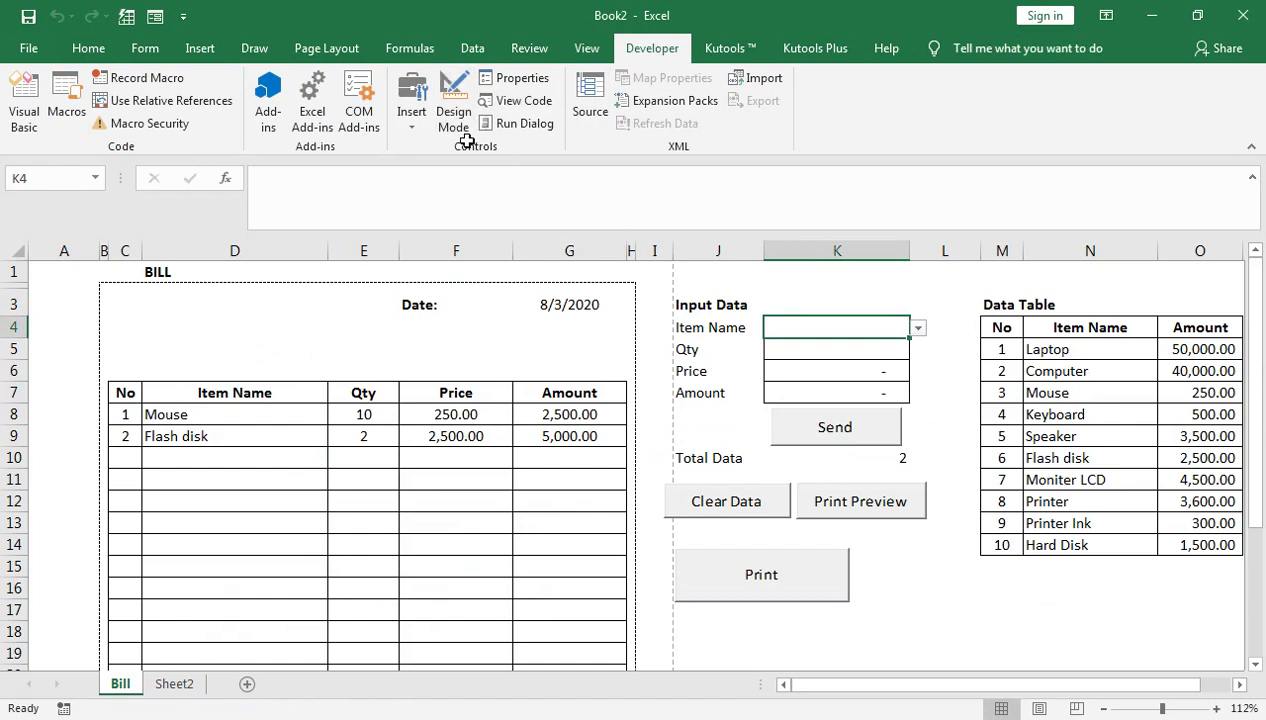
click(728, 508)
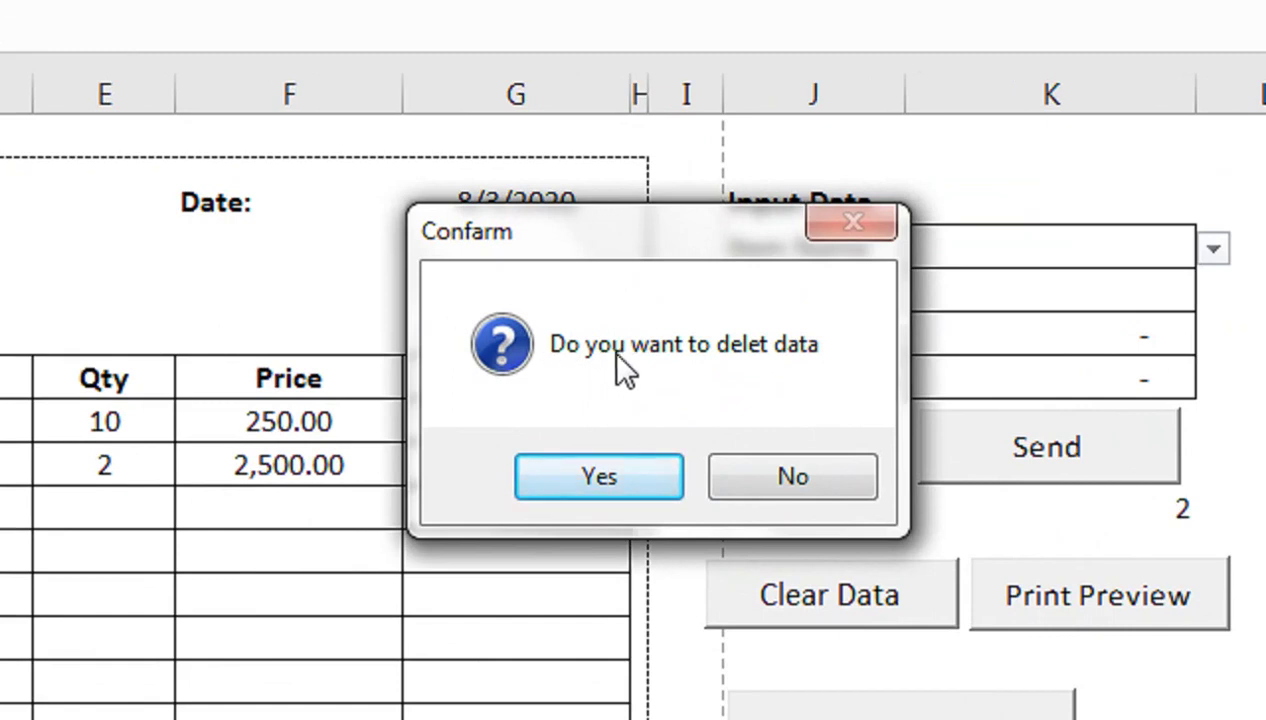
click(632, 438)
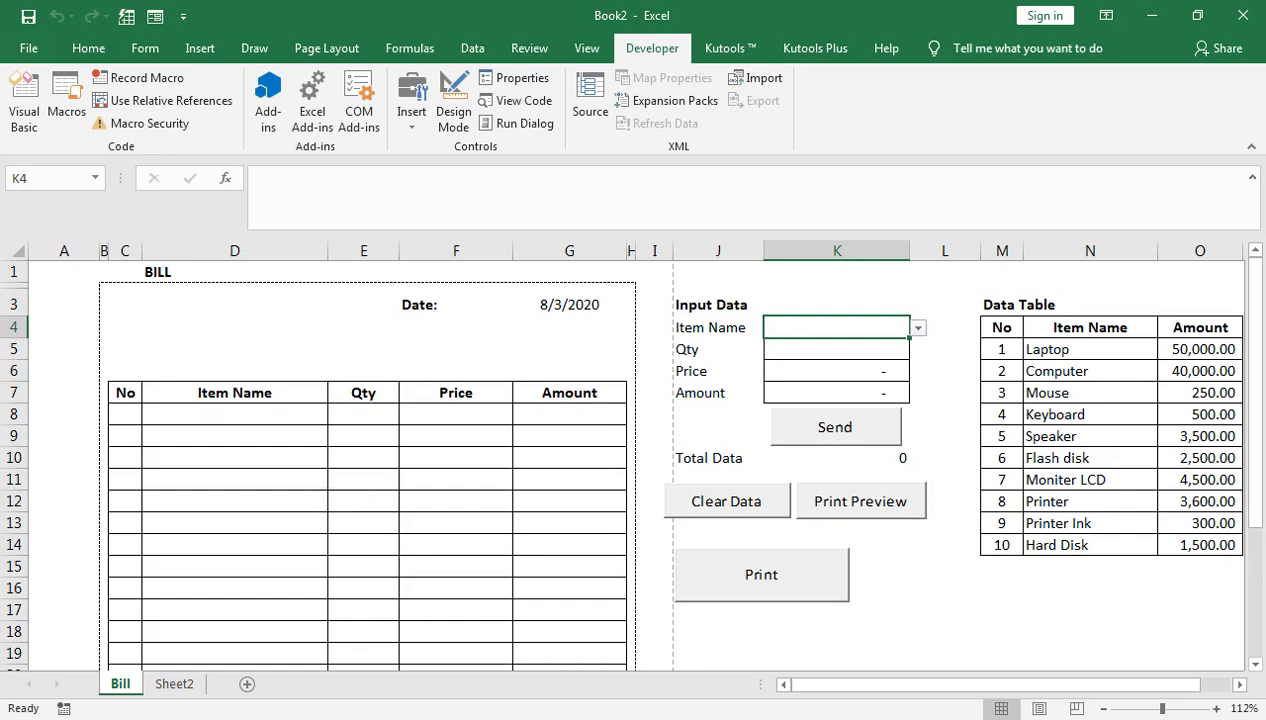
click(385, 610)
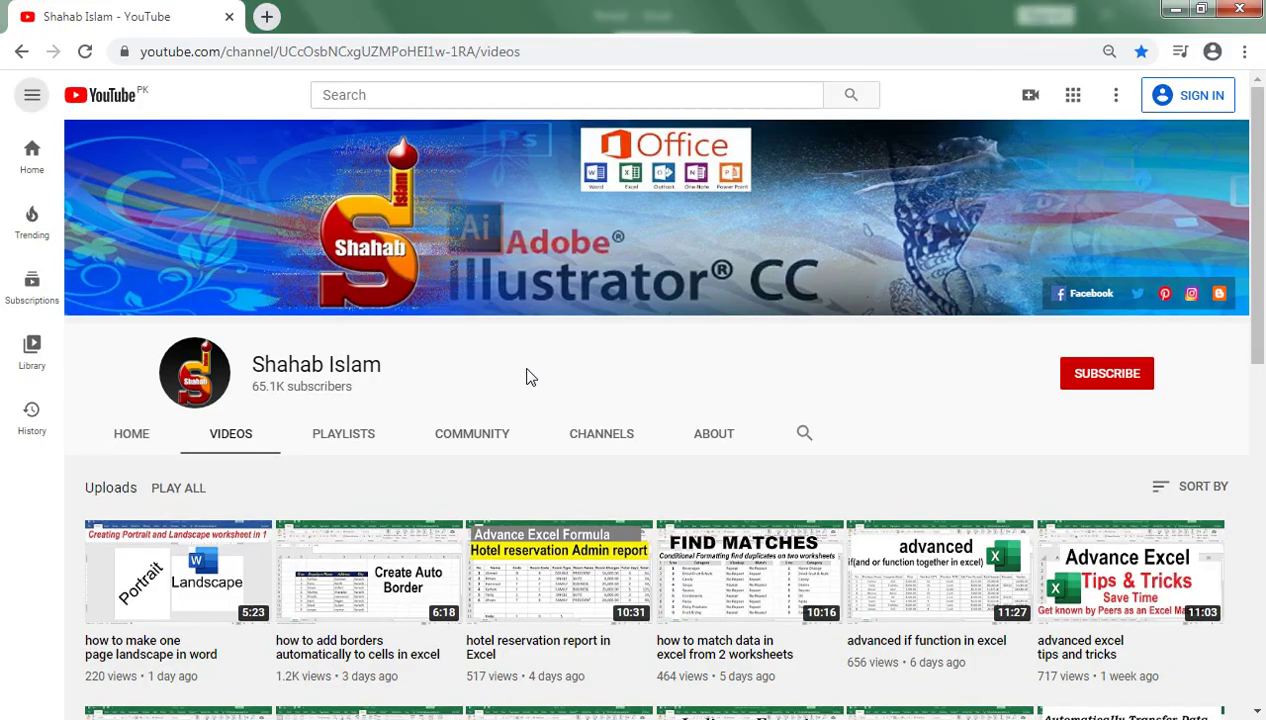